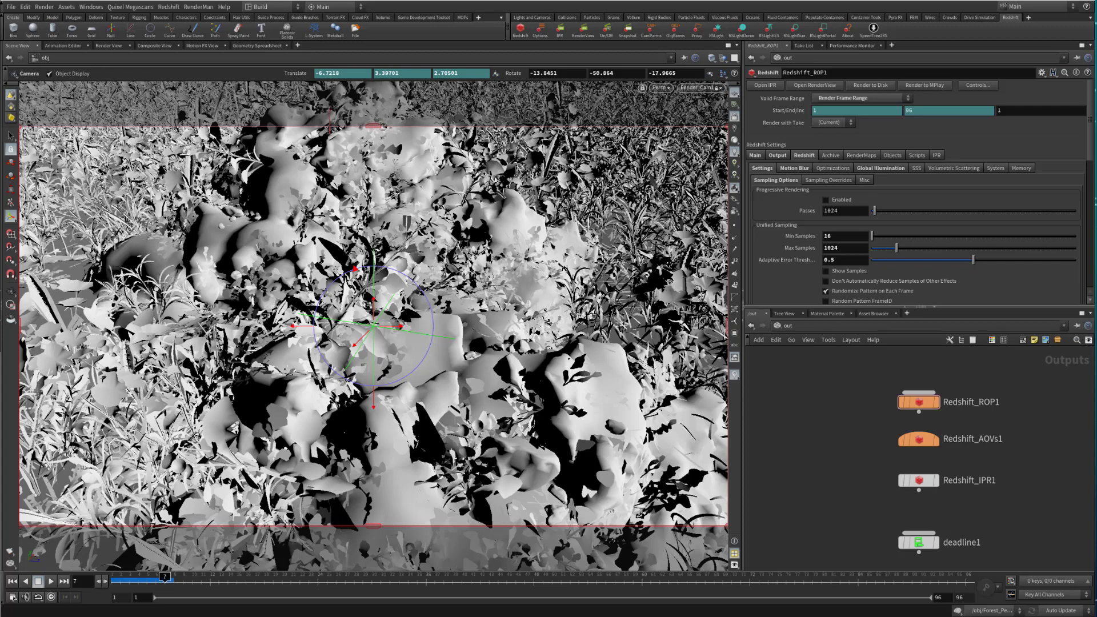
- Open the otls folder of Houdini assets in File Explorer
left_click_drag(12, 597, 363, 179)
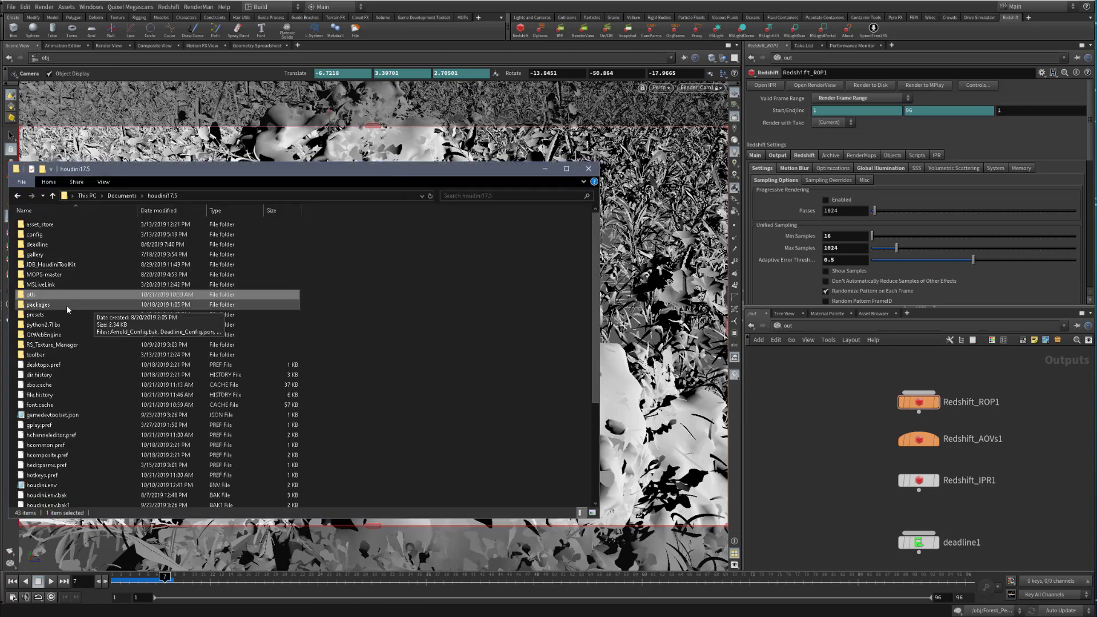
left_click(40, 298)
double_click(40, 298)
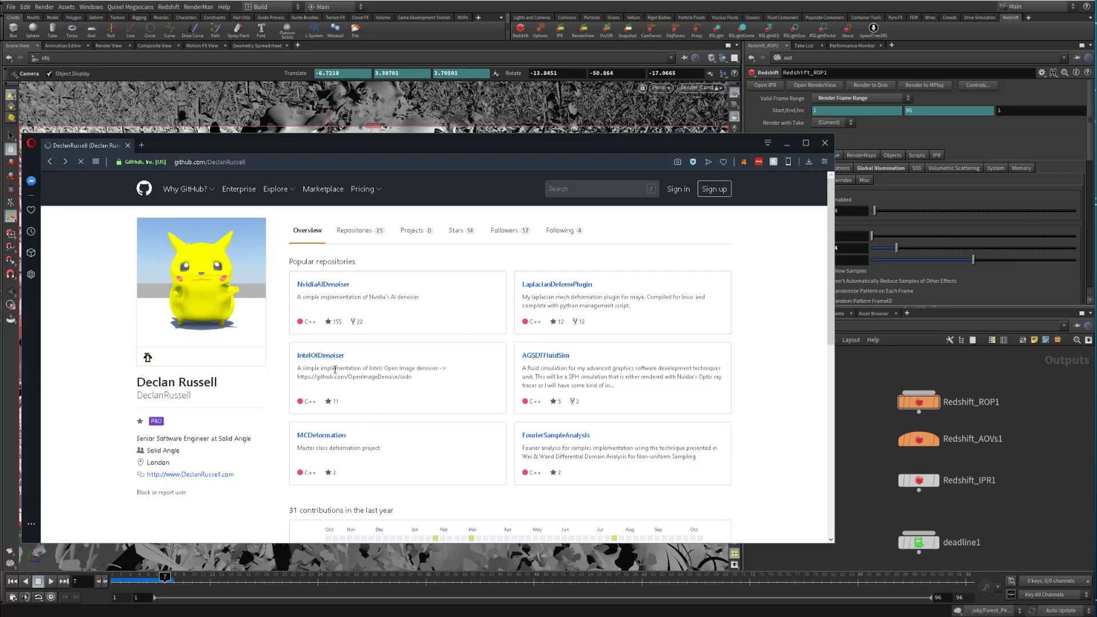
- Find the Denoiser_v1.2.zip asset on the IntelOIDenoiser repository's releases page
left_click(314, 355)
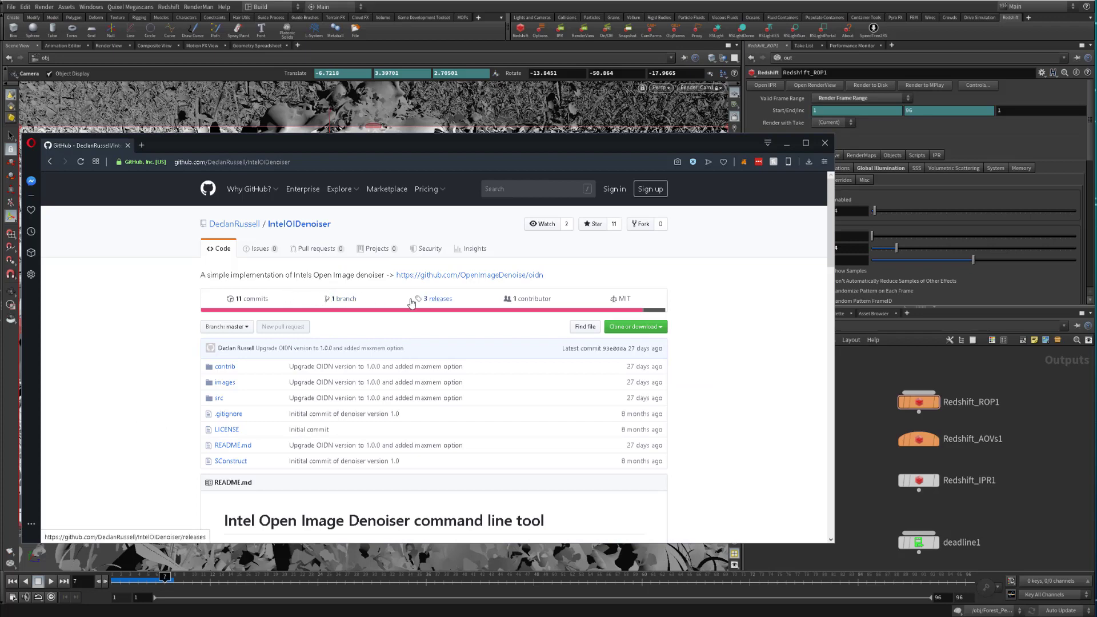
left_click(439, 301)
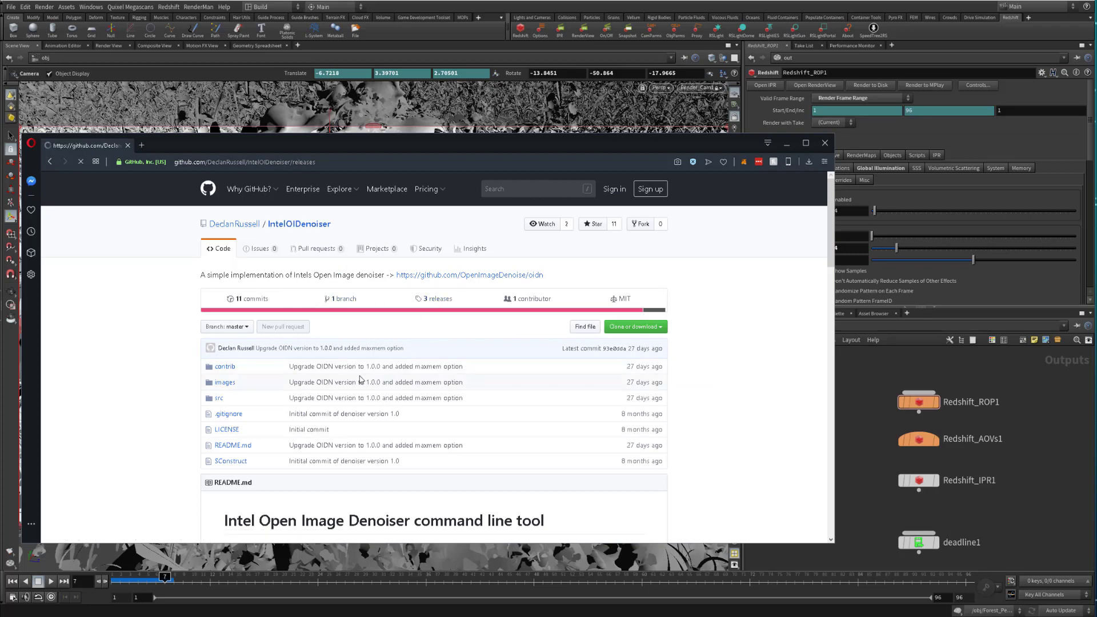
scroll(400, 389, "down", 3)
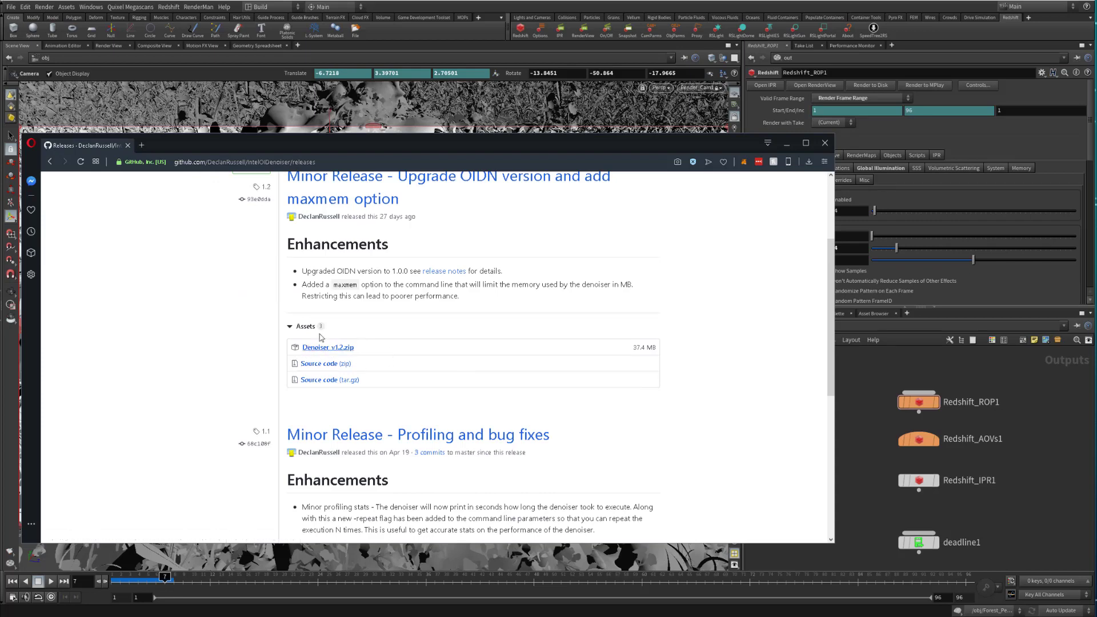
- Go back to the author's GitHub profile and switch back to Houdini
left_click(51, 162)
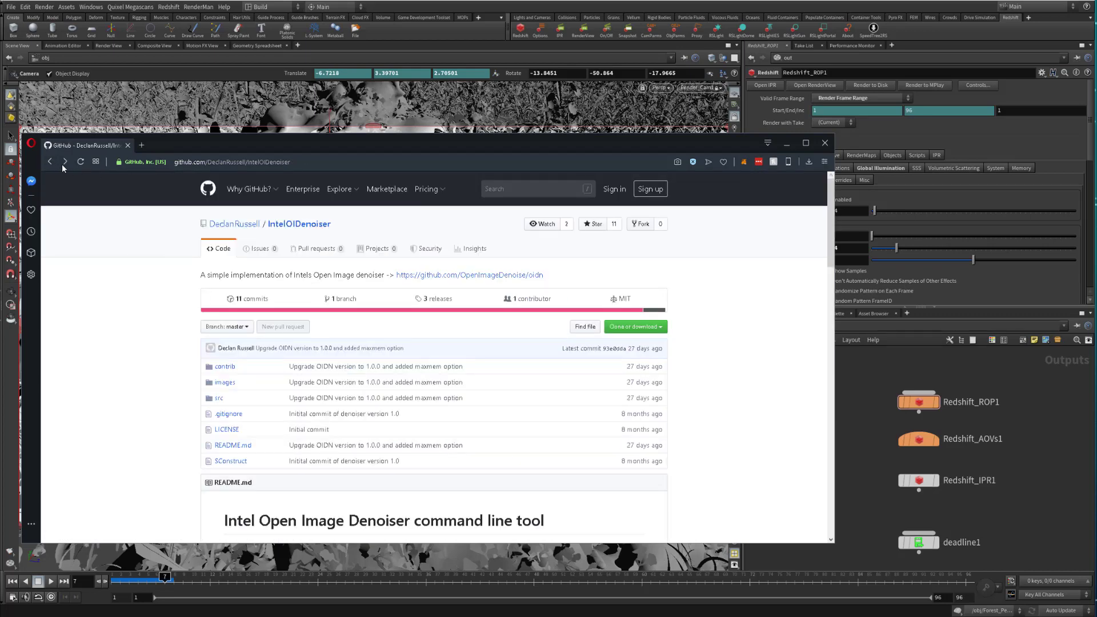
left_click(52, 163)
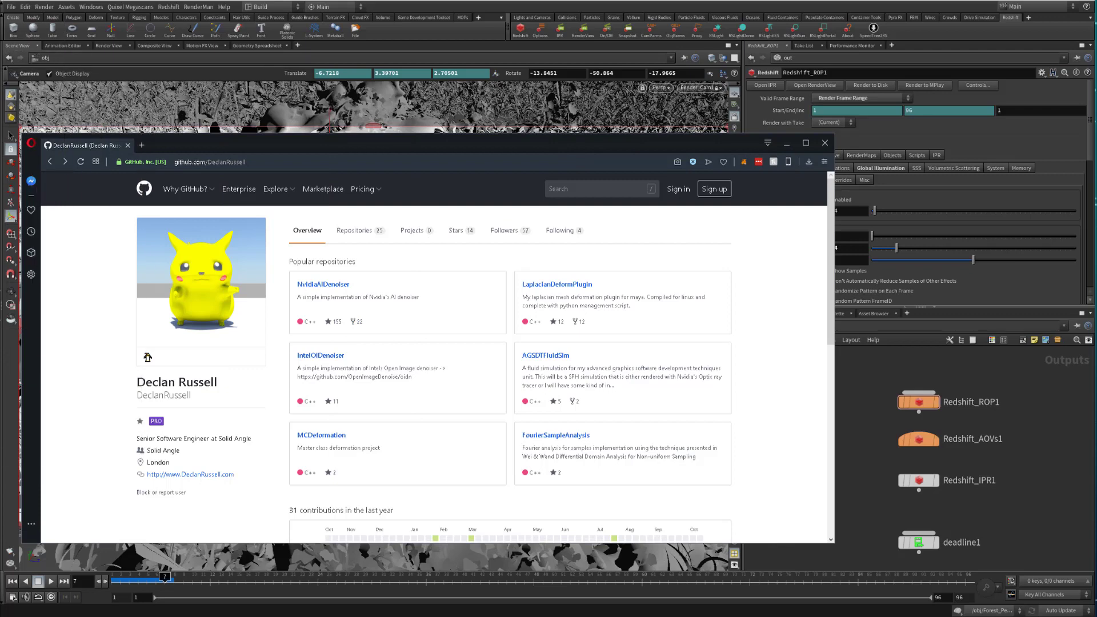
key("alt+Tab")
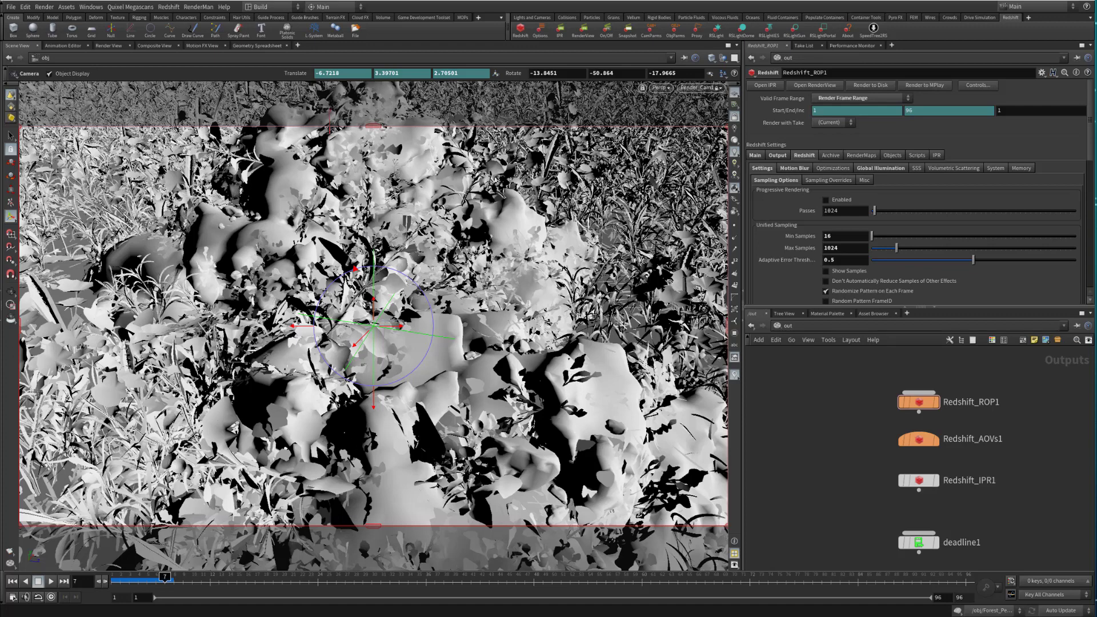
key("alt+Tab")
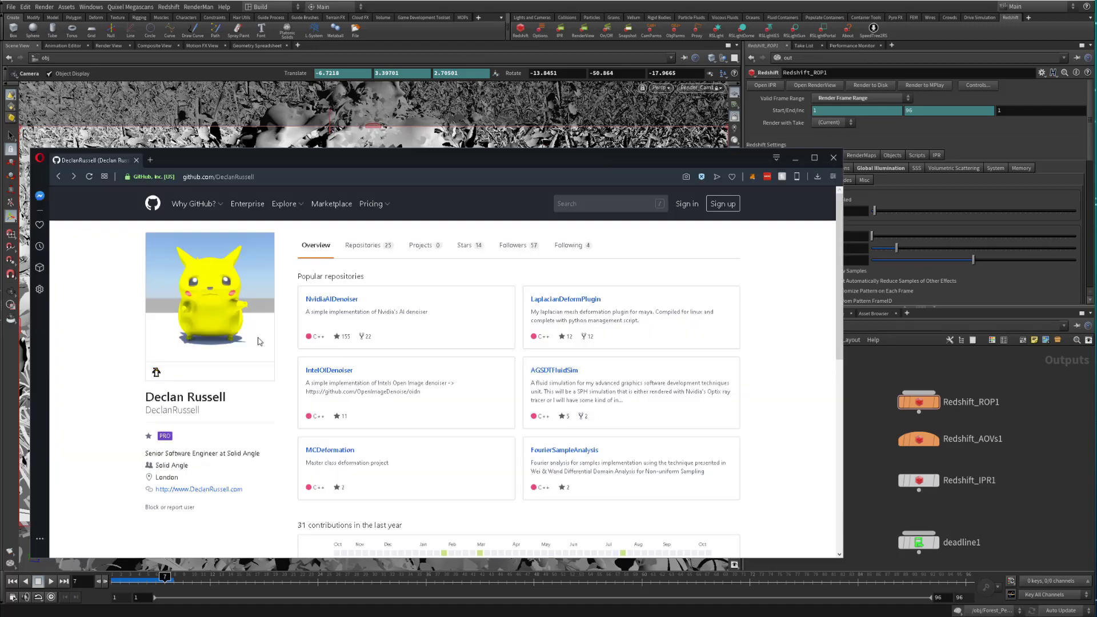
key("alt+Tab")
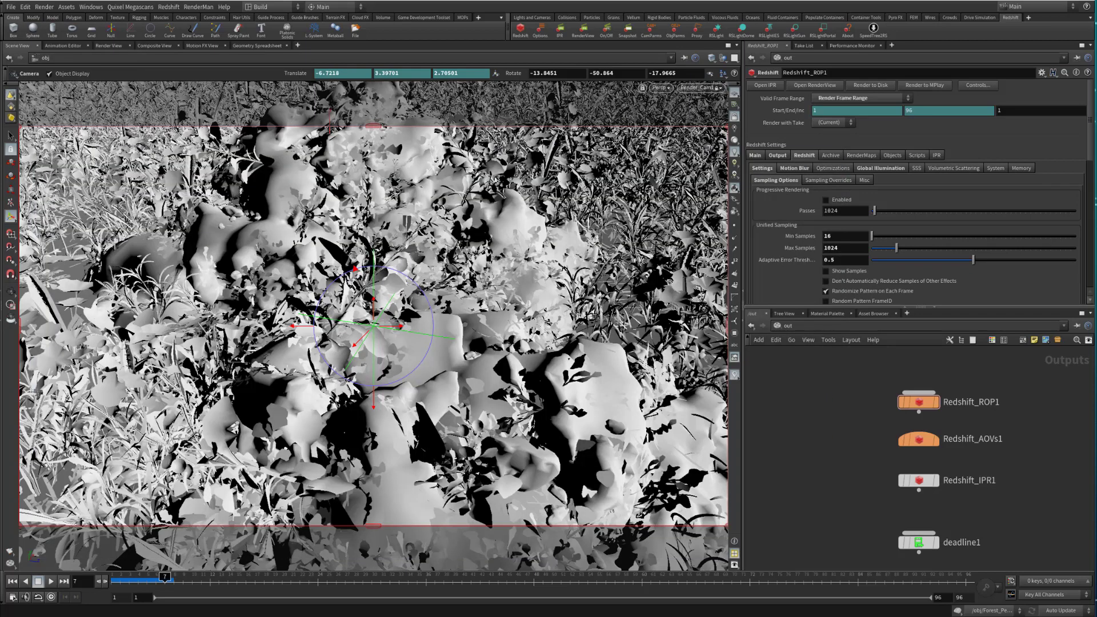
key("alt+Tab")
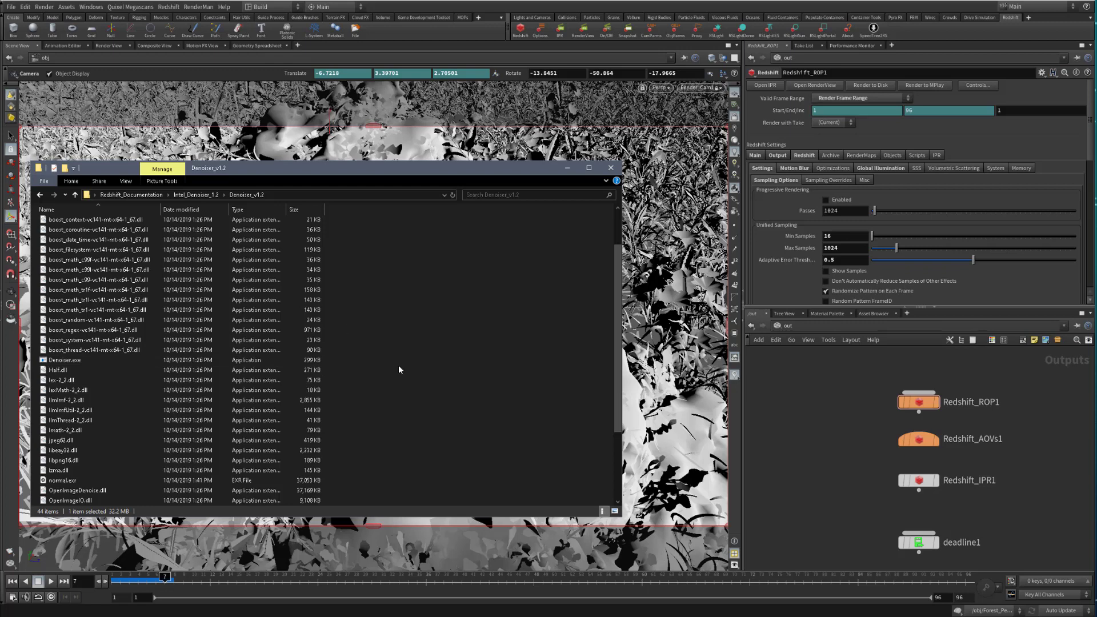
right_click(418, 327)
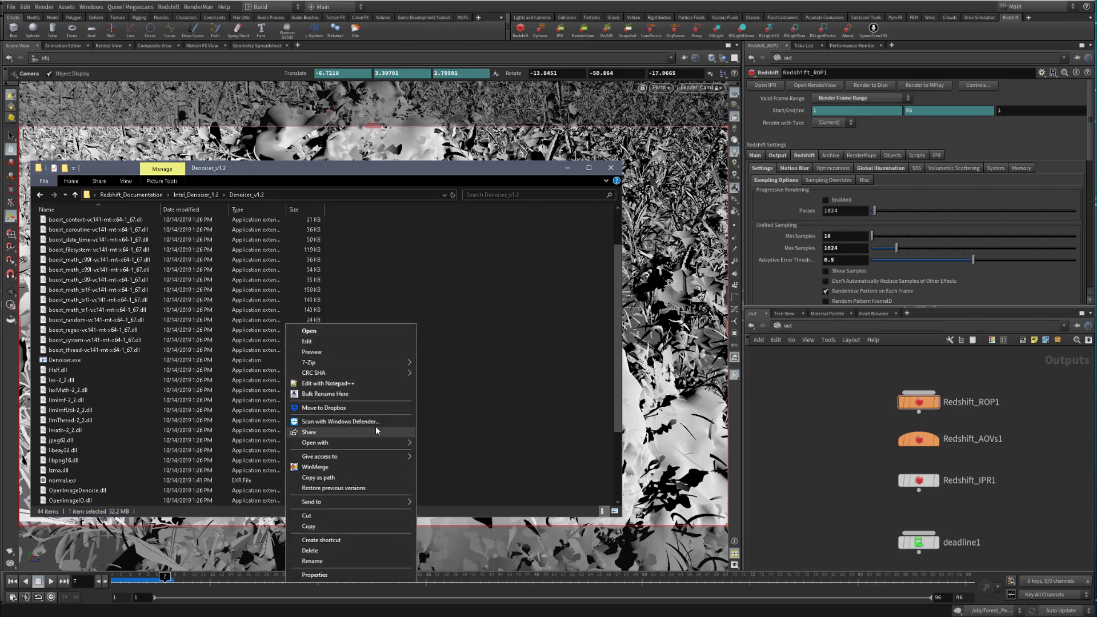
left_click(463, 422)
right_click(400, 360)
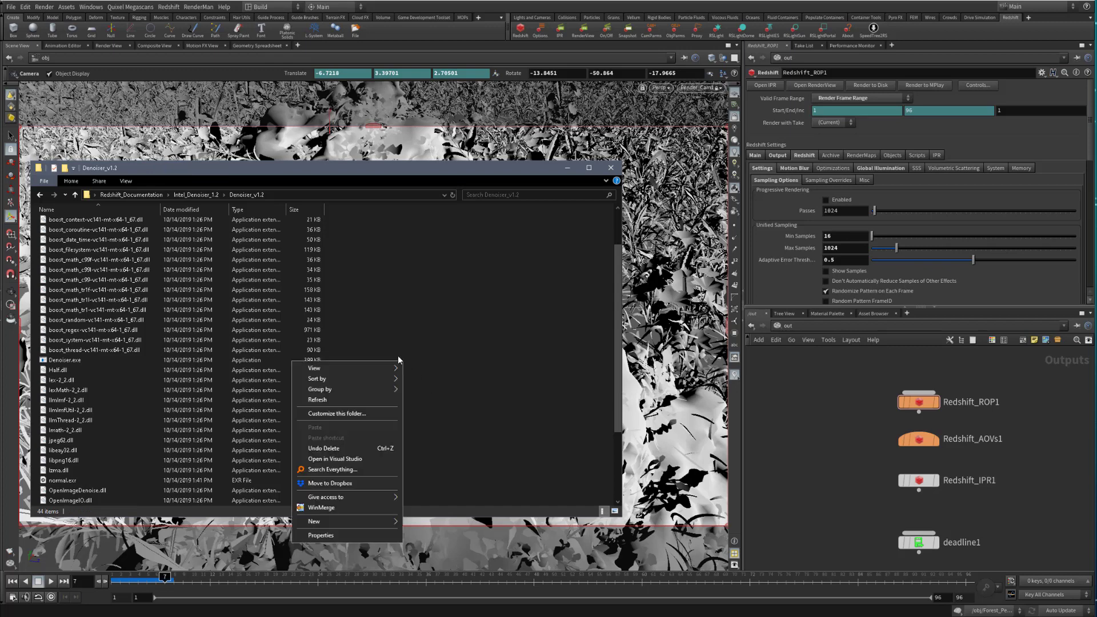
left_click(399, 343)
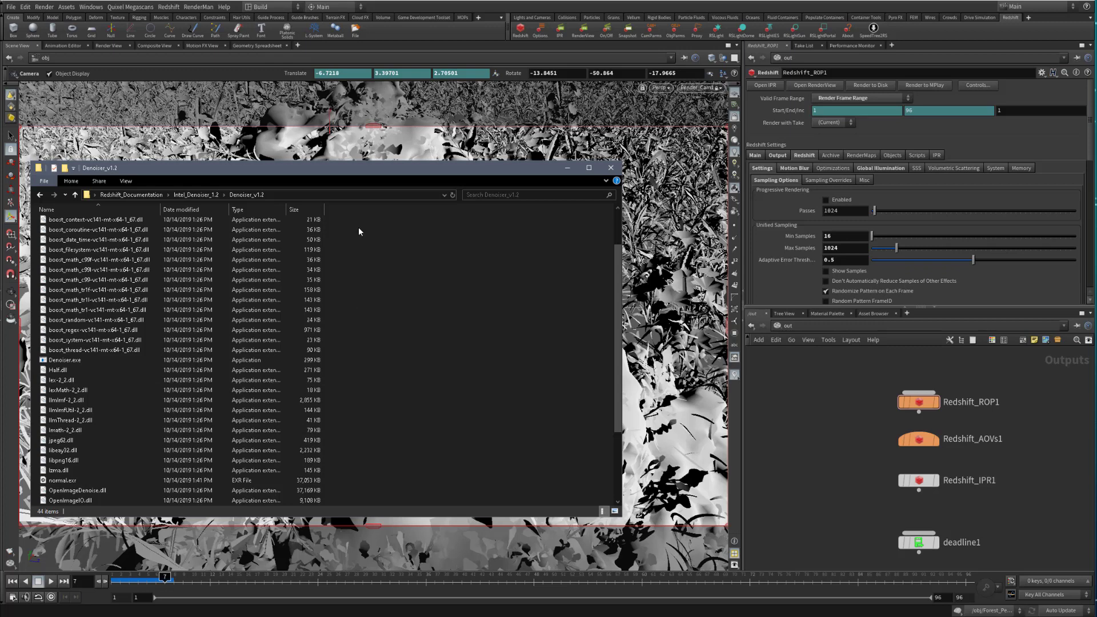
left_click_drag(419, 169, 411, 166)
left_click(559, 165)
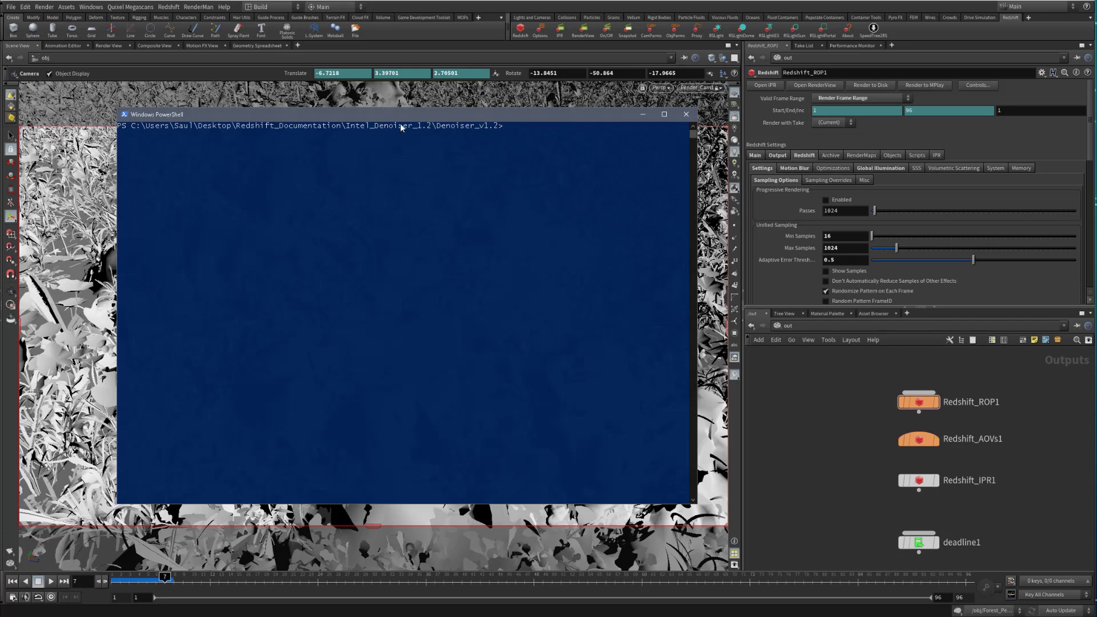
- Start a cmd prompt in the PowerShell console and move the console to the left
left_click_drag(416, 115, 320, 158)
type("cmd")
key("Return")
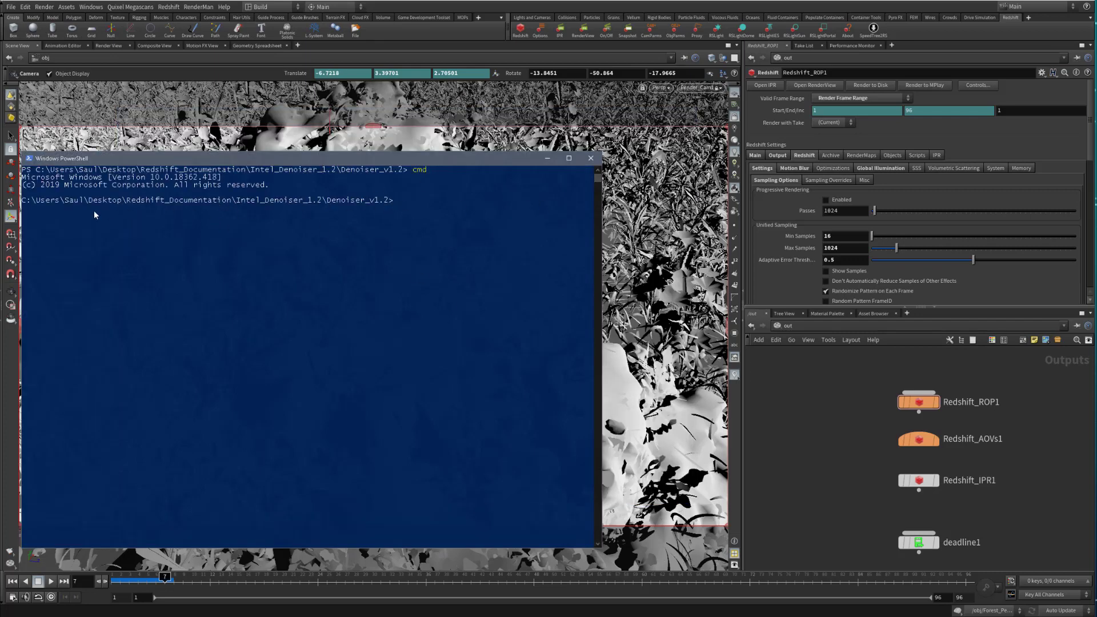
left_click(227, 163)
left_click_drag(227, 164, 0, 175)
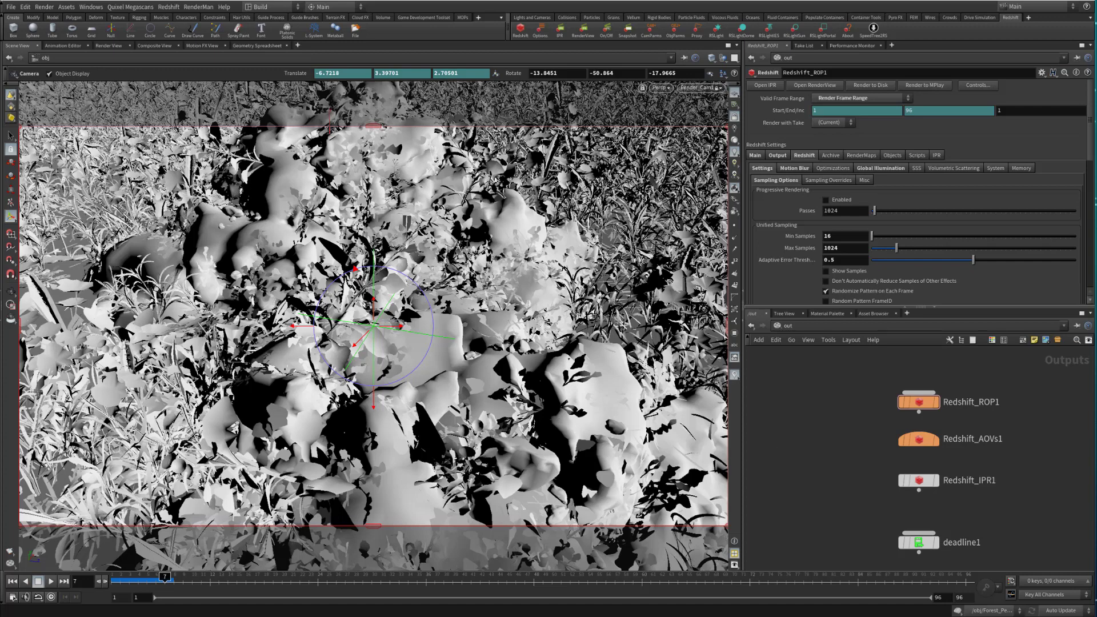
- Glance at the Denoiser_v1.2 folder window, then return to Houdini
key("alt+Tab")
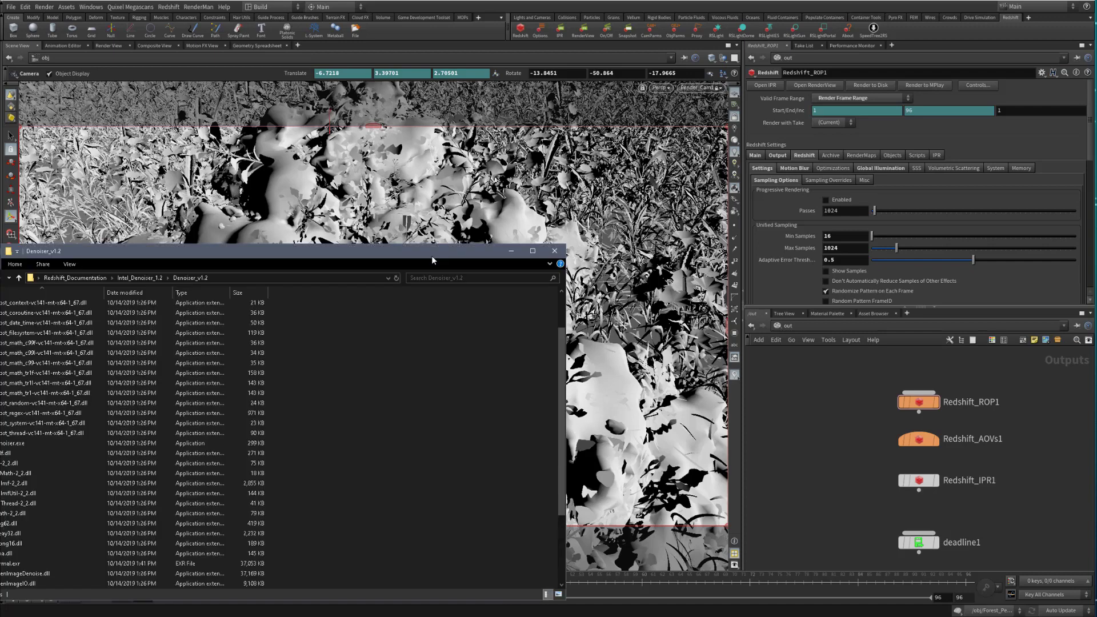
key("alt+Tab")
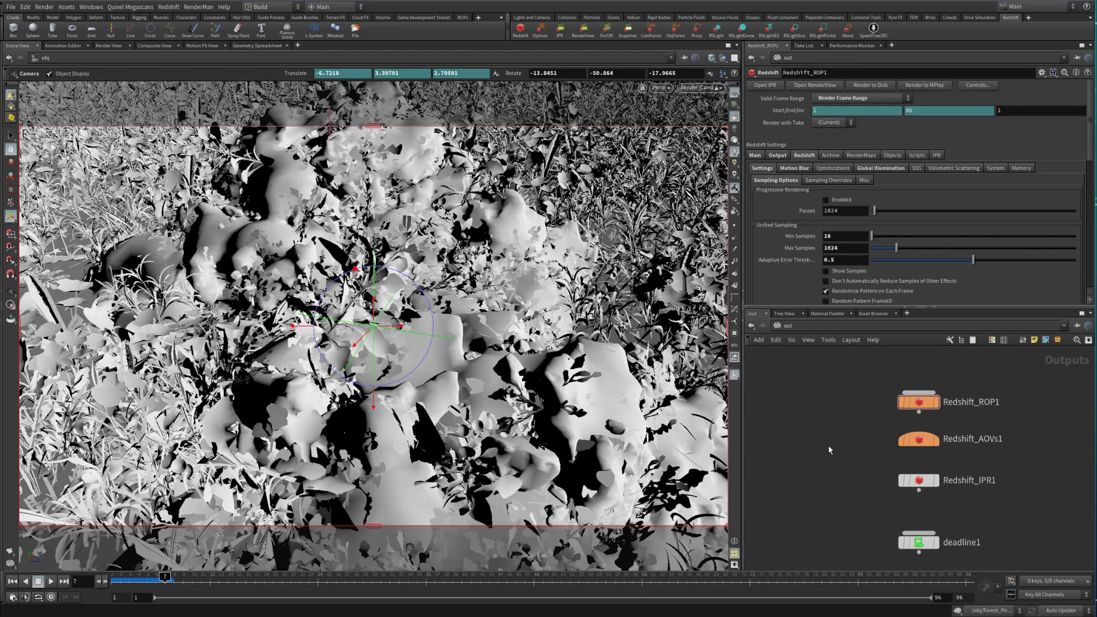
- At /obj, create TOP Network topnet1, go inside it, and move localscheduler higher
left_click(813, 325)
left_click(822, 373)
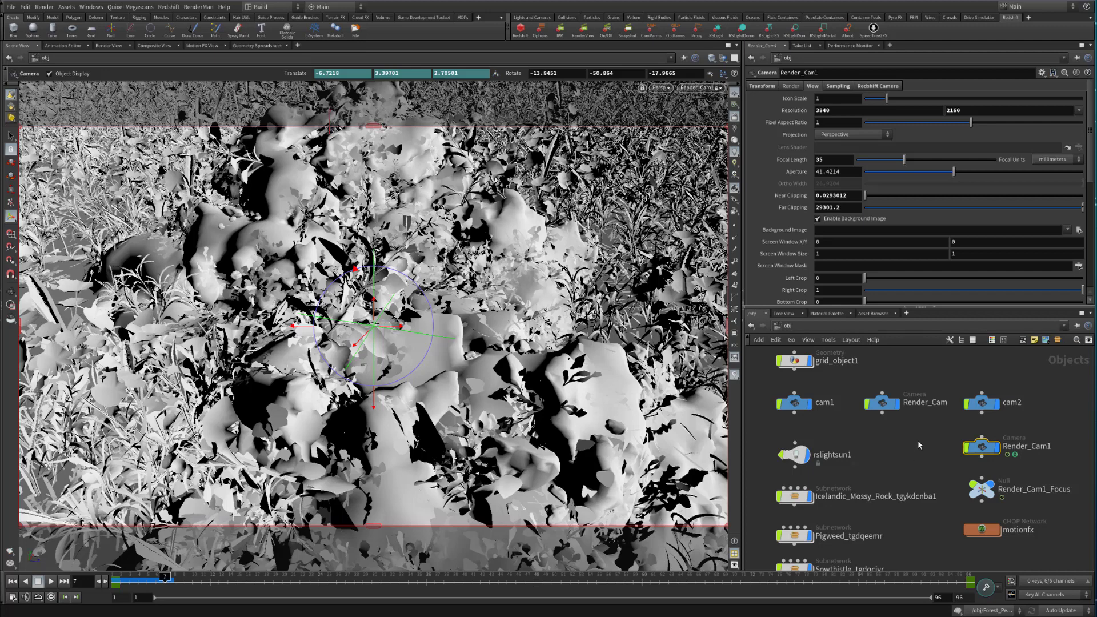
key("Tab")
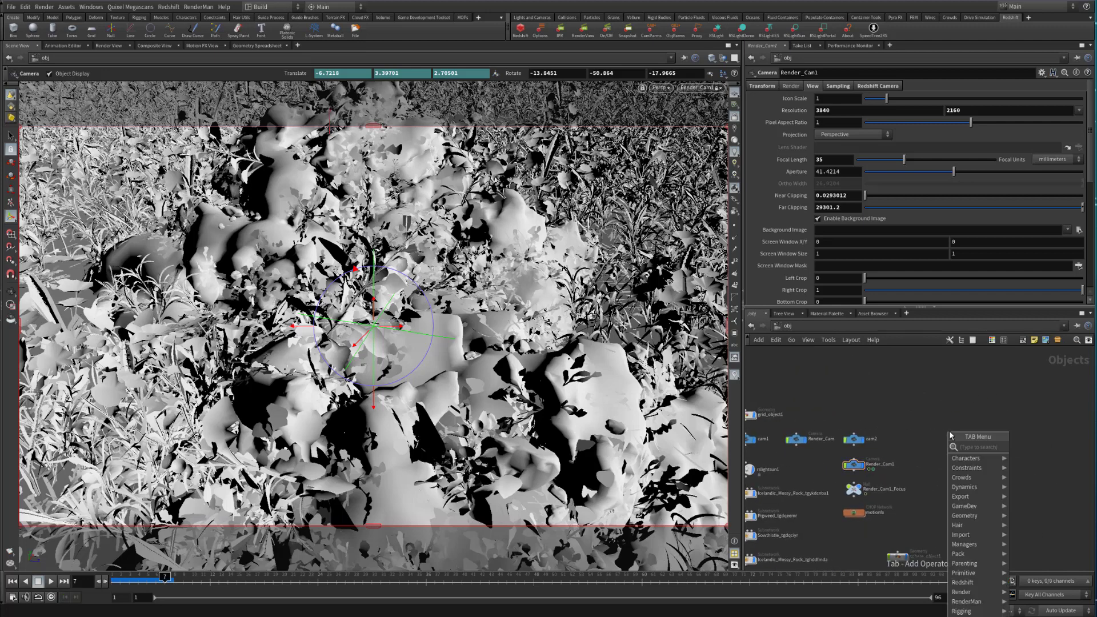
type("top")
key("Return")
left_click(957, 432)
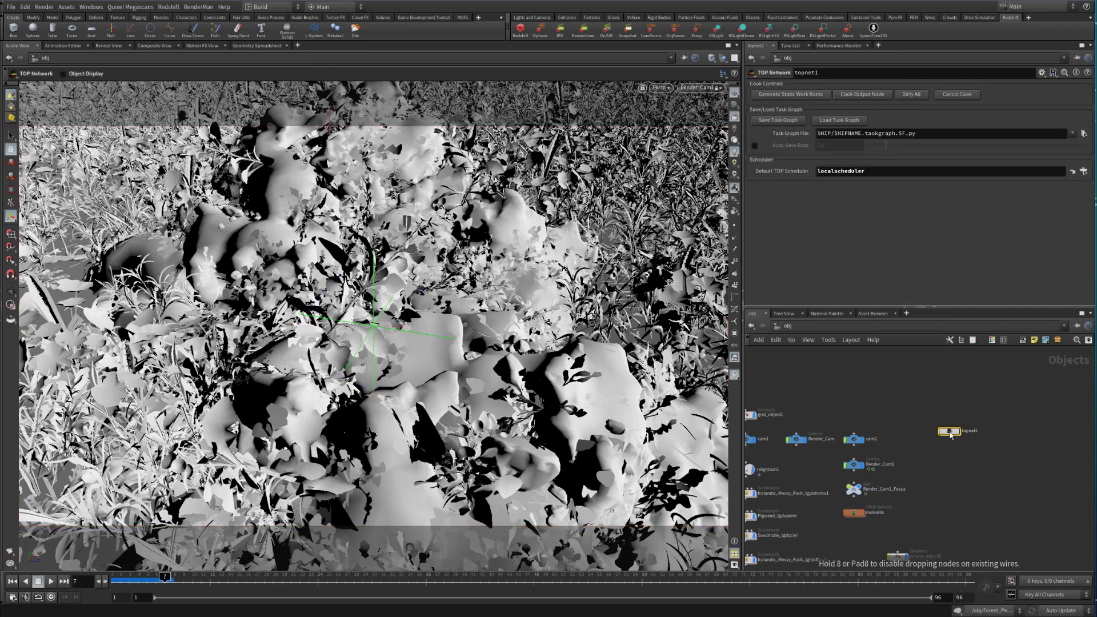
double_click(923, 440)
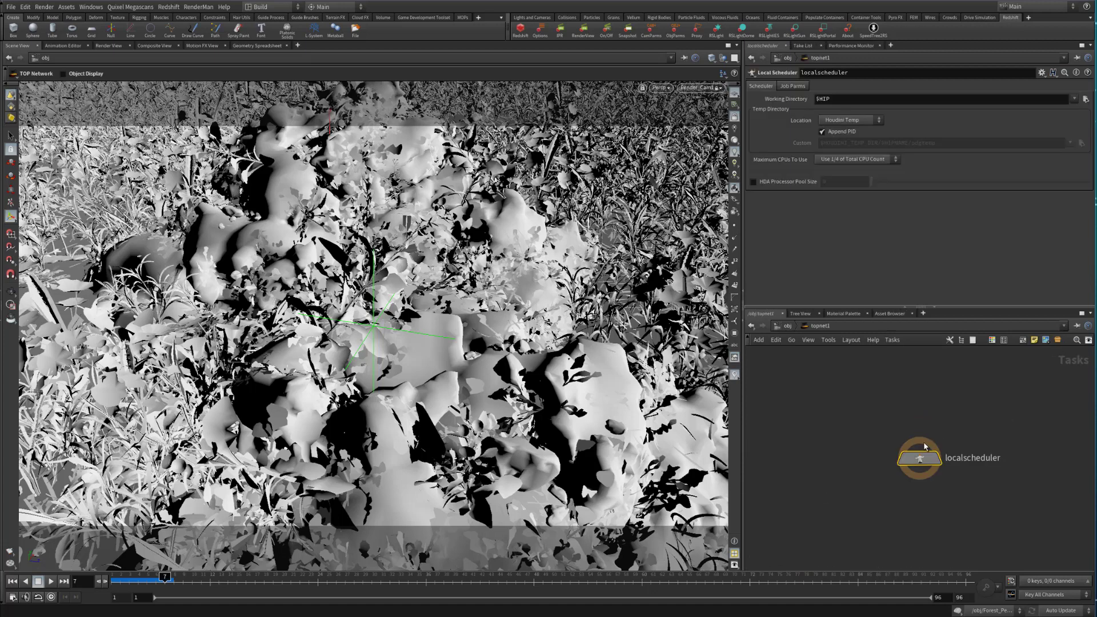
left_click_drag(904, 470, 906, 393)
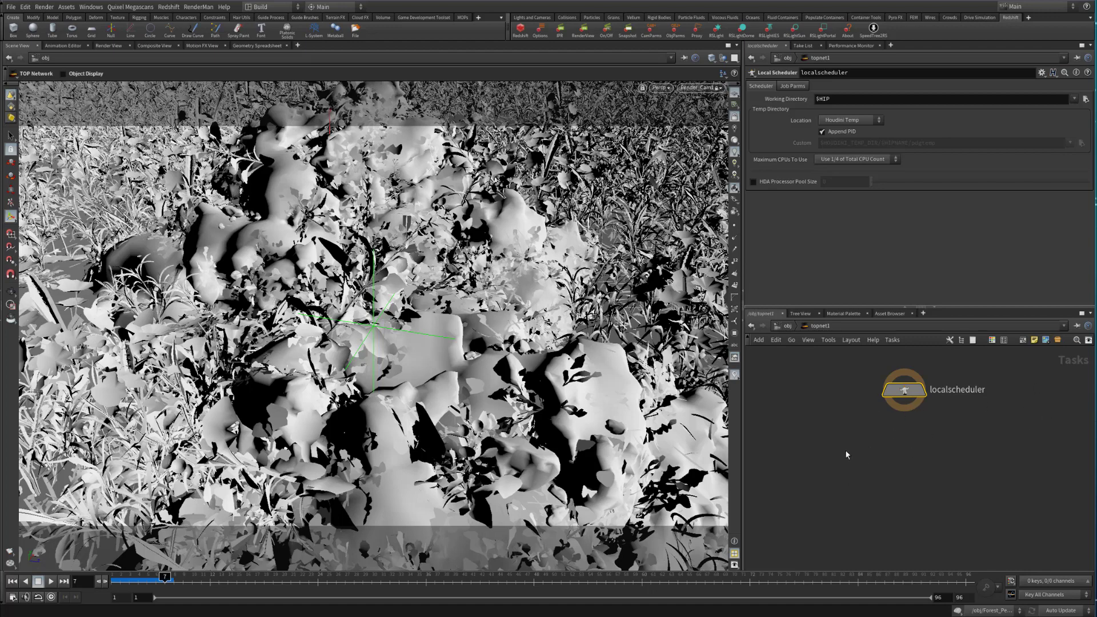
left_click(819, 463)
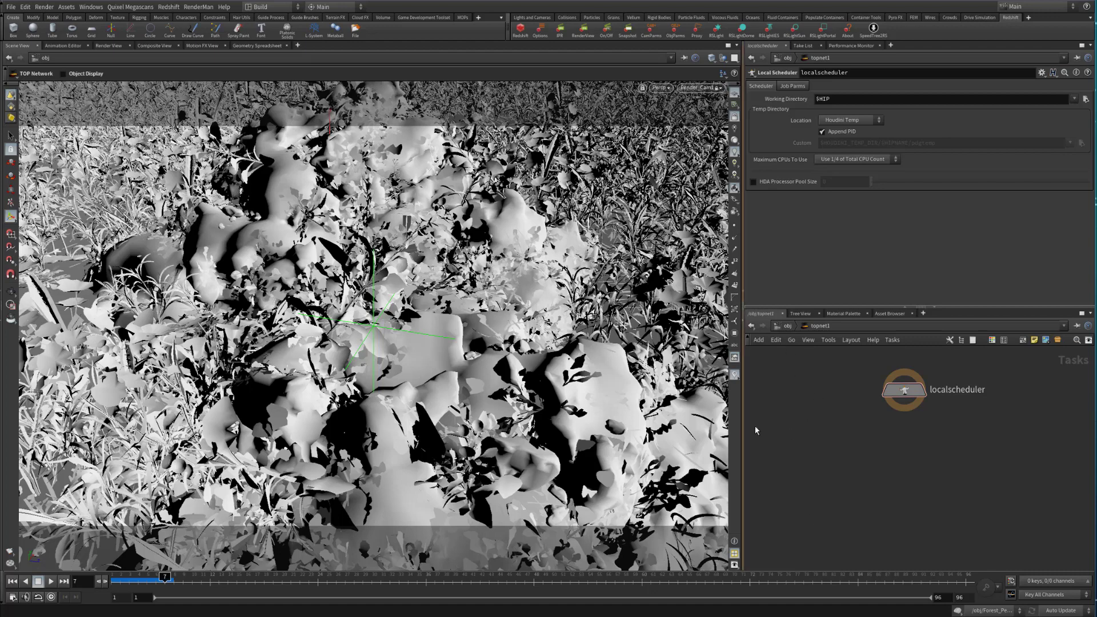
- Add a ROP Fetch node, ropfetch1, connected under localscheduler
key("Tab")
type("ropf")
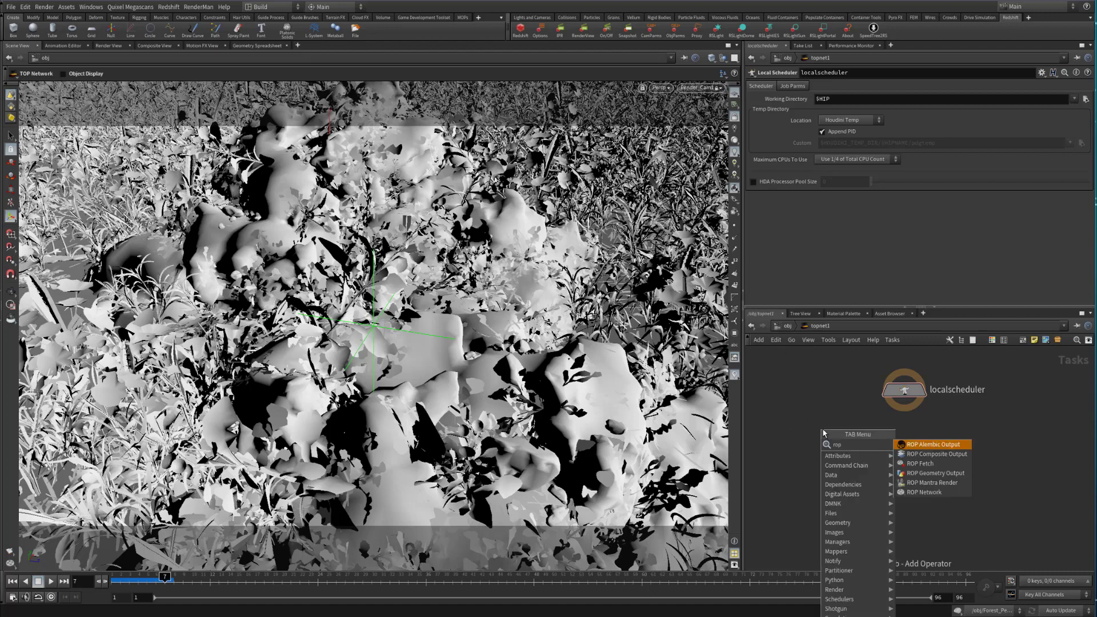
key("Return")
left_click(822, 429)
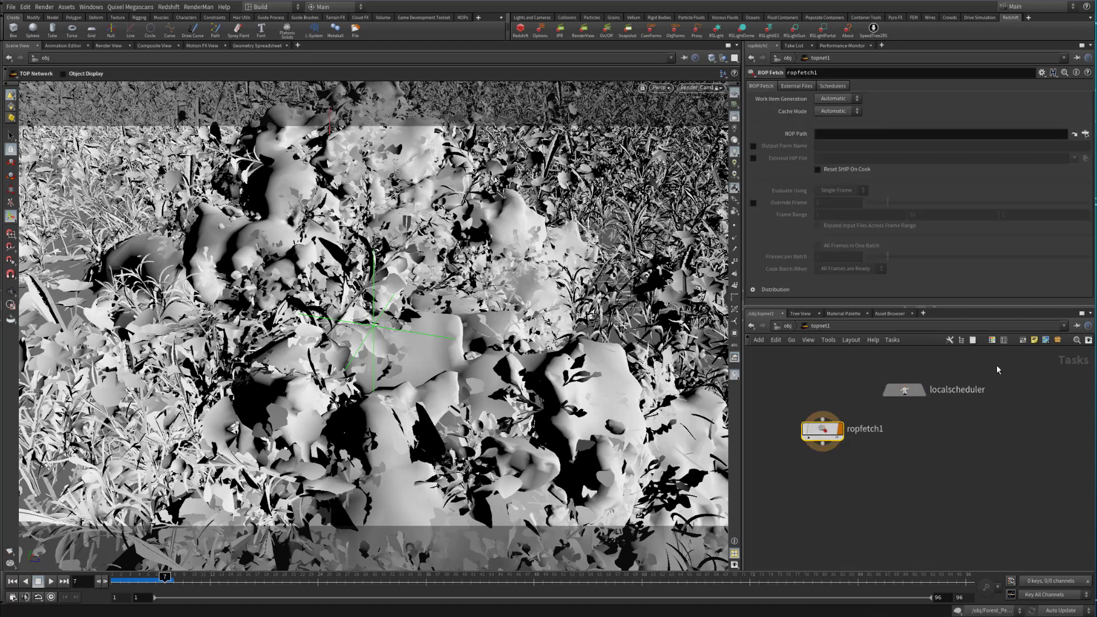
left_click_drag(822, 429, 908, 434)
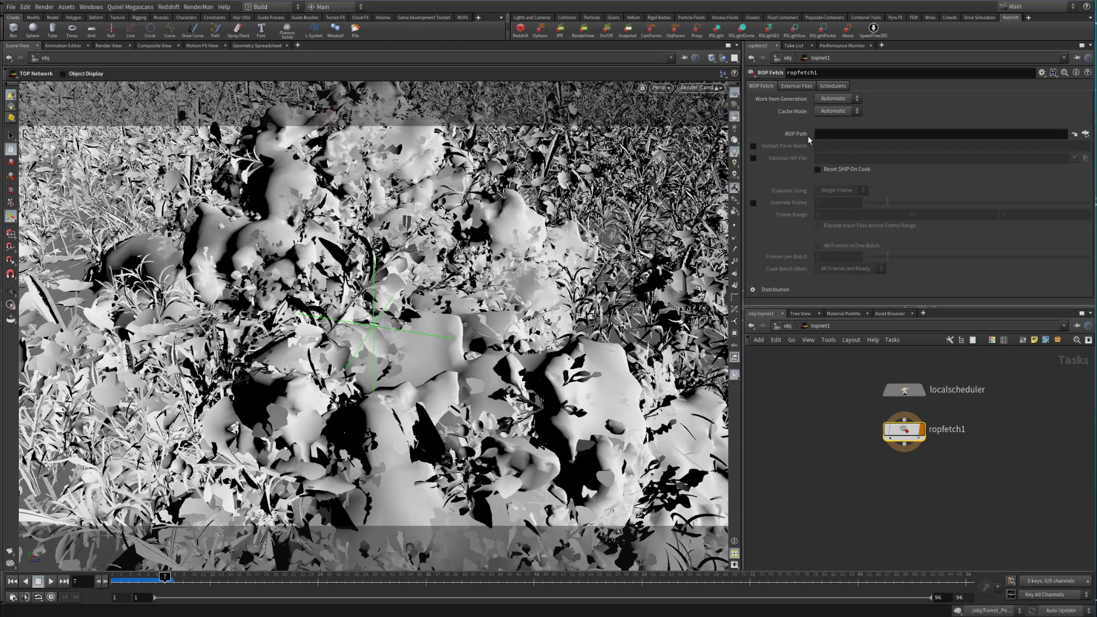
- Set ropfetch1's ROP Path to /out/Redshift_ROP1
left_click(1085, 133)
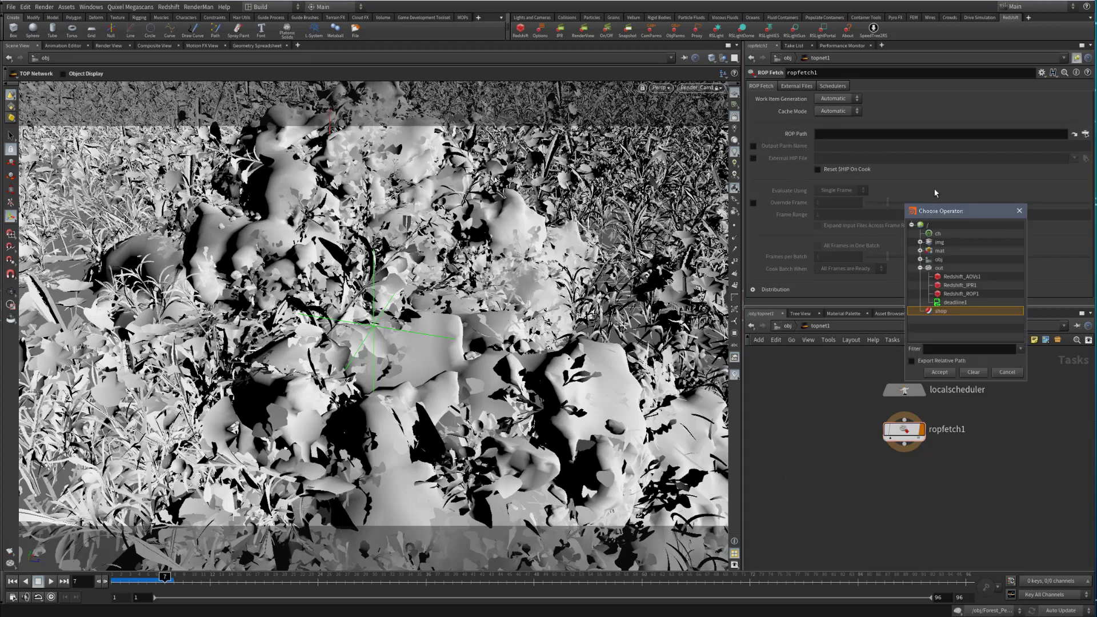
left_click_drag(941, 214, 692, 276)
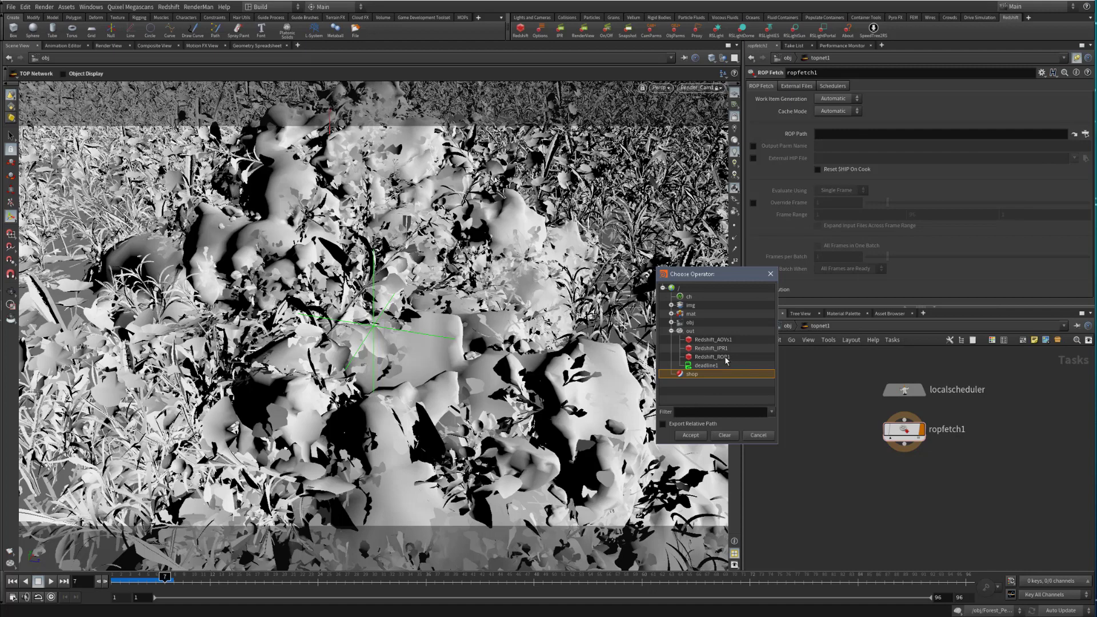
left_click(716, 357)
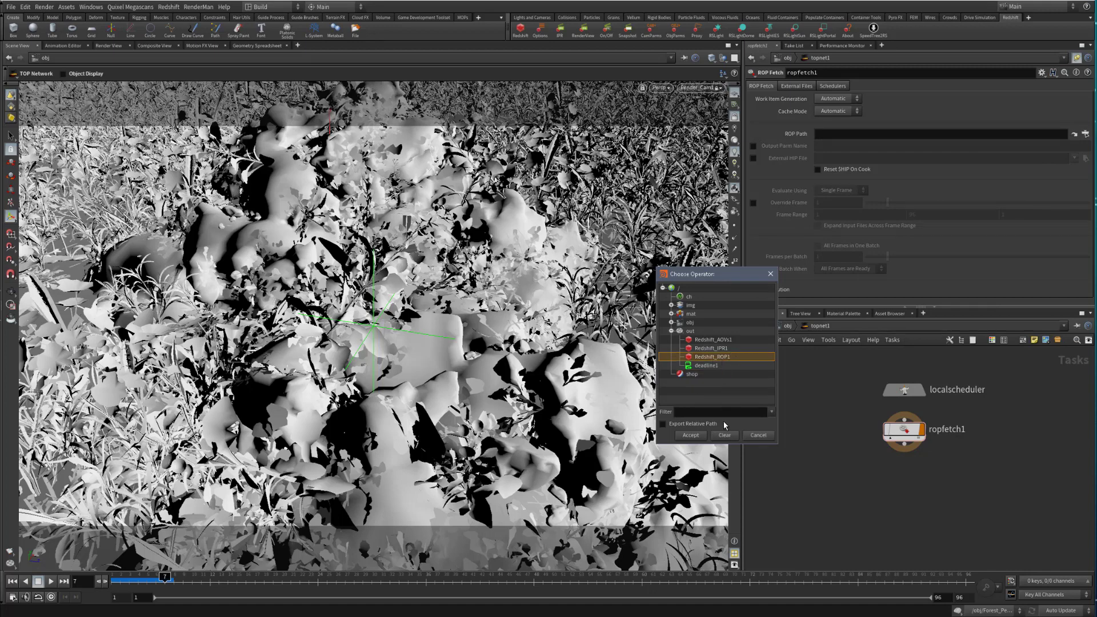
left_click(691, 435)
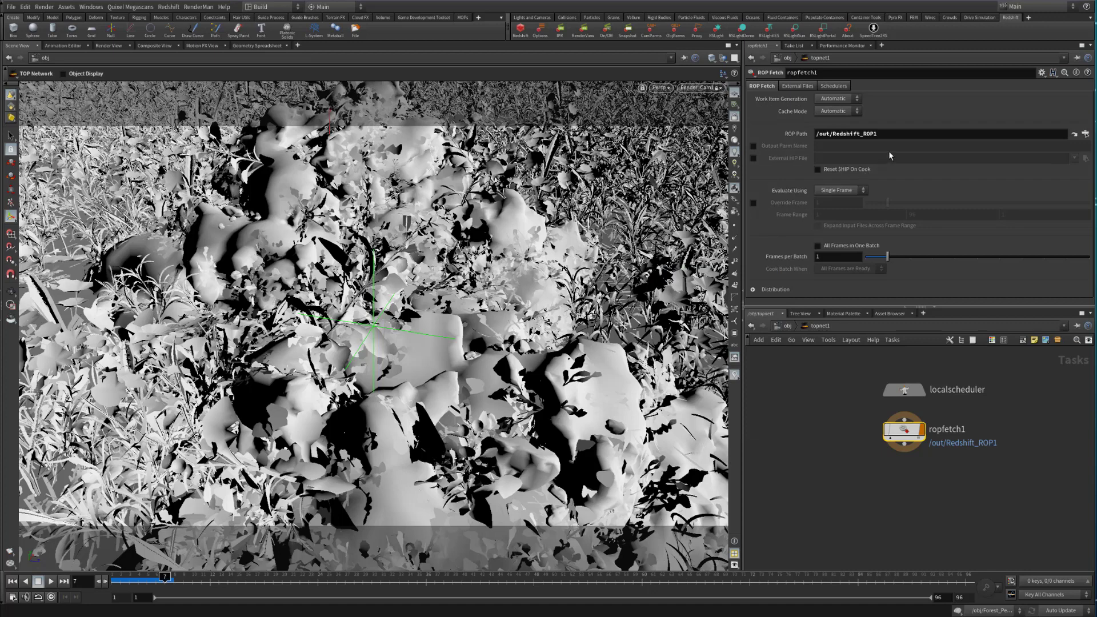
- Keep ropfetch1's Evaluate Using mode on Single Frame
left_click(839, 190)
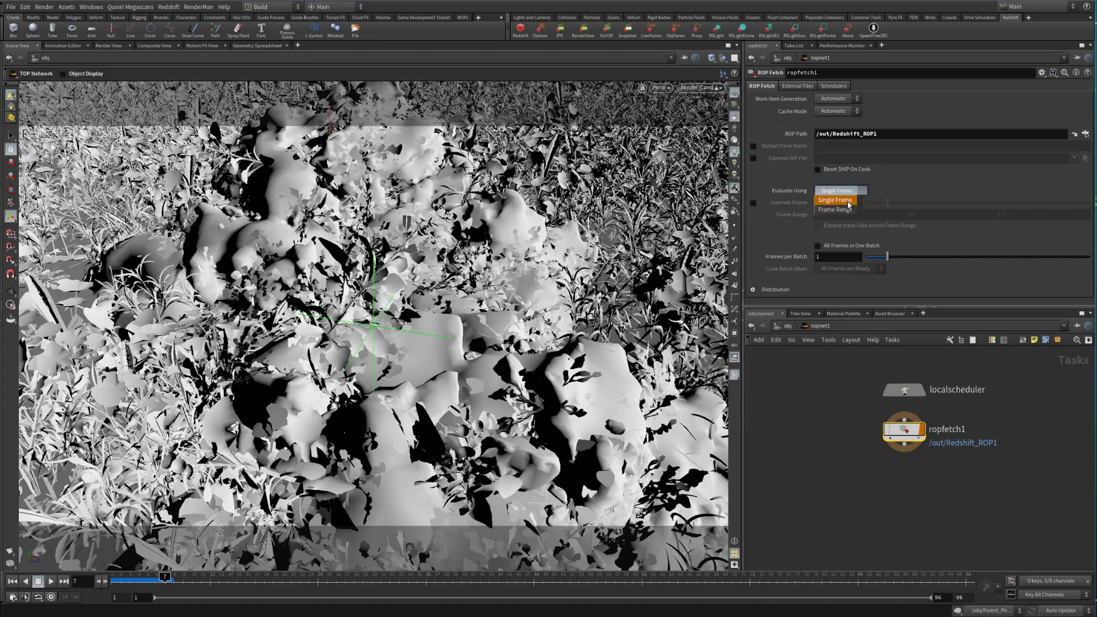
left_click(845, 209)
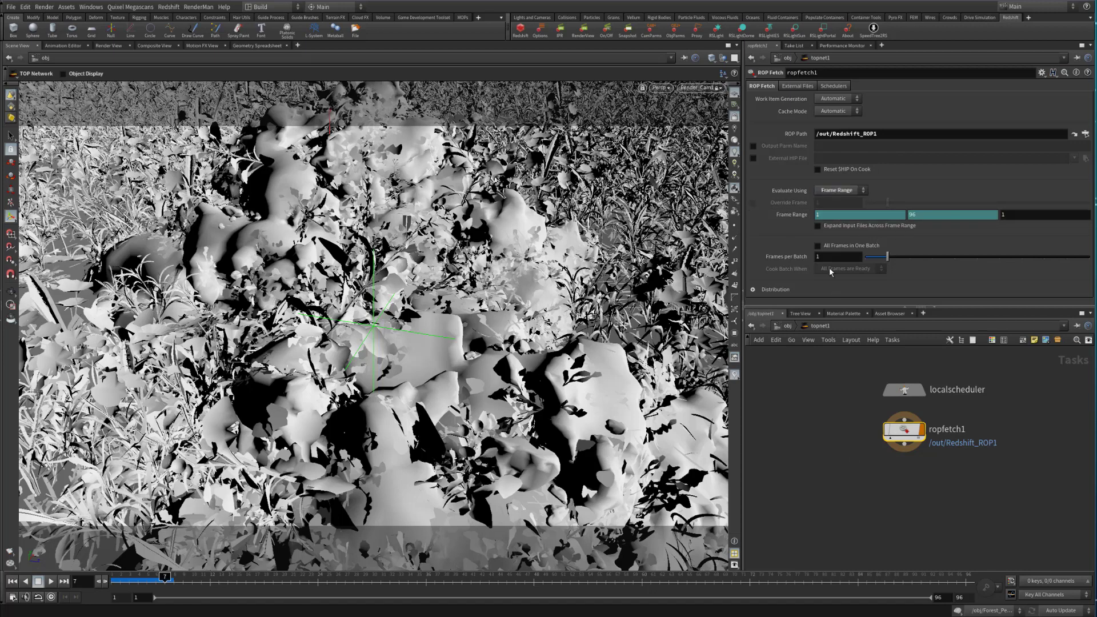
left_click(863, 192)
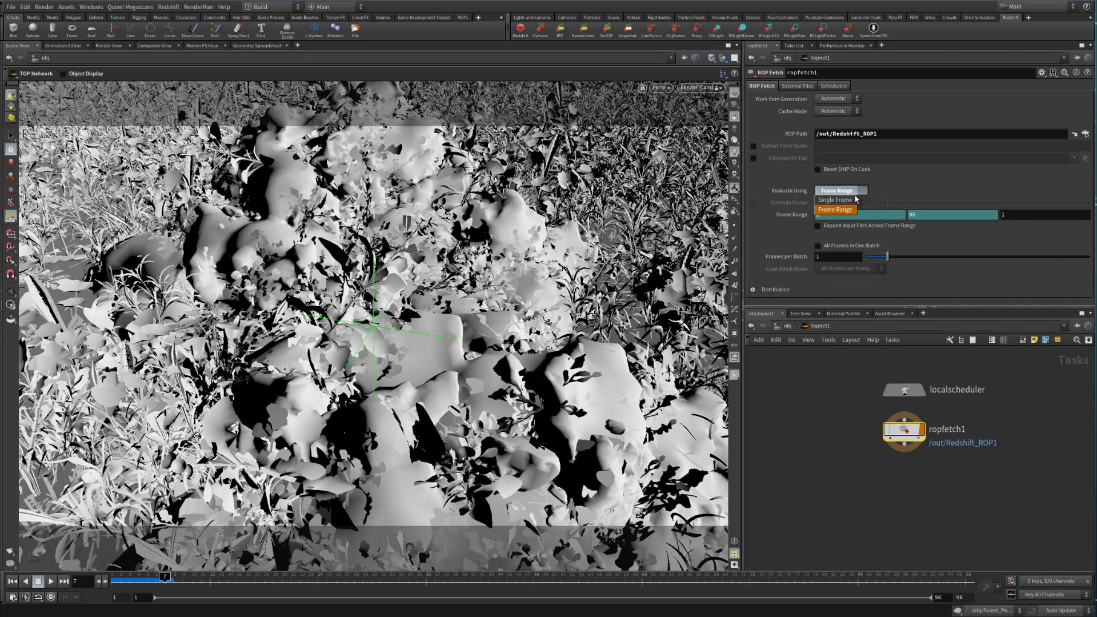
left_click(840, 200)
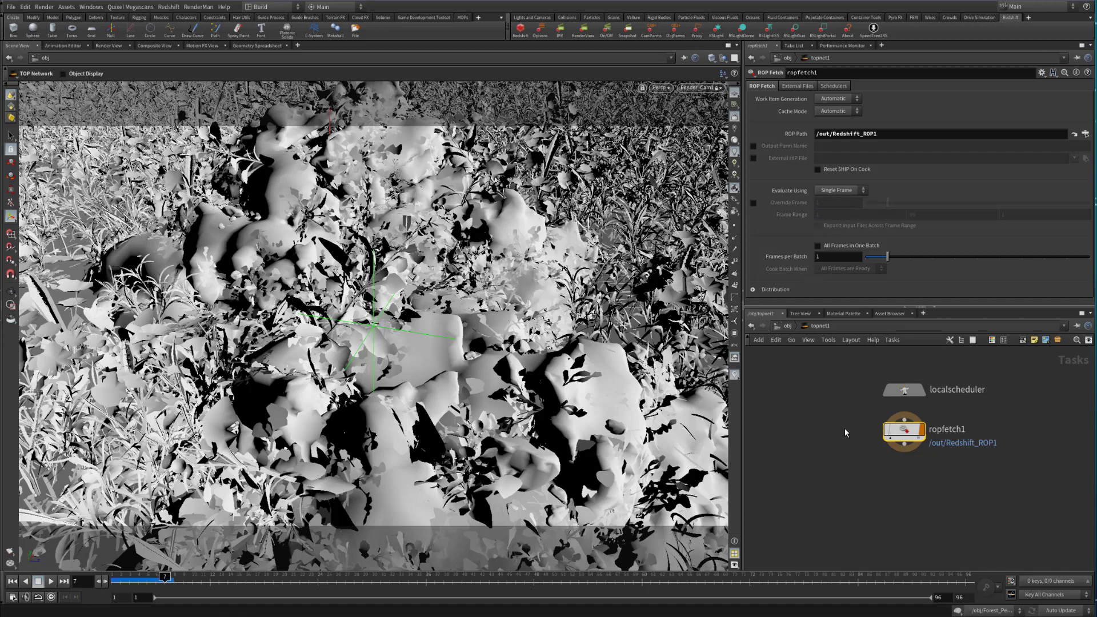
left_click(834, 191)
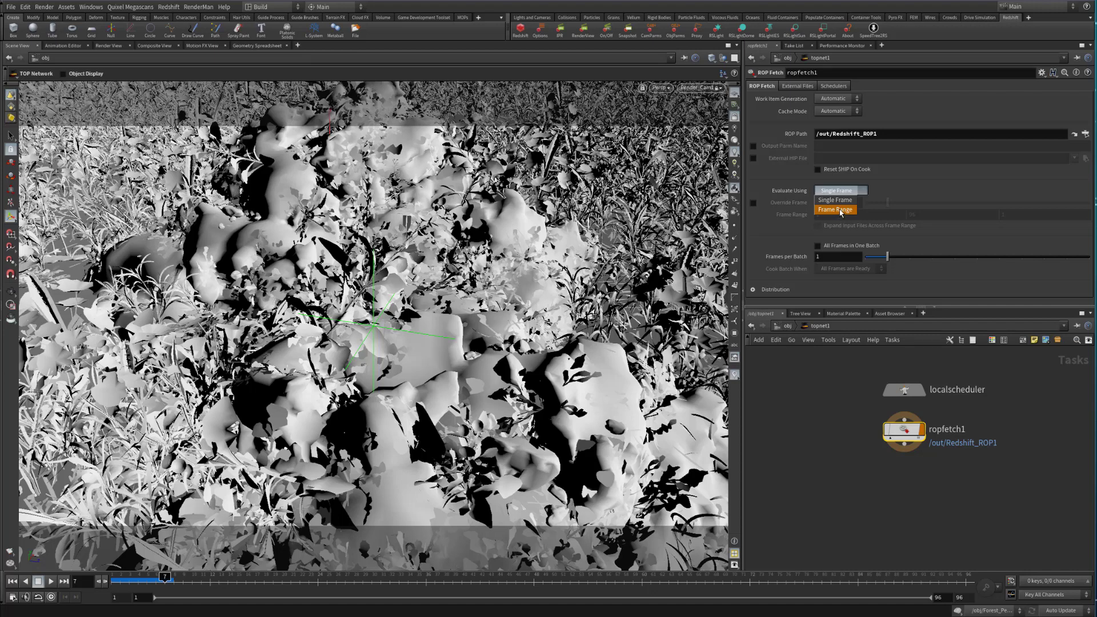
key("Escape")
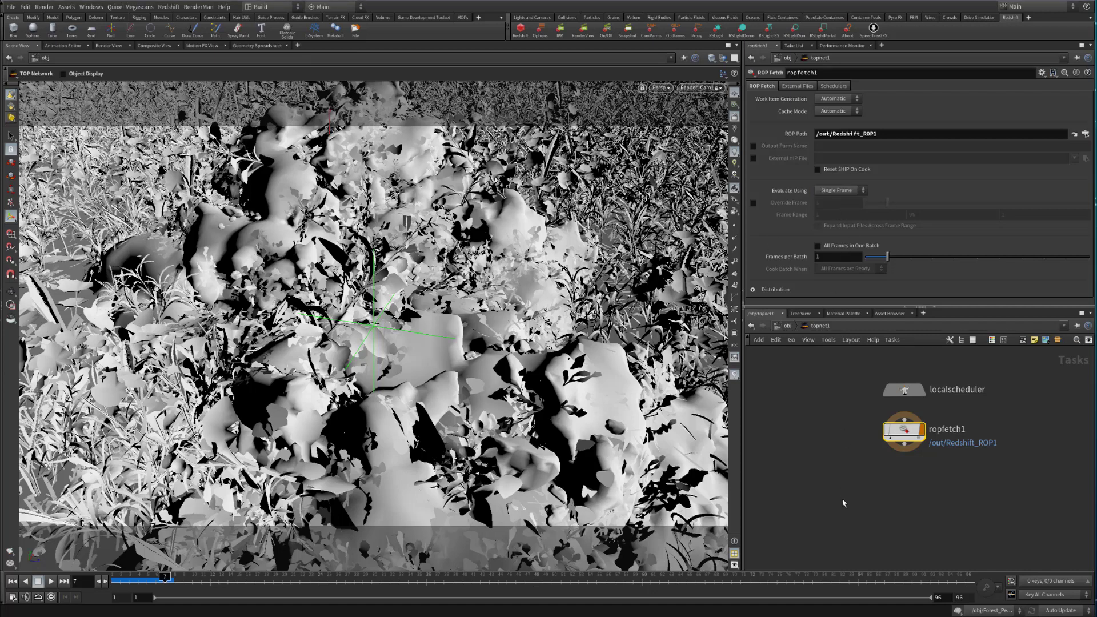
left_click(893, 500)
- Add a DMNK Batch Denoiser node, dmnk_denoise_batch1, below ropfetch1
key("Tab")
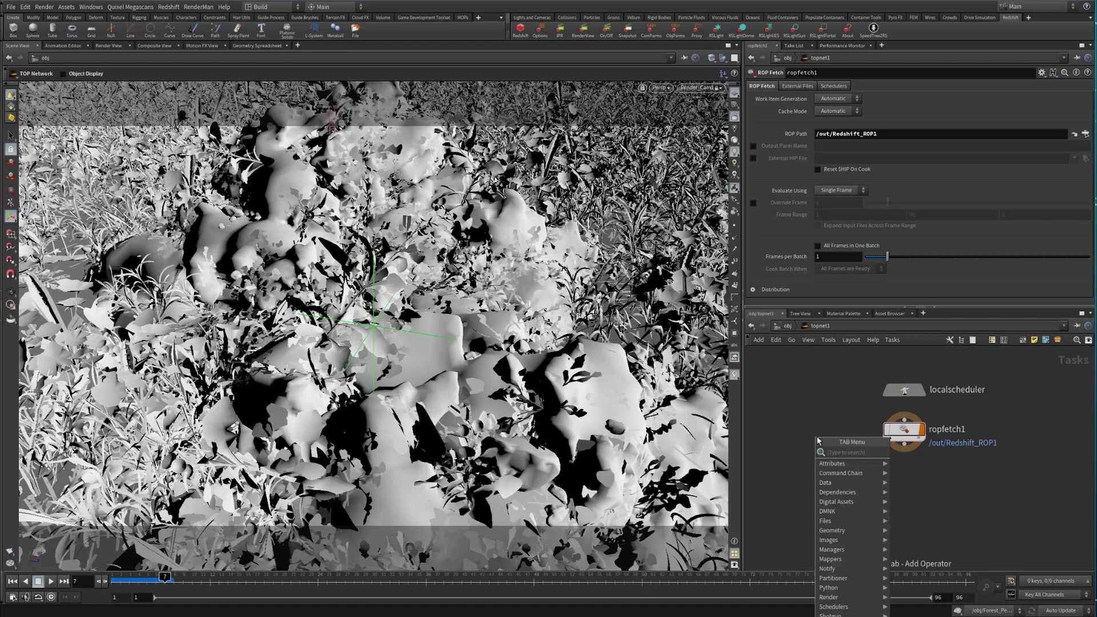
type("denois")
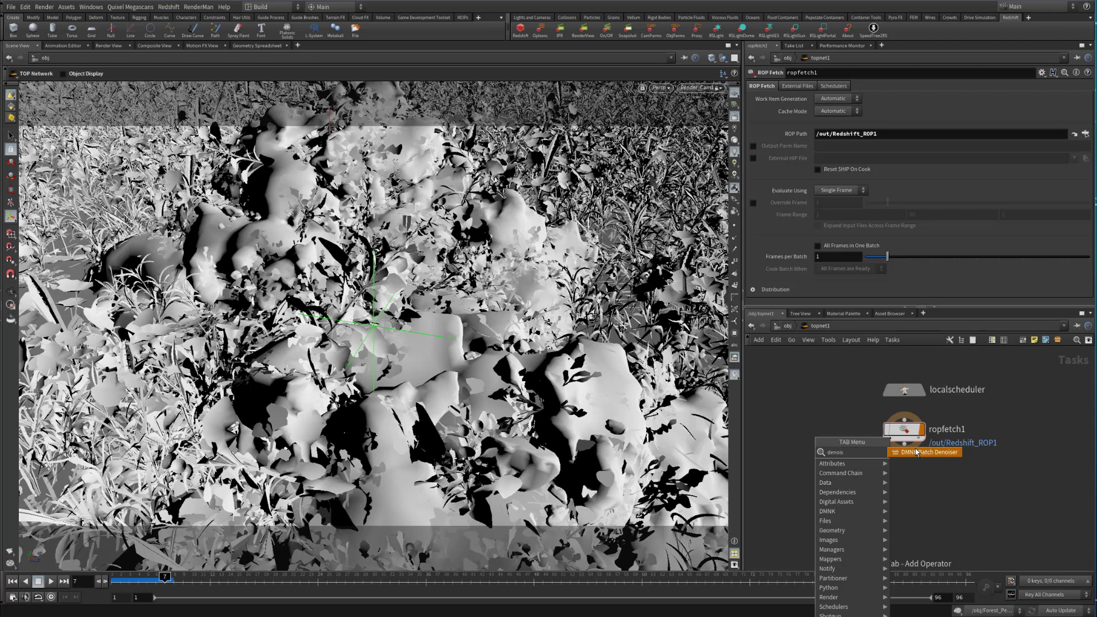
left_click(944, 457)
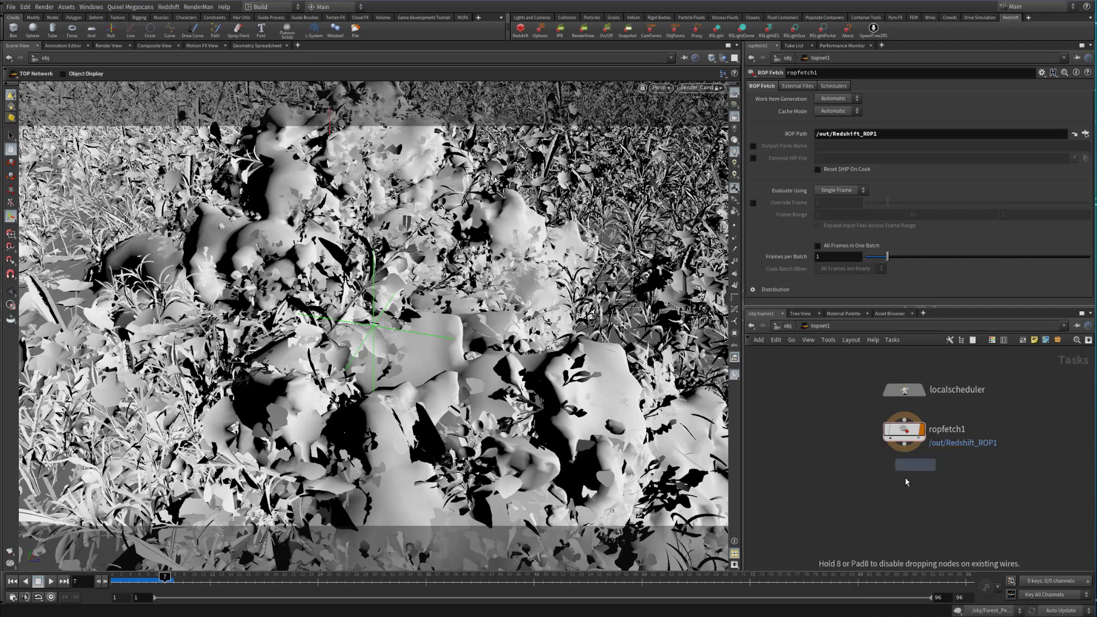
left_click(903, 492)
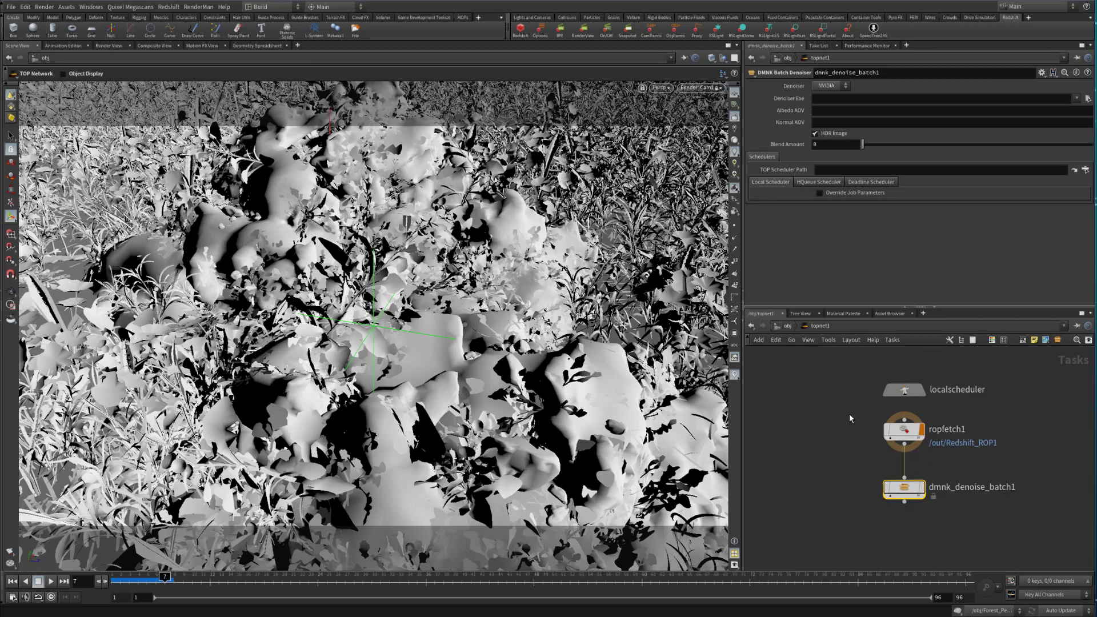
- Set the output flag on dmnk_denoise_batch1
left_click_drag(841, 410, 864, 432)
left_click_drag(840, 521, 992, 490)
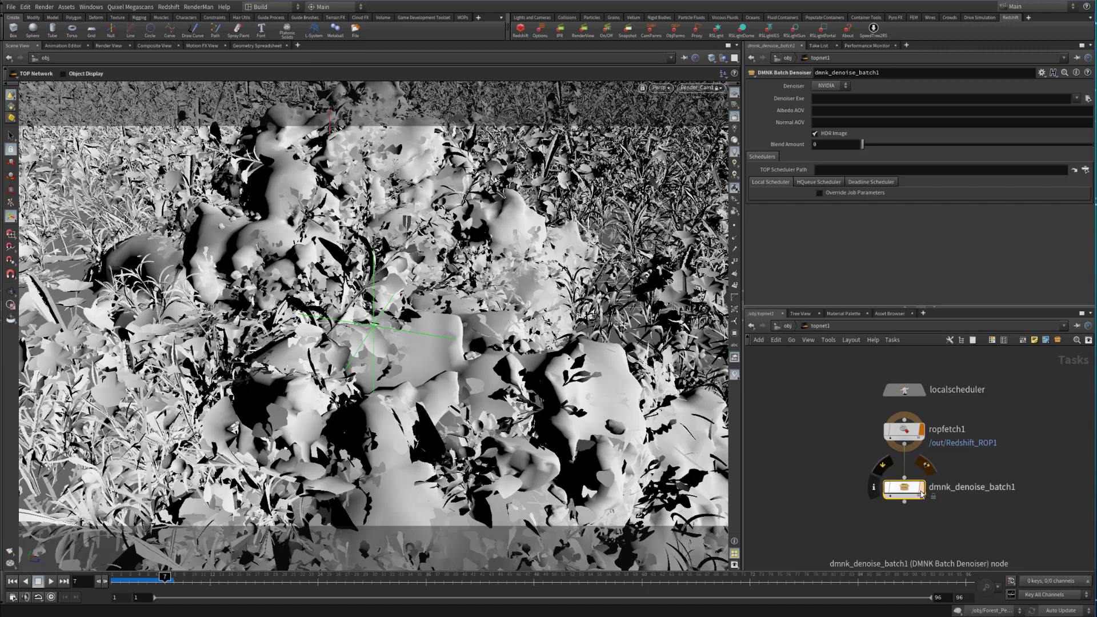
left_click(921, 493)
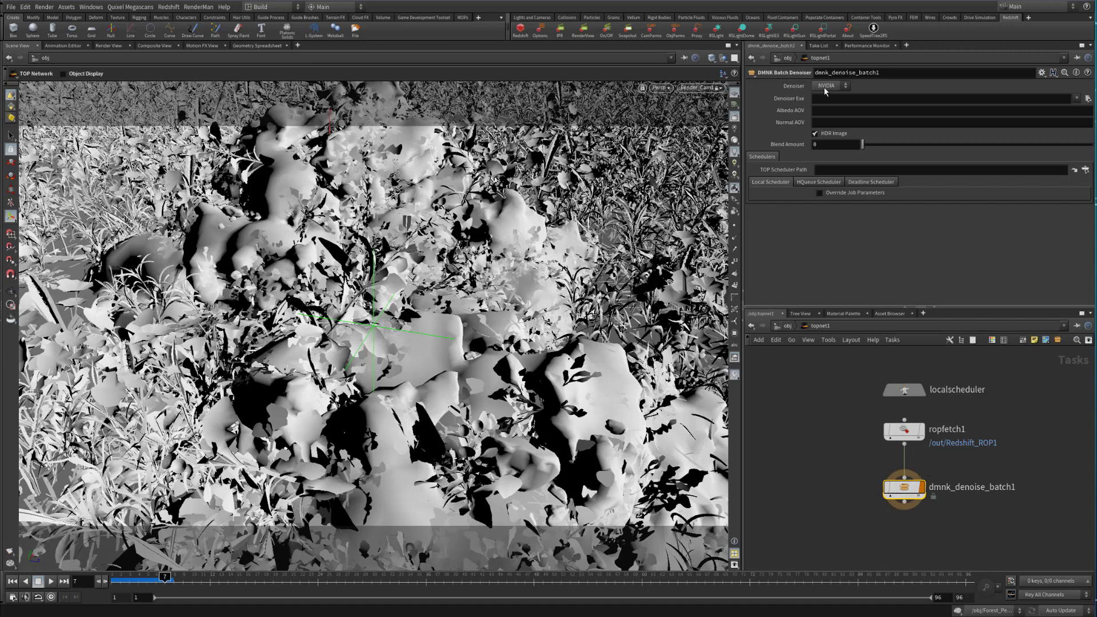
- Switch the Denoiser to Intel and keep HDR Image enabled
left_click(847, 86)
left_click(831, 106)
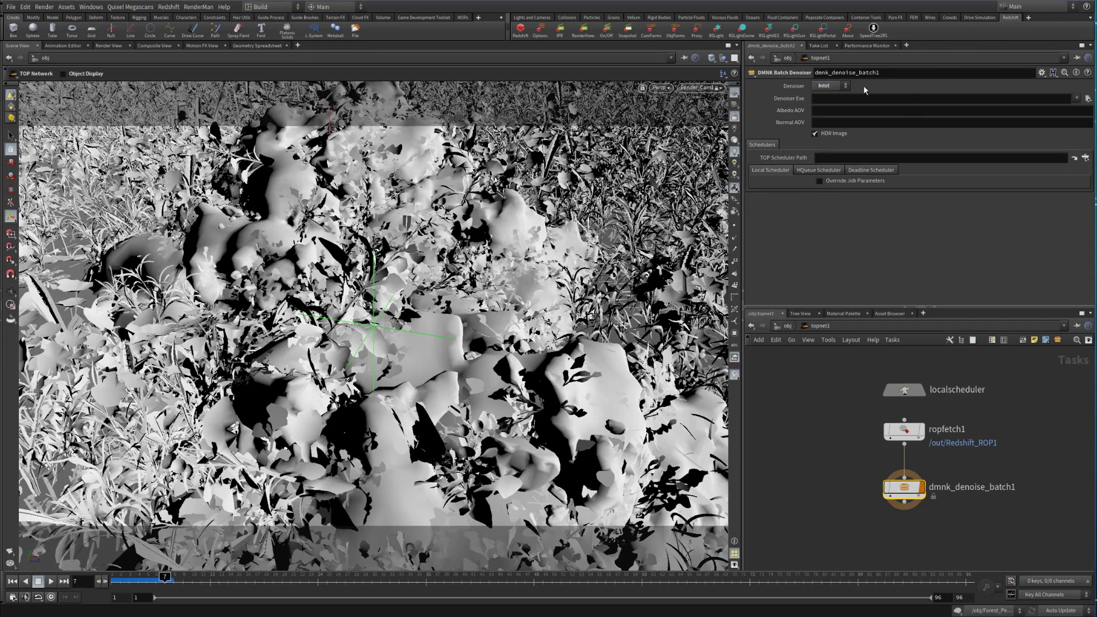
left_click(834, 86)
left_click(833, 97)
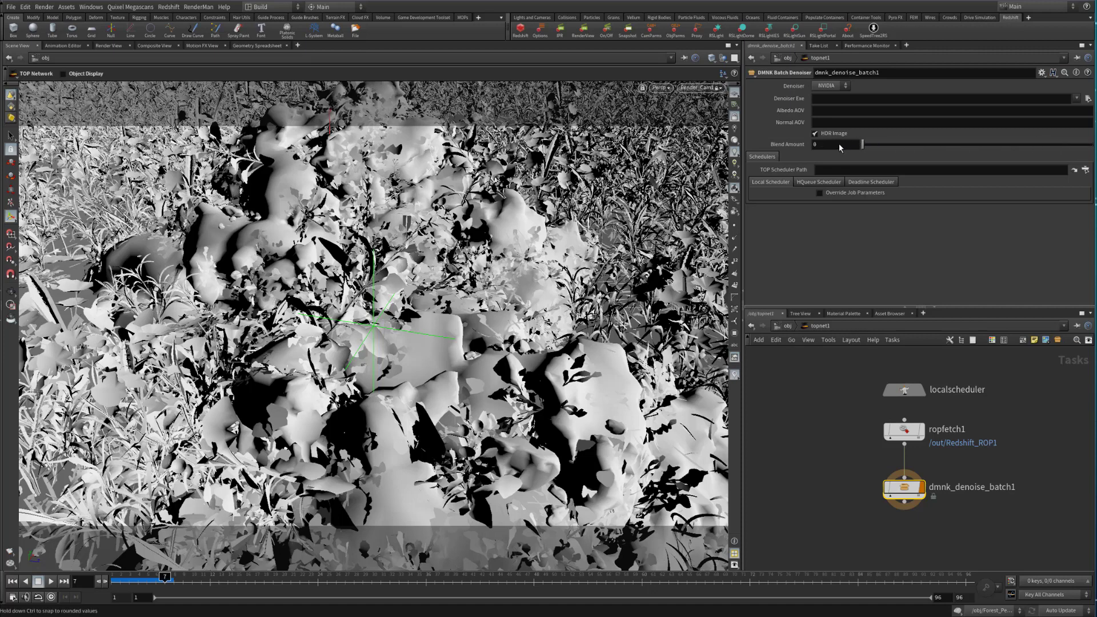
left_click(844, 87)
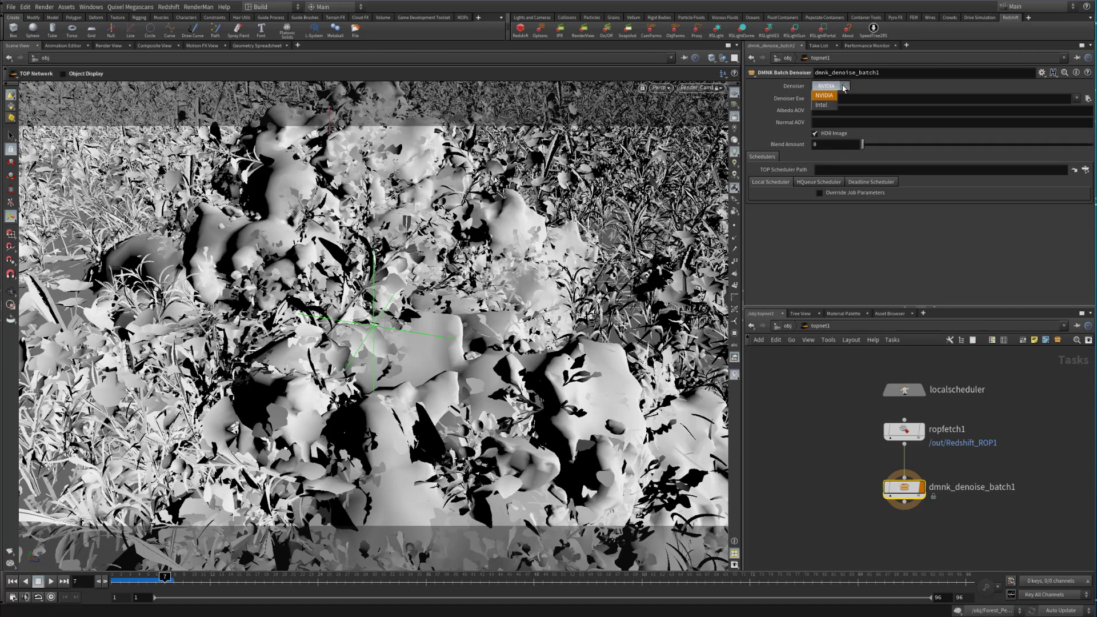
left_click(823, 105)
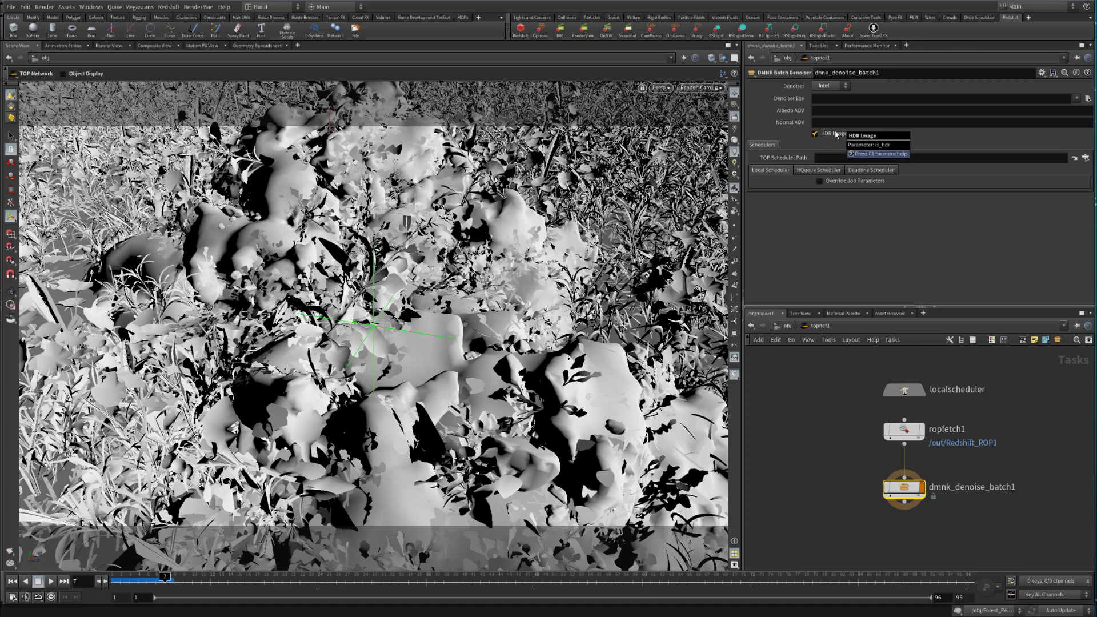
left_click(836, 134)
left_click(845, 134)
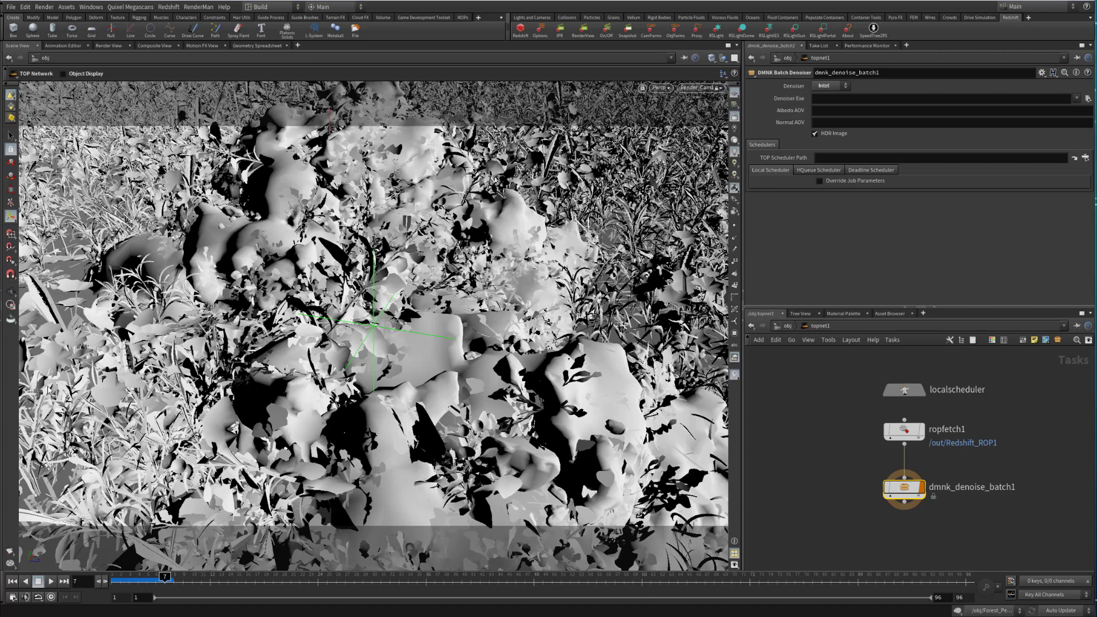
key("alt+Tab")
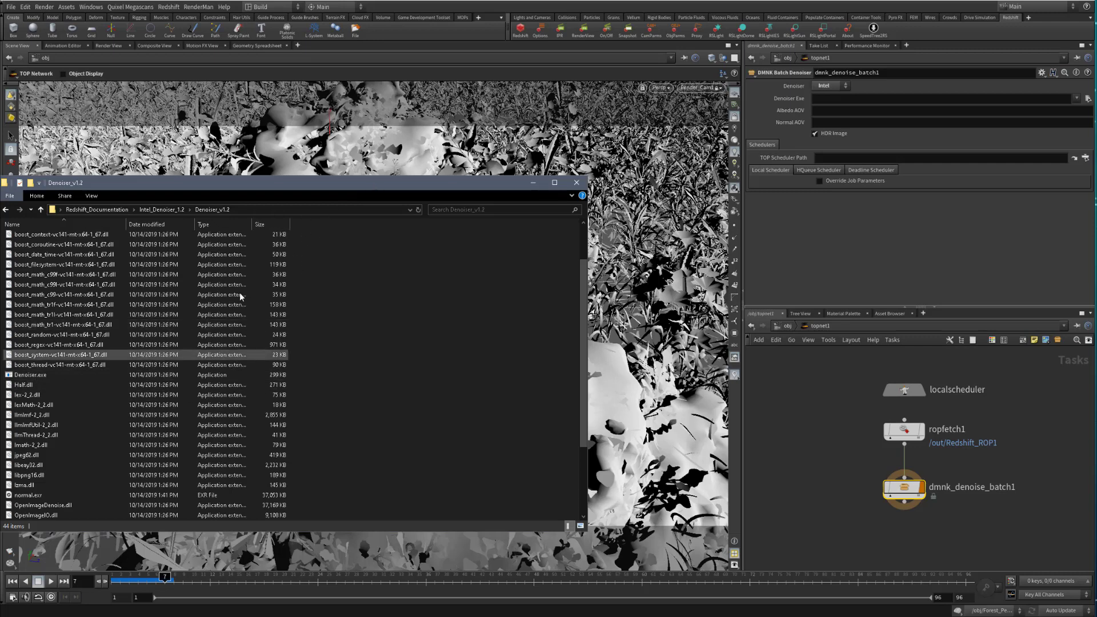
left_click(12, 598)
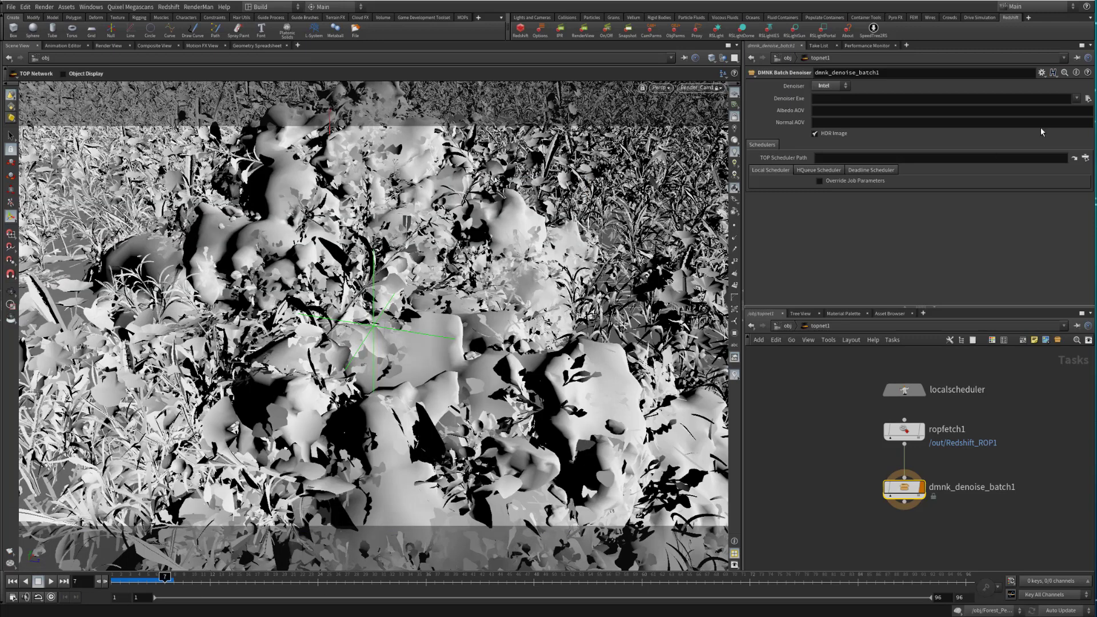
left_click(1076, 99)
left_click(1069, 111)
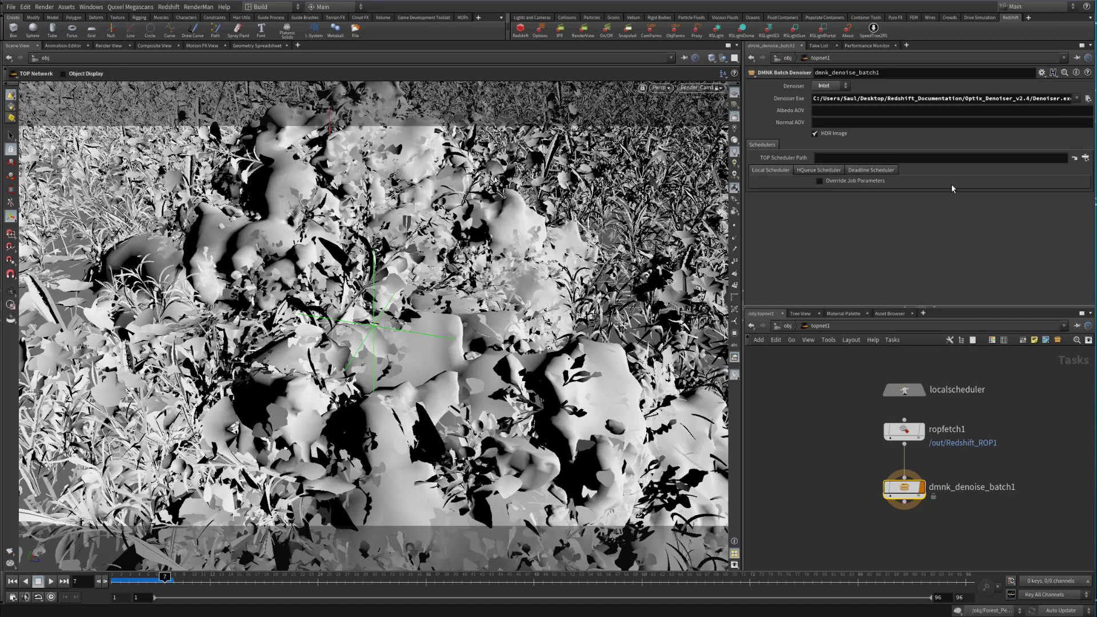
left_click_drag(850, 99, 916, 99)
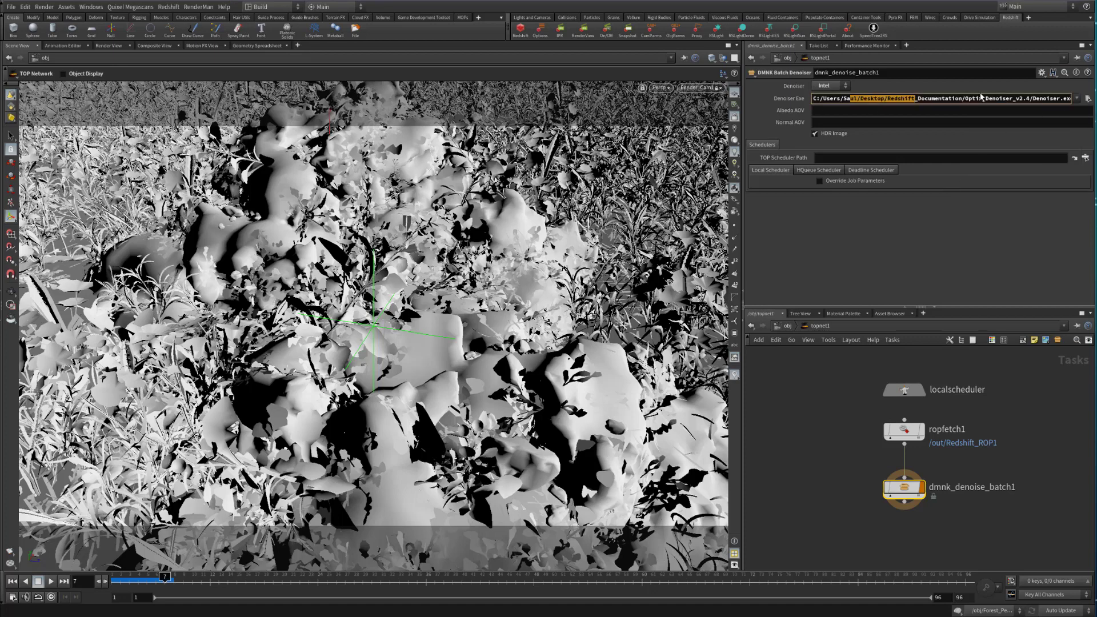
left_click(1077, 99)
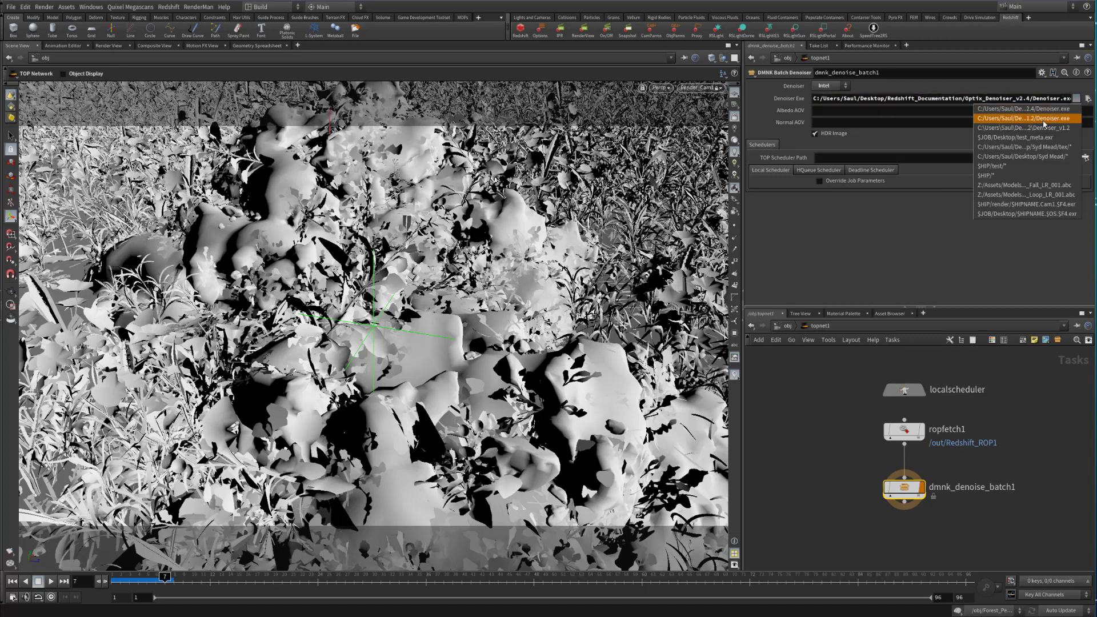
left_click(1023, 117)
left_click_drag(968, 101, 1074, 100)
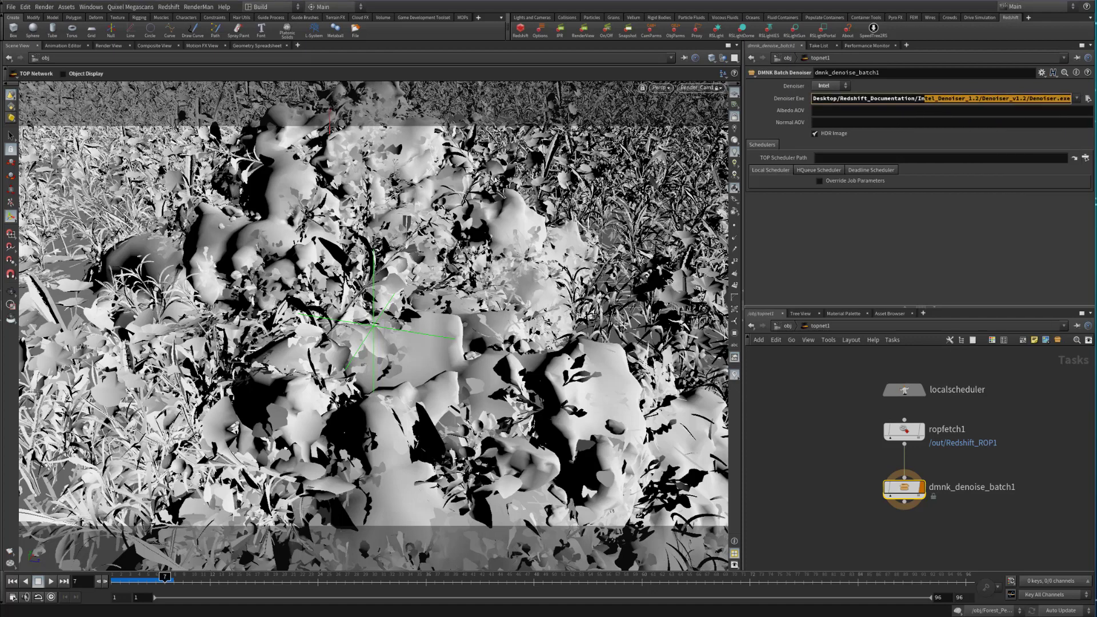
left_click(976, 105)
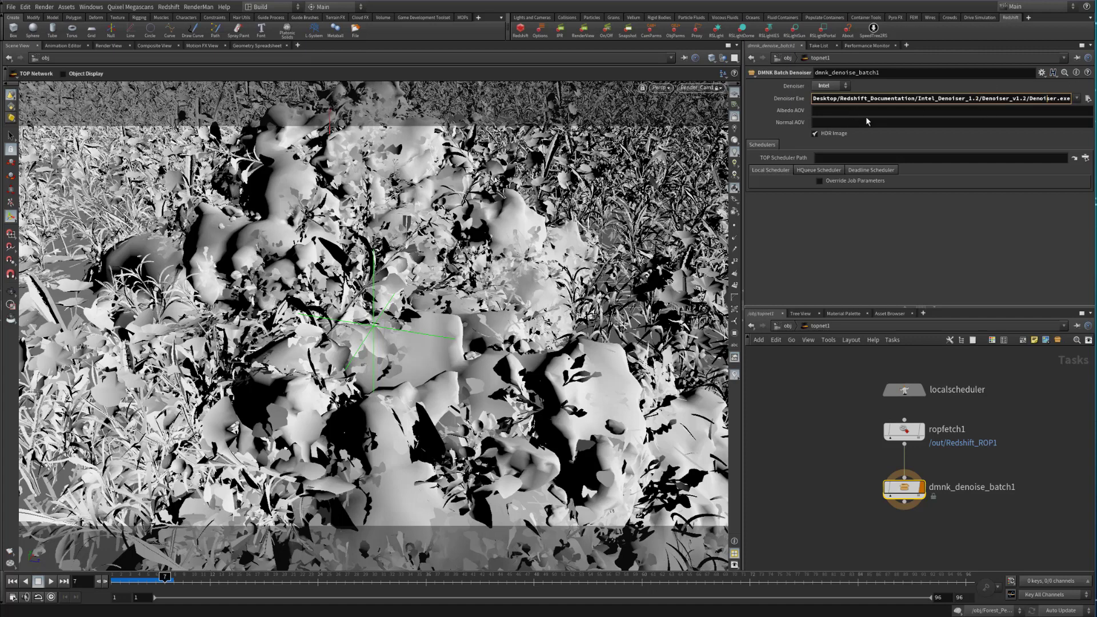
left_click(845, 113)
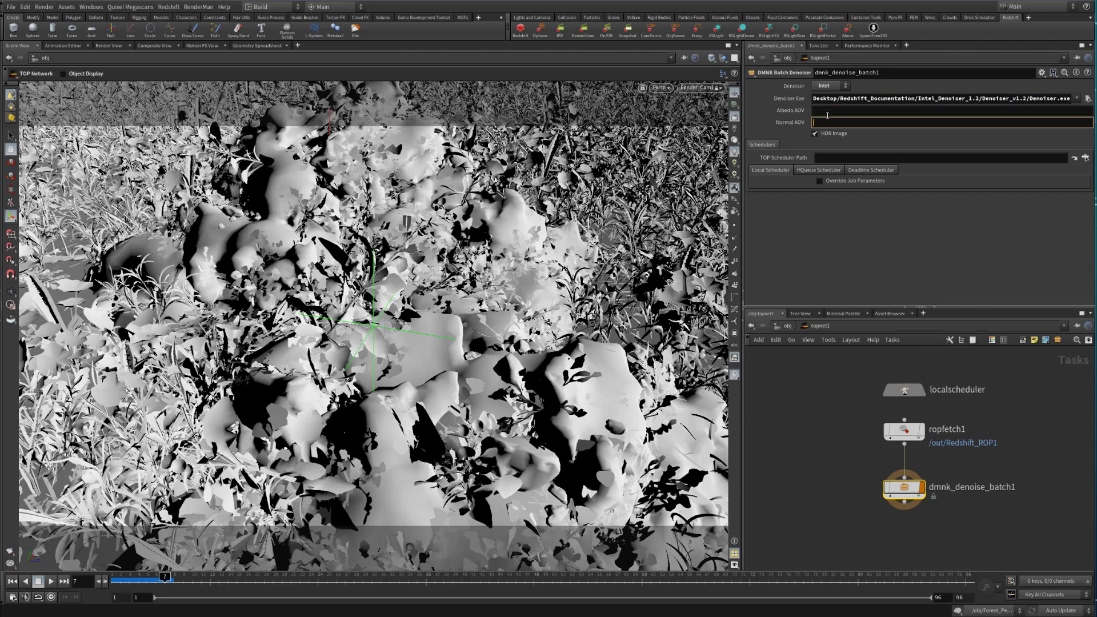
- Leave the Albedo and Normal AOV fields empty and go up out of topnet1
left_click(821, 123)
left_click(787, 492)
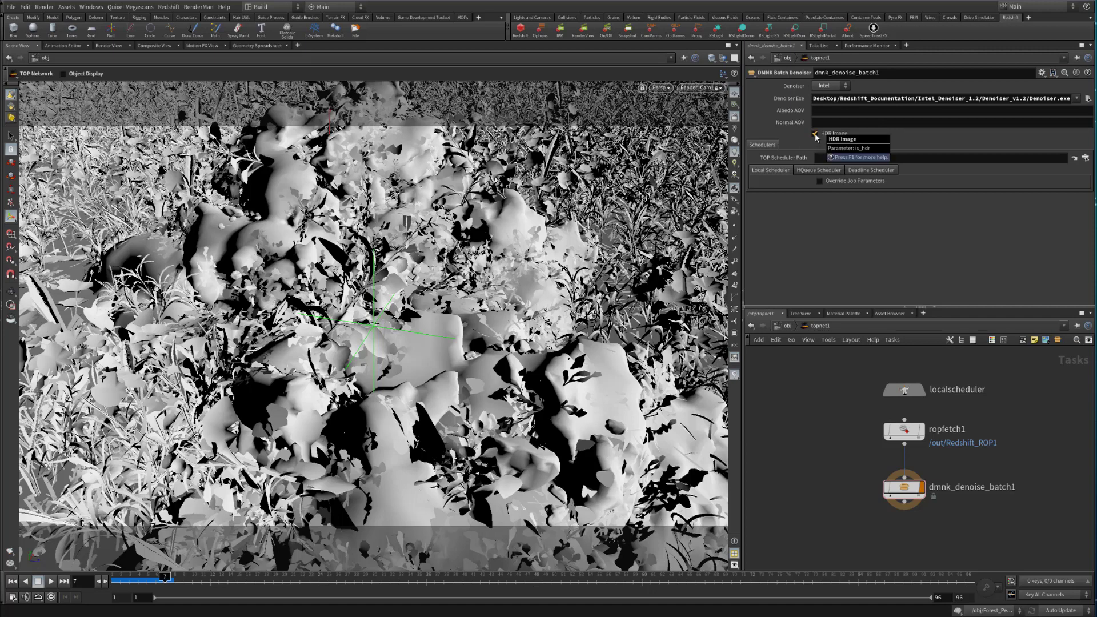
left_click(828, 114)
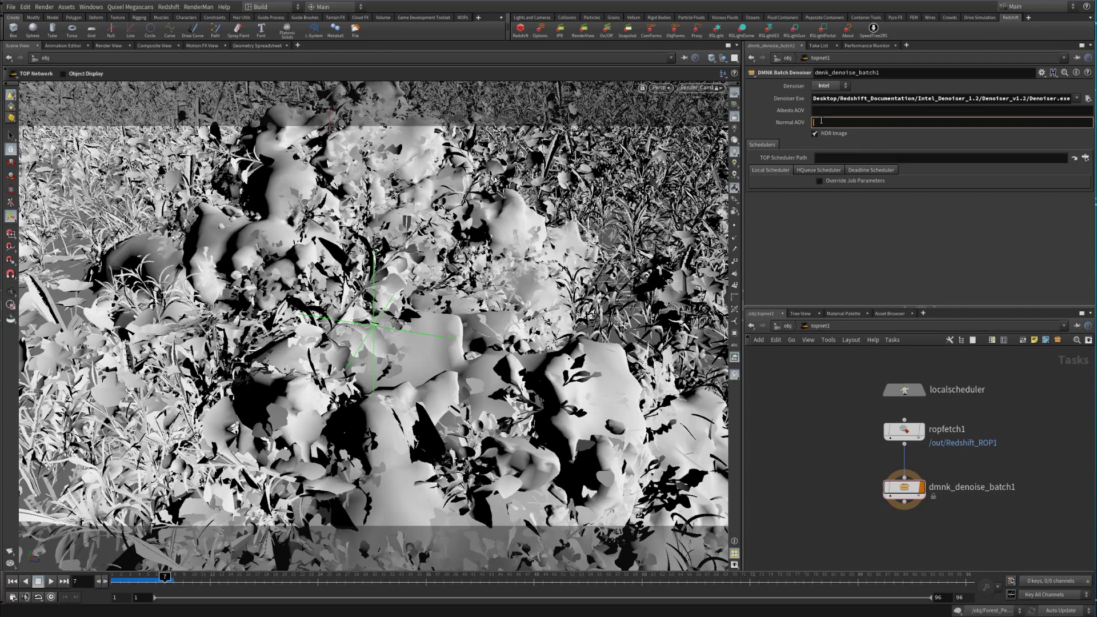
left_click(835, 118)
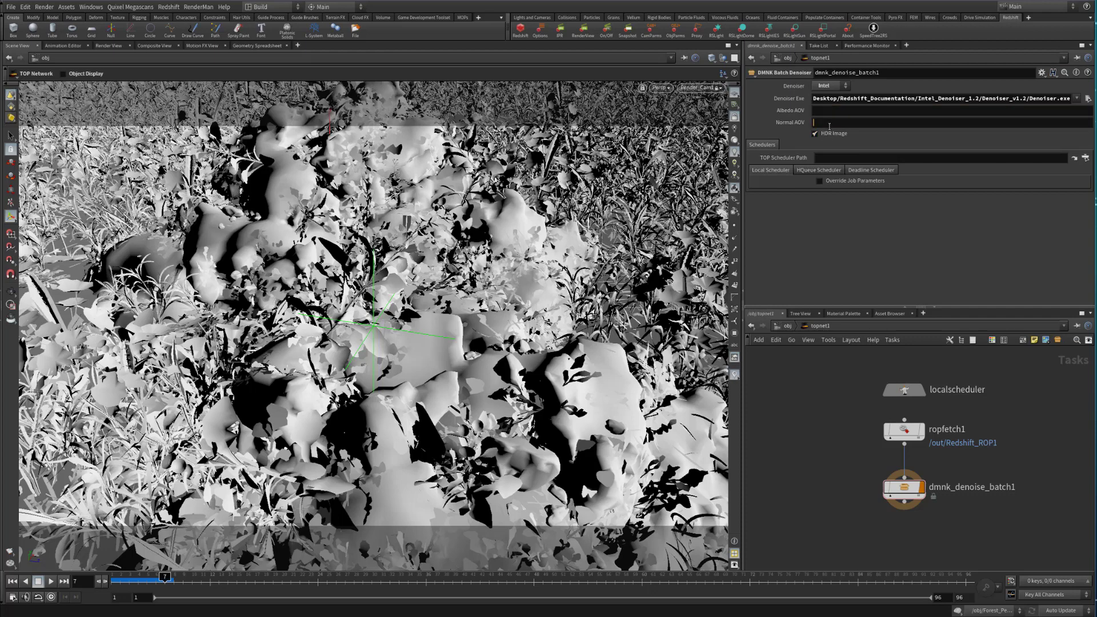
left_click(784, 326)
- In the out network, add two AOV entries to Redshift_AOVs1
left_click(786, 326)
left_click(808, 377)
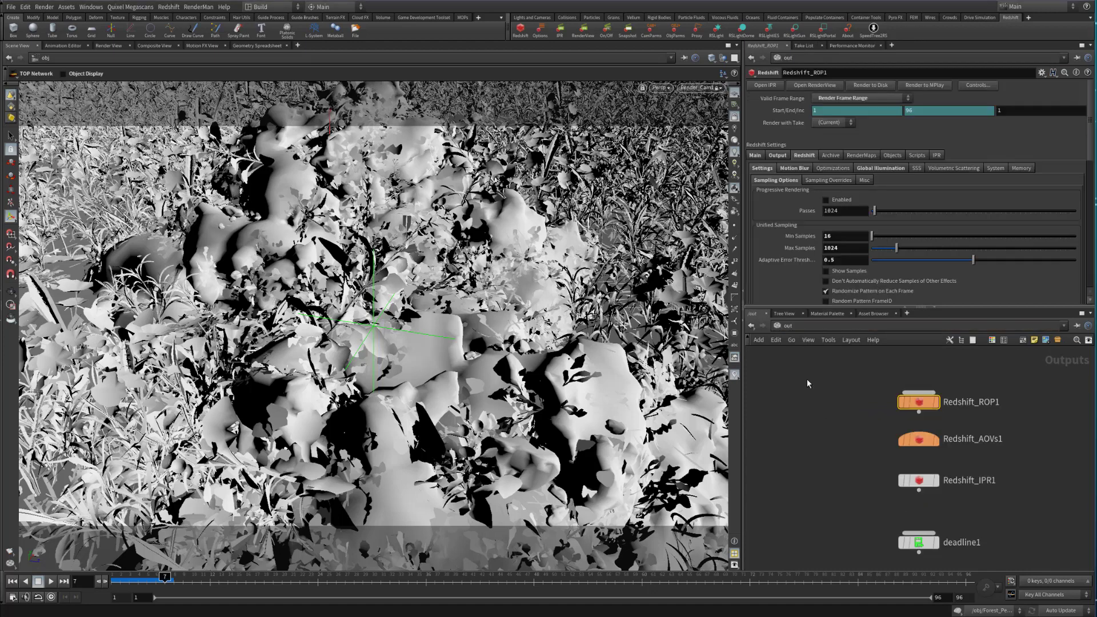
left_click(1051, 451)
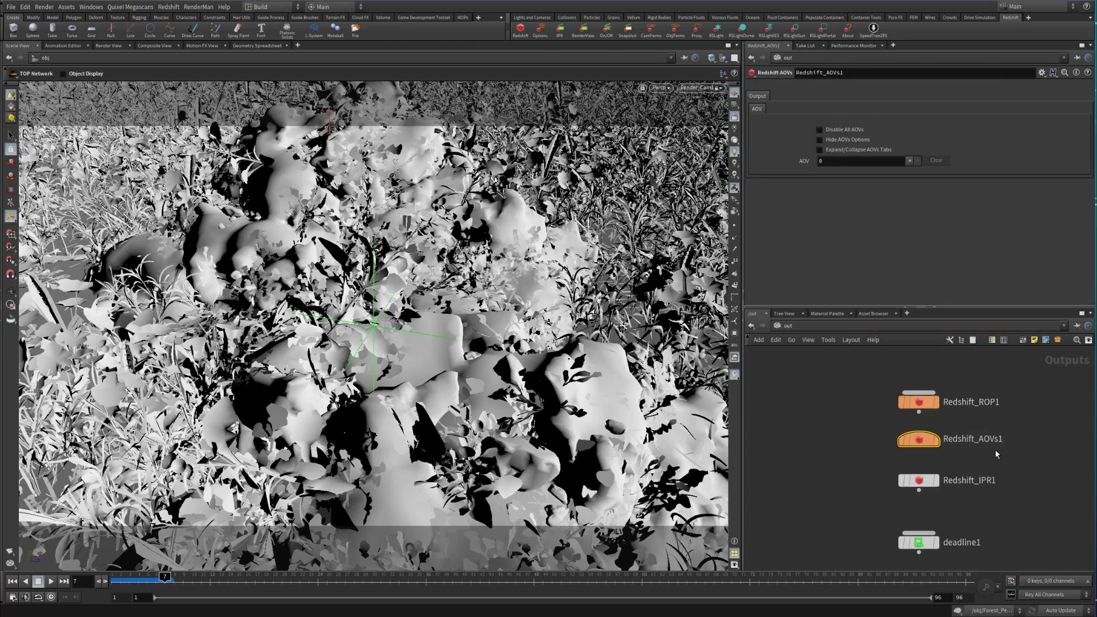
left_click(909, 161)
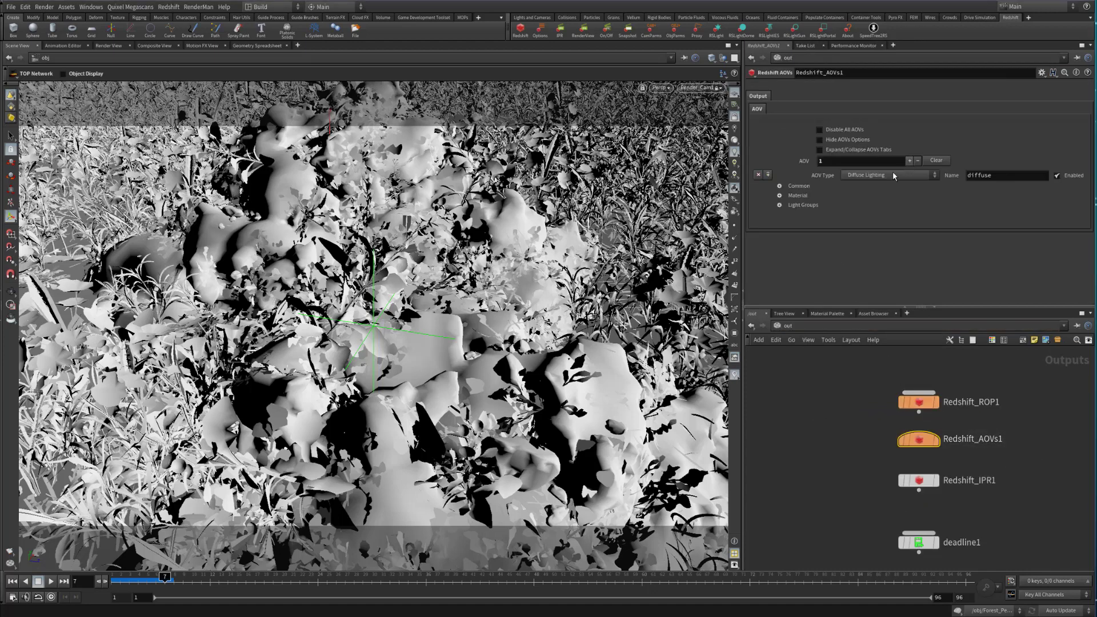
left_click(910, 160)
- Make the first AOV a Diffuse Filter pass named albedo
left_click(900, 175)
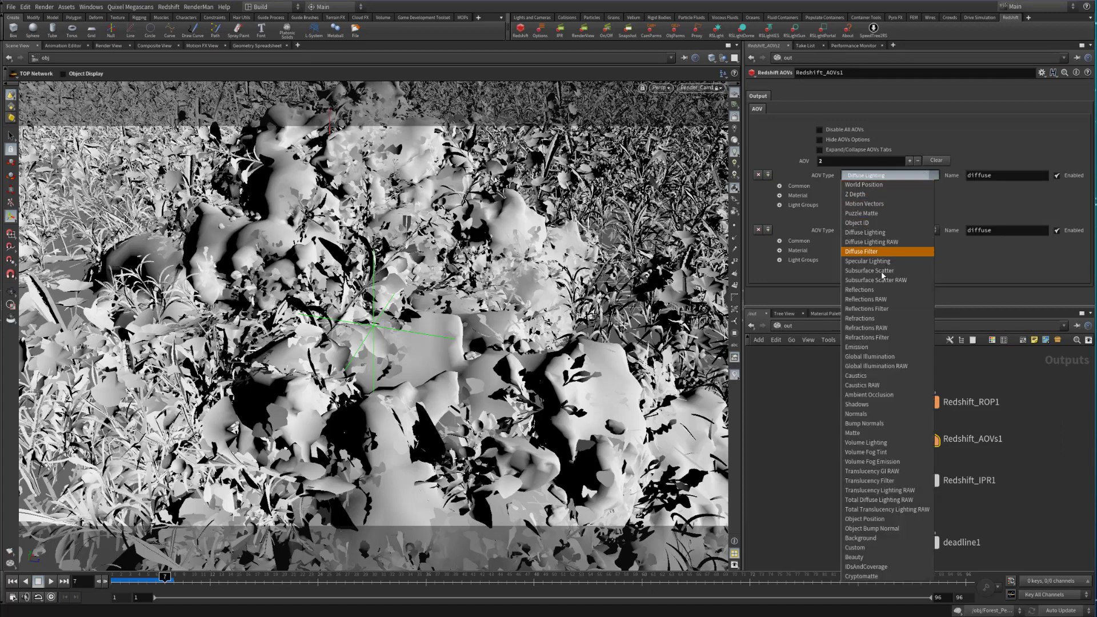
left_click(889, 252)
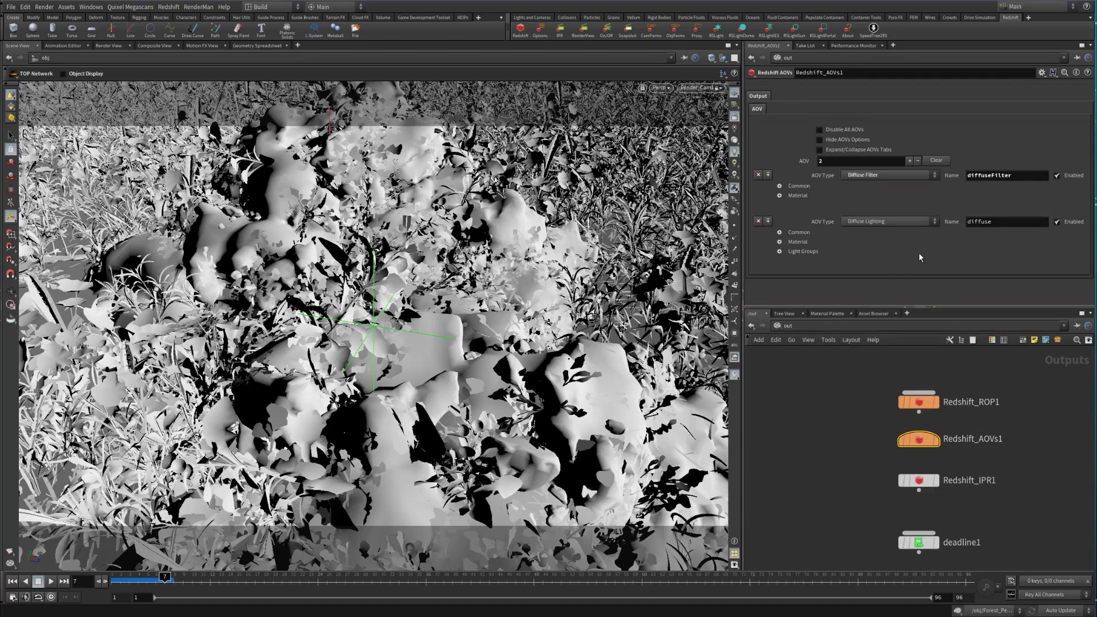
double_click(1000, 177)
type("albedo")
key("Return")
- Make the second AOV a Bump Normals pass named normals
left_click(862, 224)
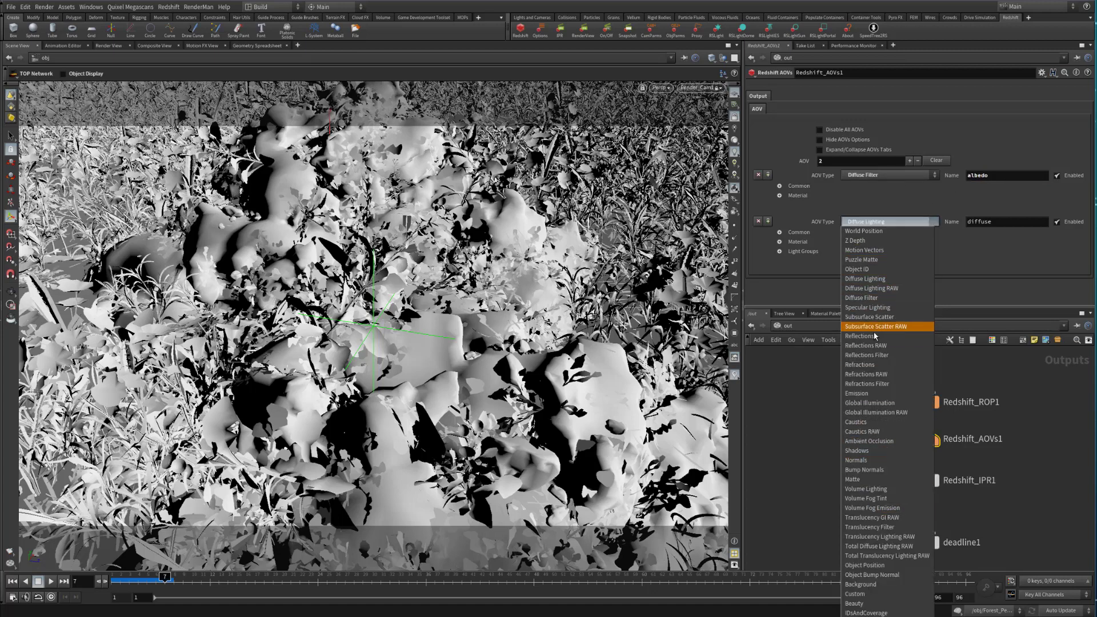
left_click(880, 470)
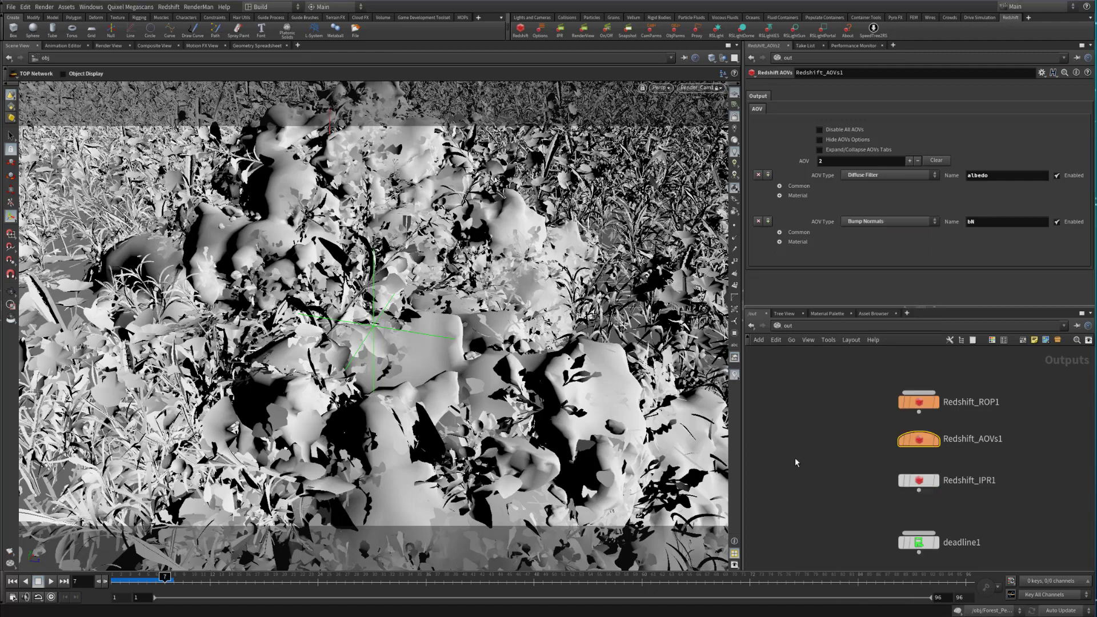
left_click(1029, 221)
type("normals")
key("Return")
left_click(815, 326)
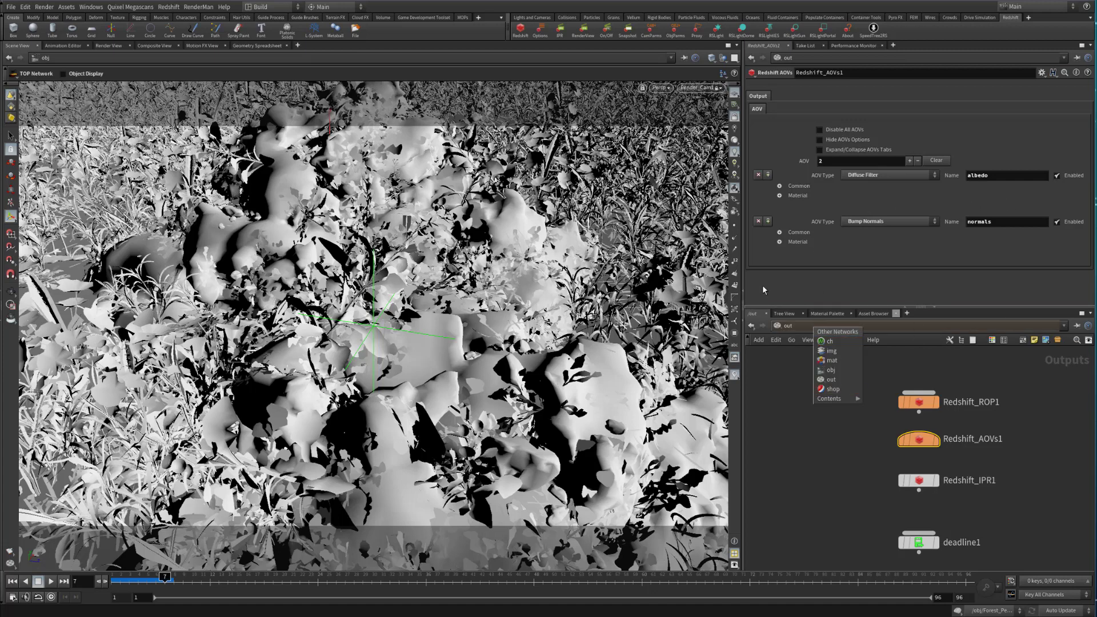
- Select the Redshift_ROP1 render node and look through its output and main settings
left_click(880, 386)
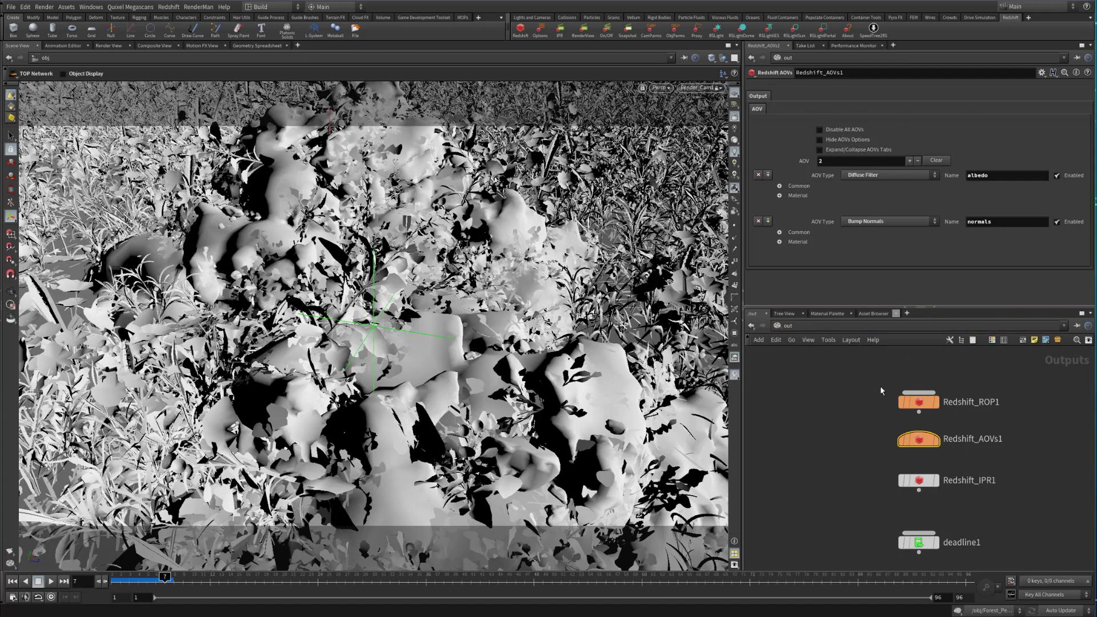
left_click_drag(860, 363, 1040, 418)
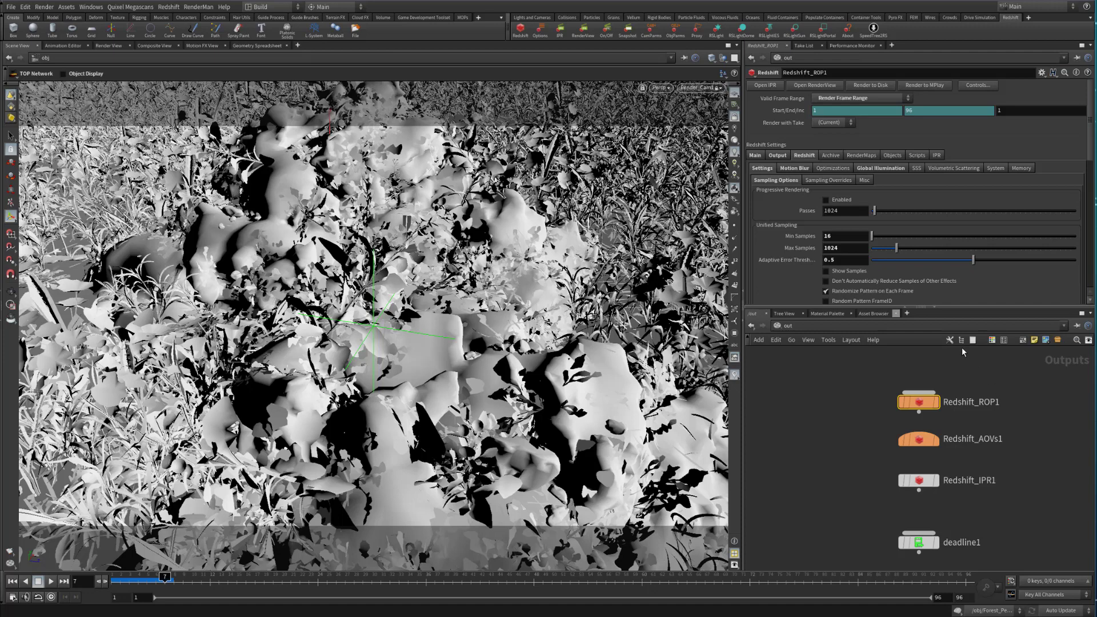
scroll(785, 277, "down", 3)
scroll(783, 275, "up", 2)
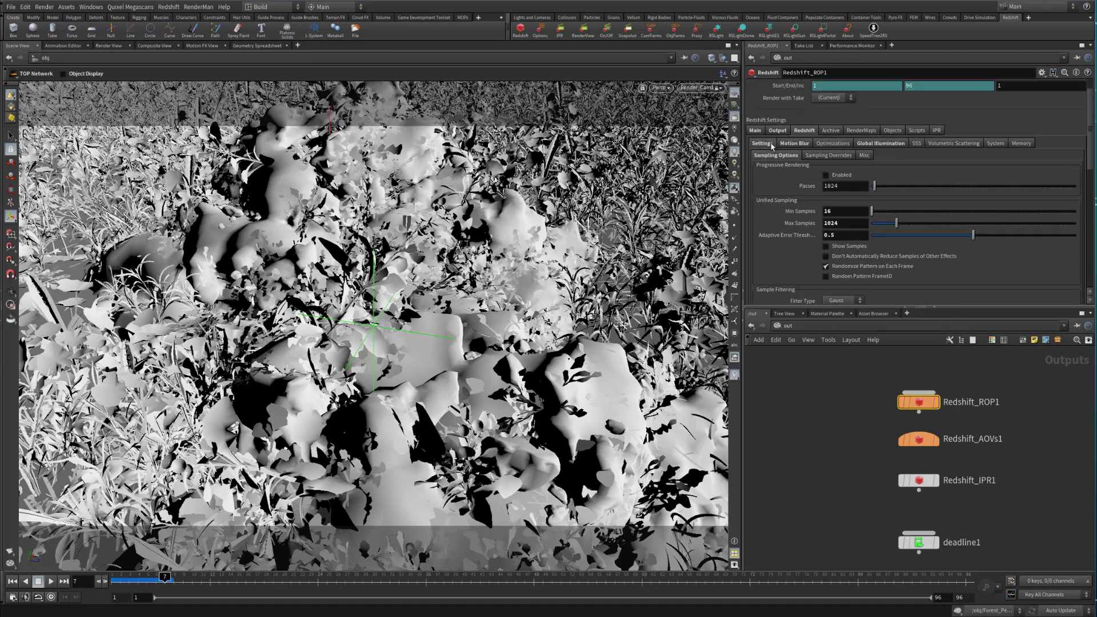
left_click(777, 131)
left_click(757, 131)
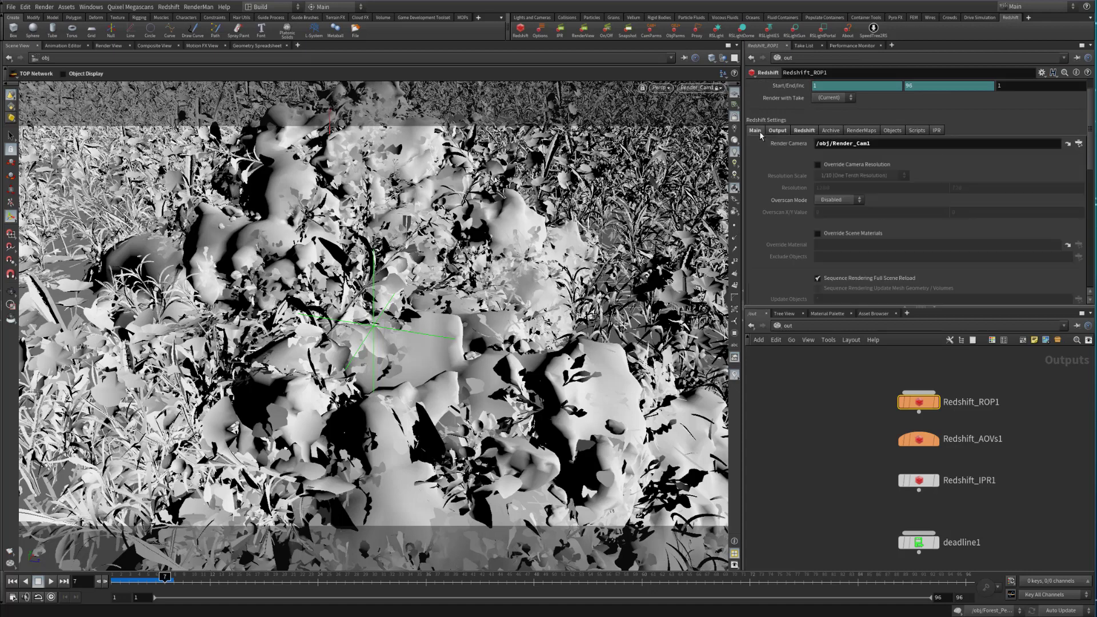
scroll(776, 202, "down", 12)
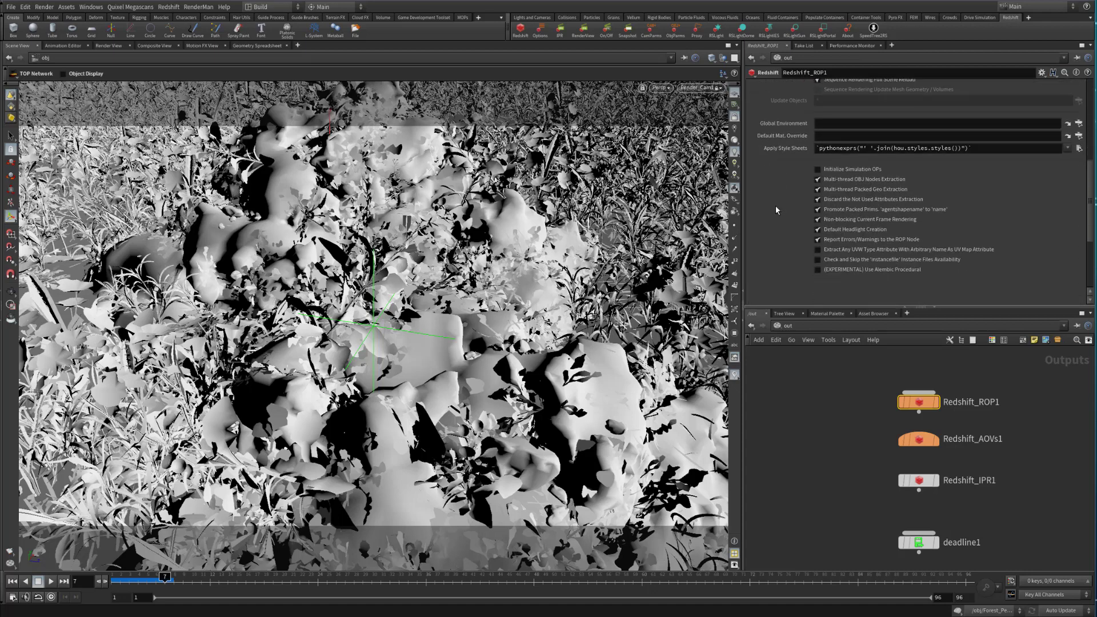
scroll(776, 211, "up", 12)
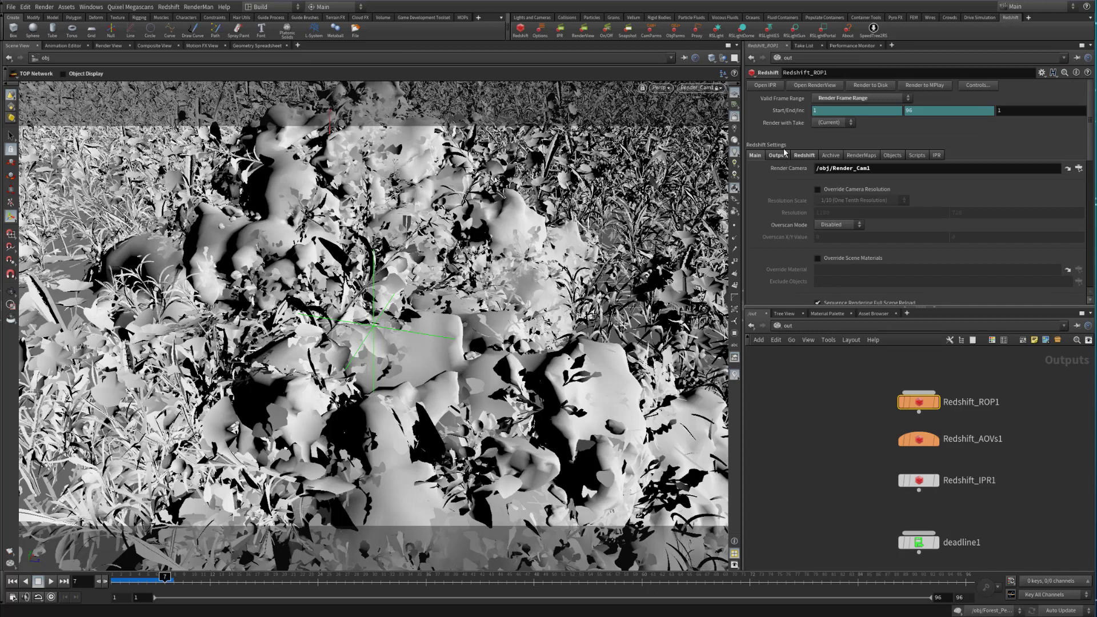
- In Output > Common, set Multi-Layered EXR to No Multi-Layered EXR File
left_click(778, 155)
scroll(787, 217, "down", 2)
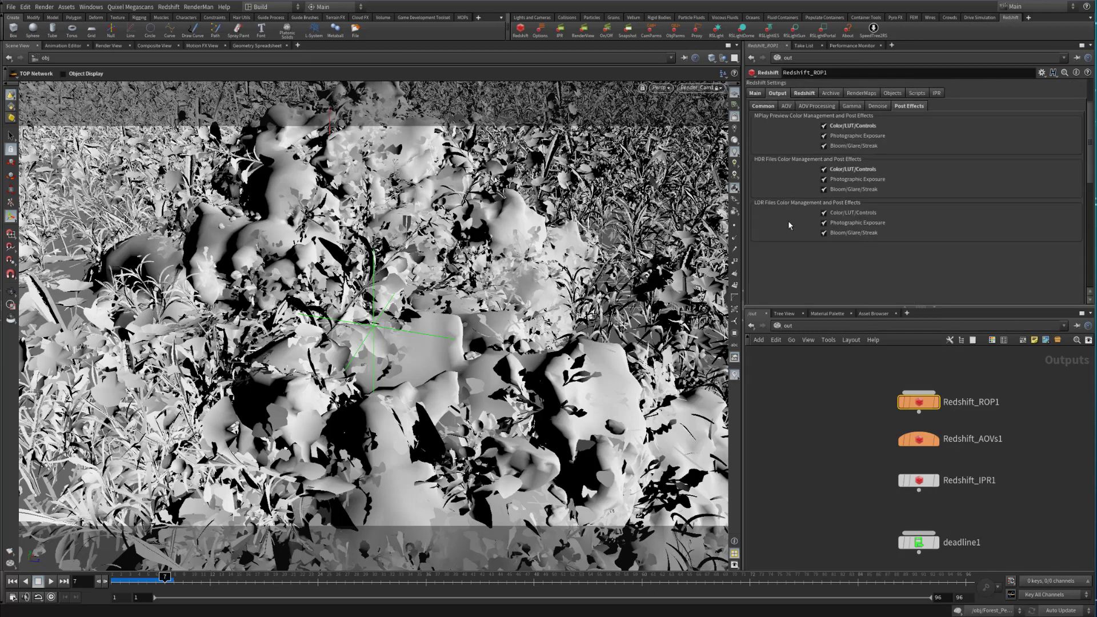
left_click(763, 131)
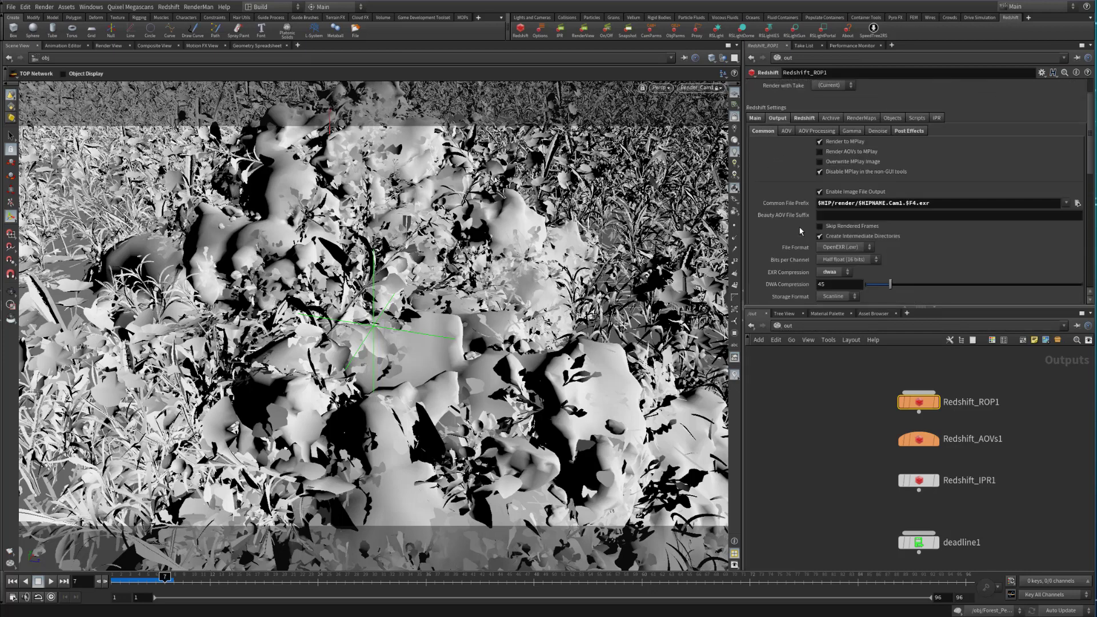
scroll(799, 228, "down", 4)
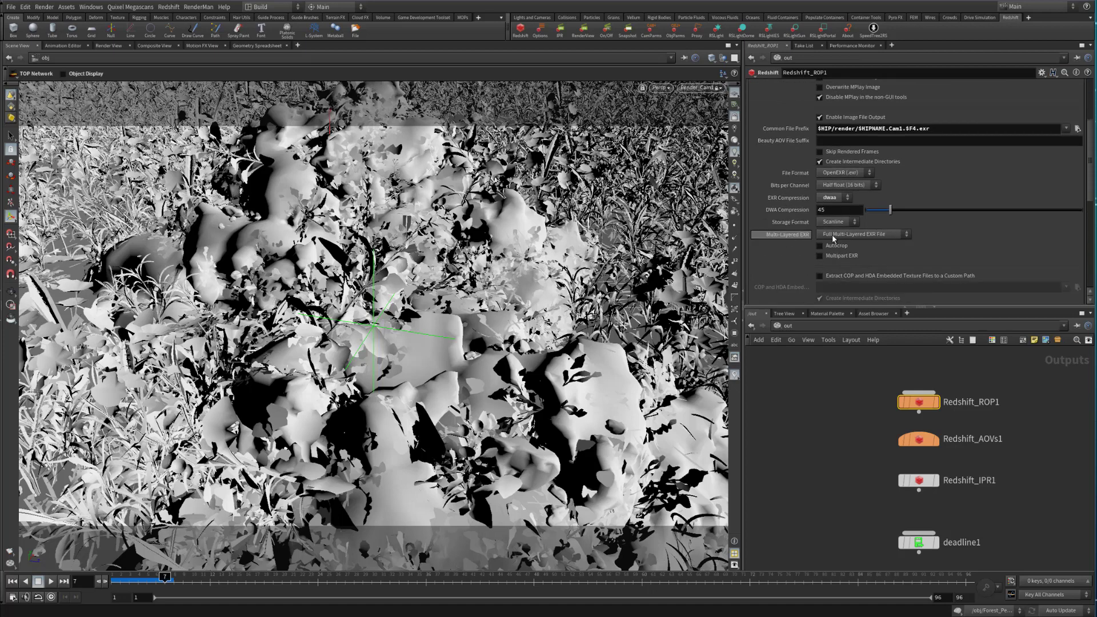
left_click(866, 234)
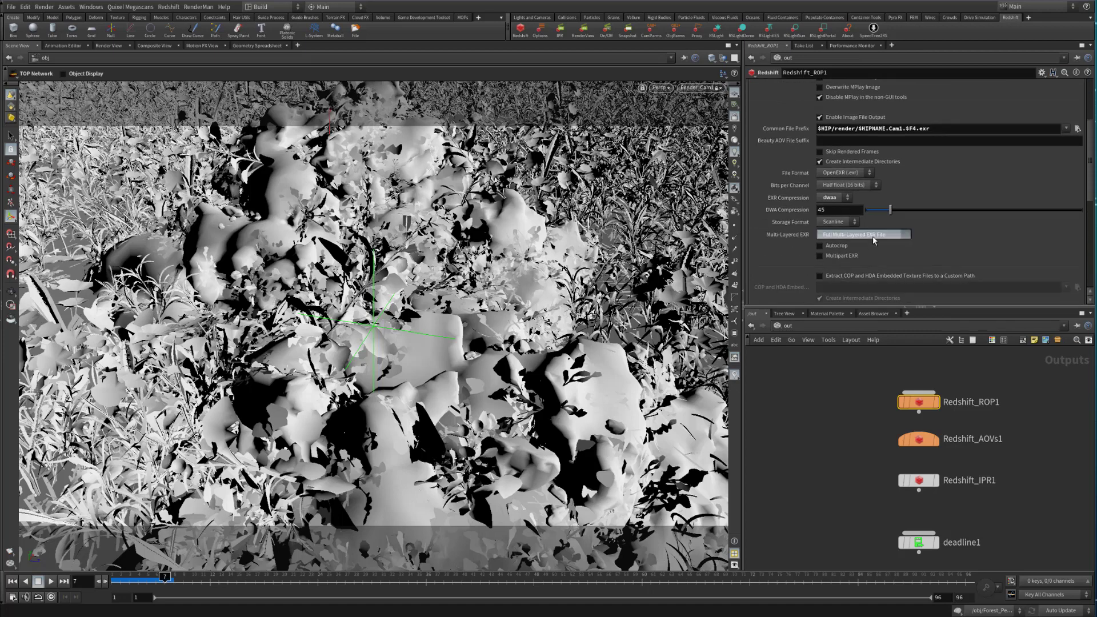
left_click(880, 245)
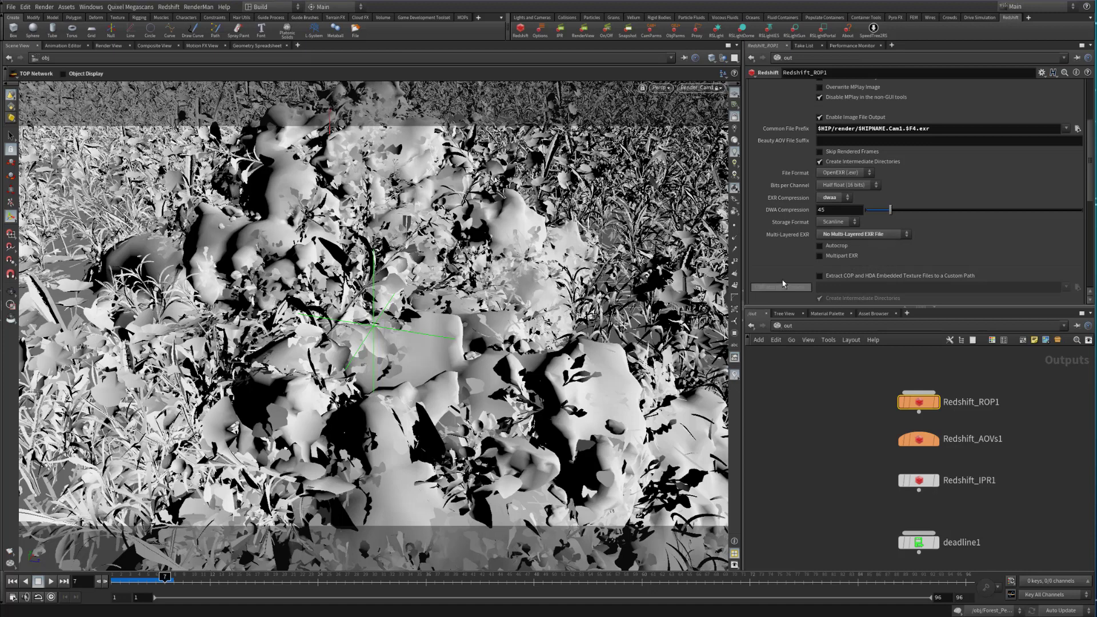
scroll(769, 280, "up", 3)
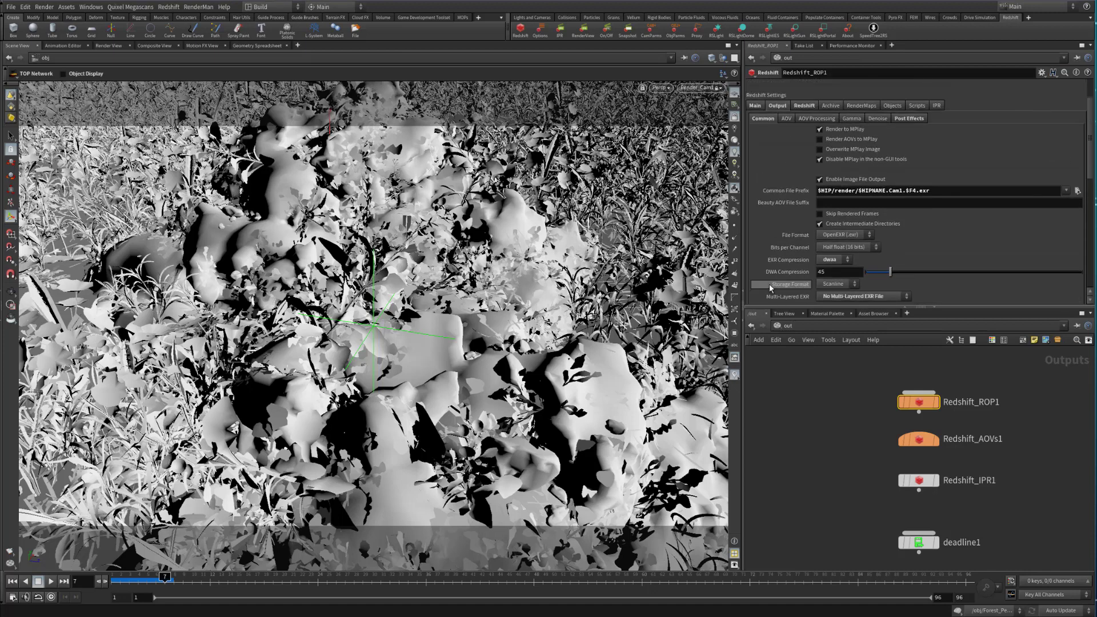
- Drop Redshift_AOVs1 into Redshift_ROP1's Get AOVs Config From field, review its AOVs, and reselect Redshift_ROP1
left_click(793, 116)
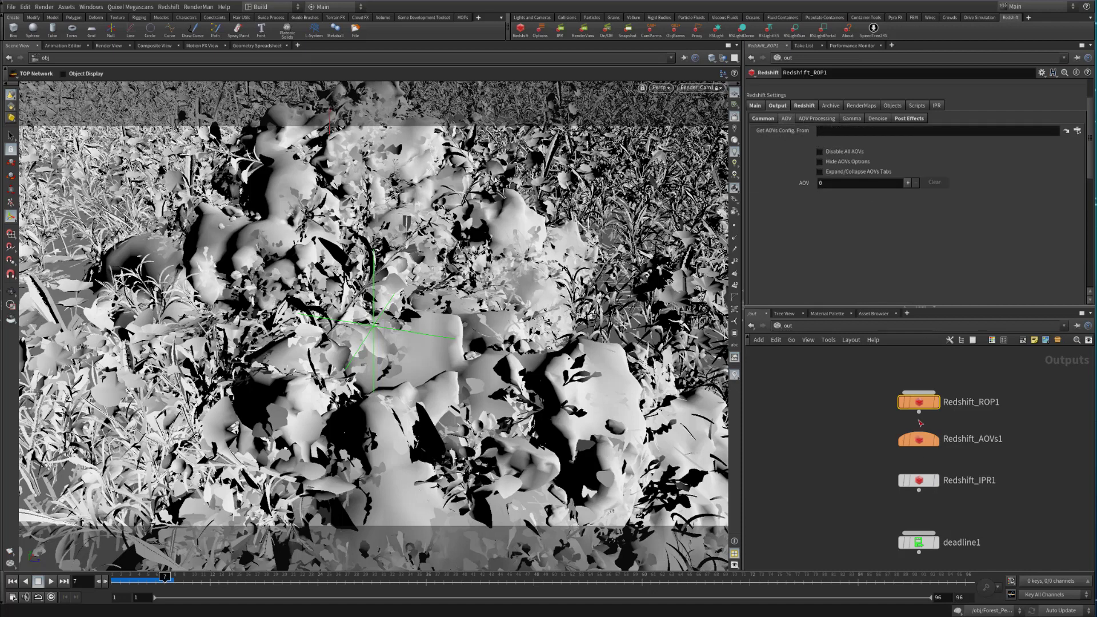
left_click_drag(919, 439, 942, 134)
left_click(920, 441)
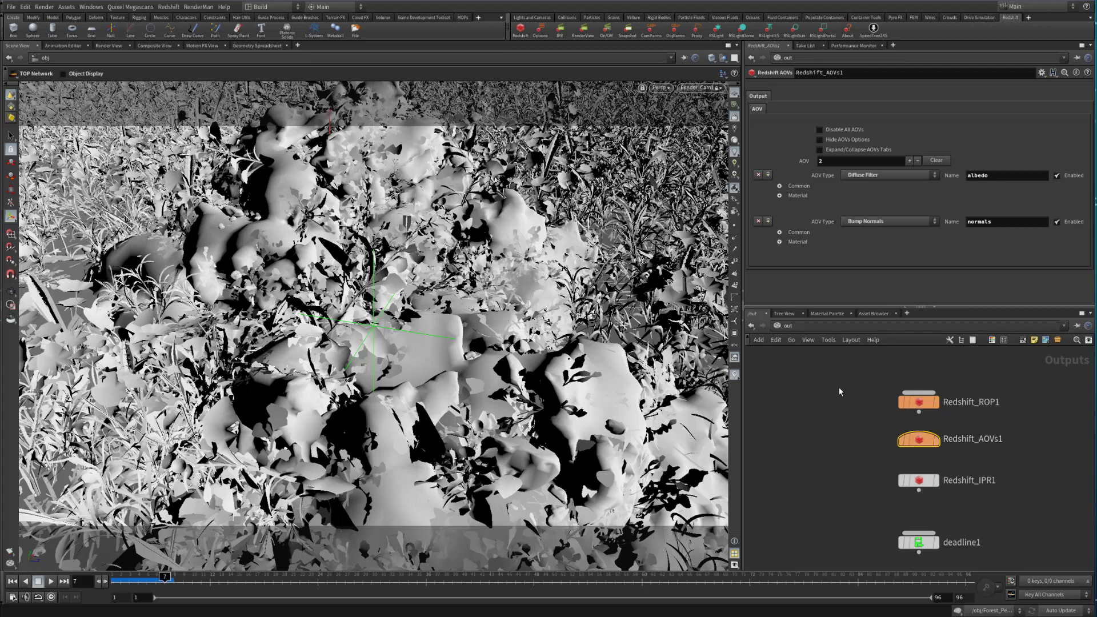
left_click_drag(865, 382, 1025, 421)
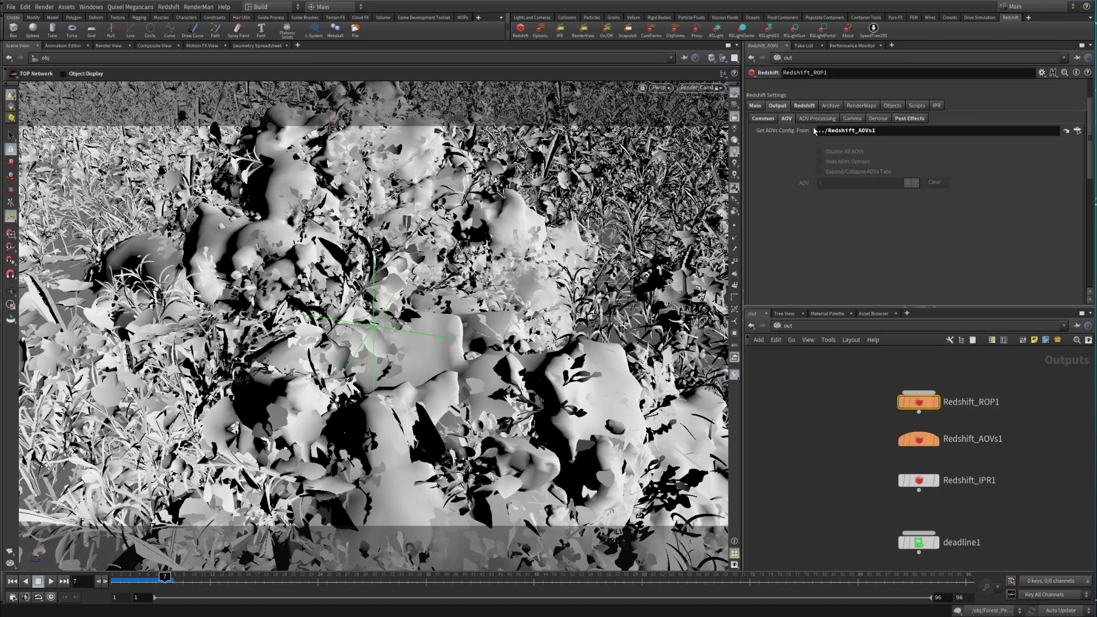
left_click(803, 105)
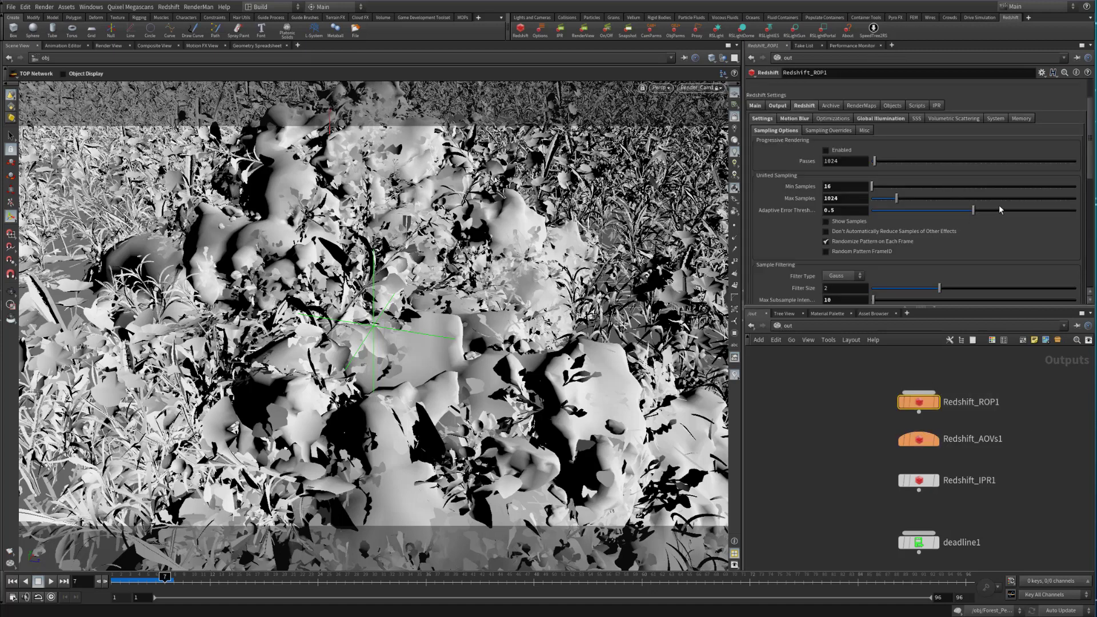
- Set Adaptive Error Threshold to 1 and Max Samples to 256 on Redshift_ROP1
left_click_drag(999, 207, 1077, 210)
left_click(845, 198)
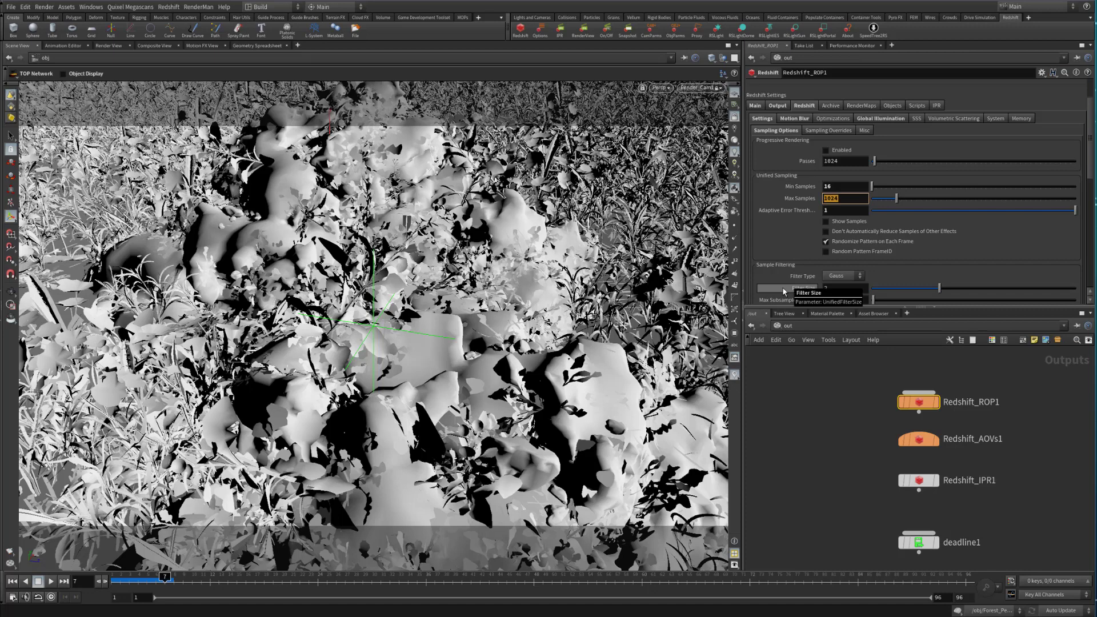
type("256")
key("Return")
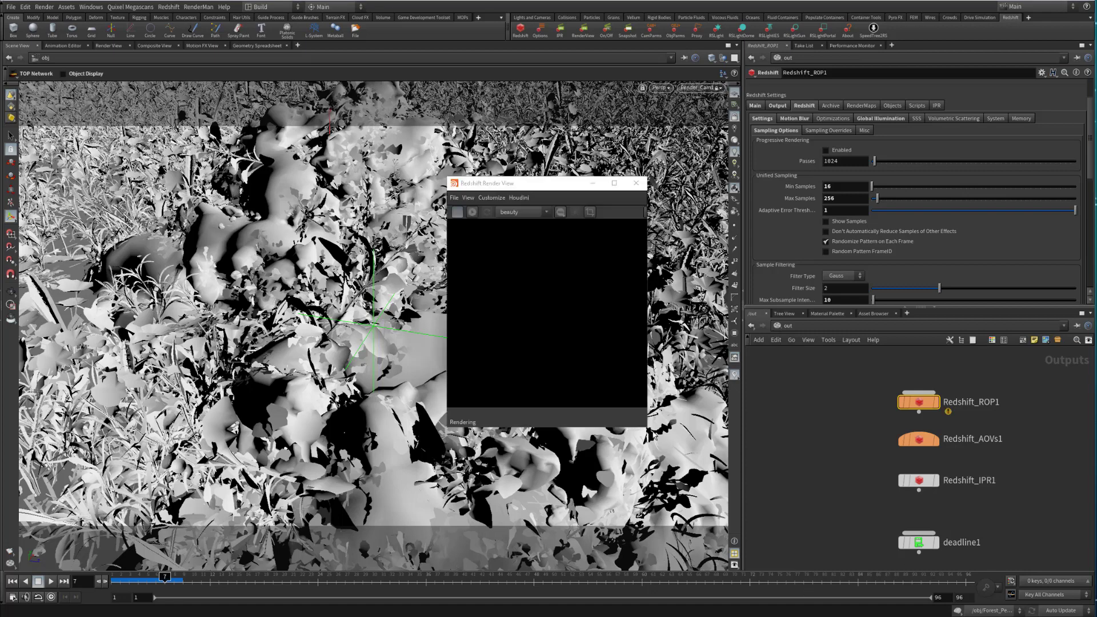
- Enlarge and reposition the Redshift Render View, then zoom into the mossy rocks render
left_click_drag(642, 429, 1027, 556)
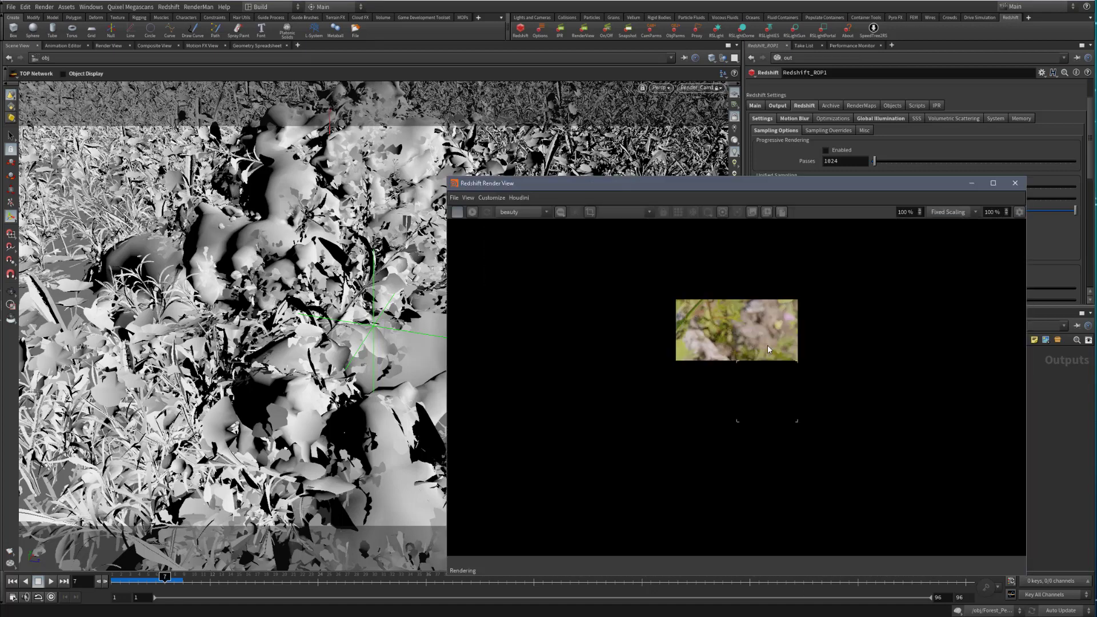
left_click_drag(701, 179, 426, 105)
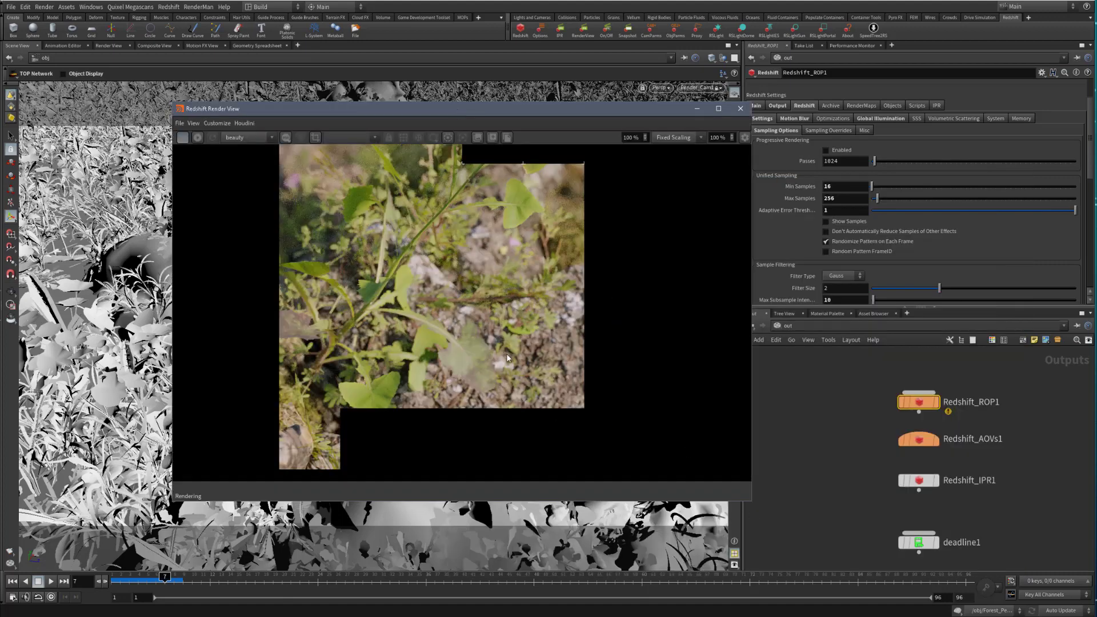
scroll(494, 351, "down", 1)
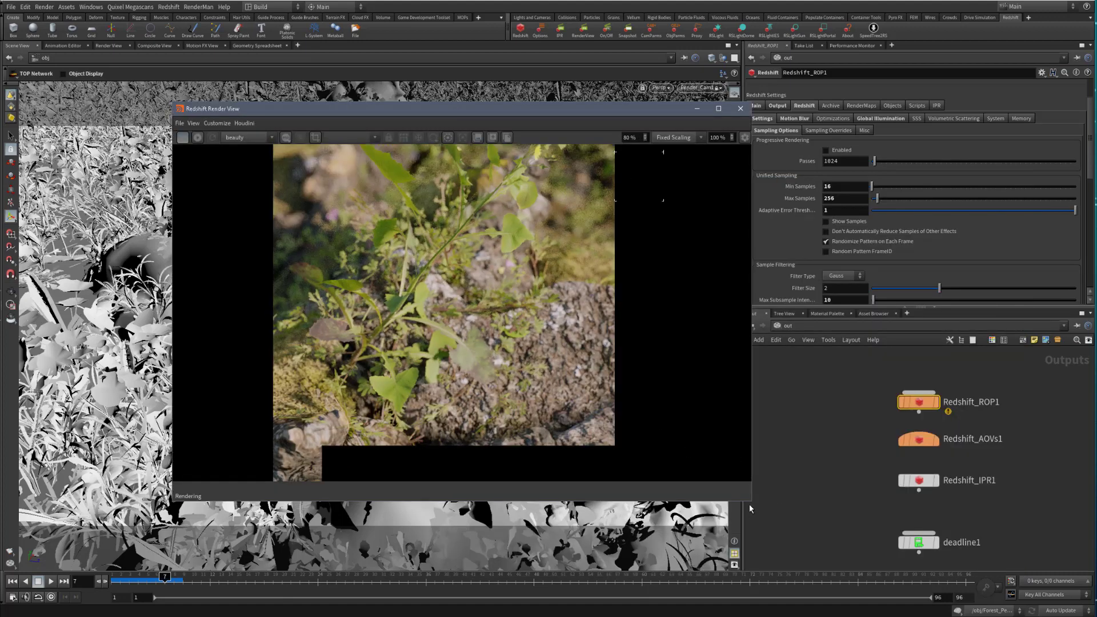
left_click_drag(750, 501, 968, 577)
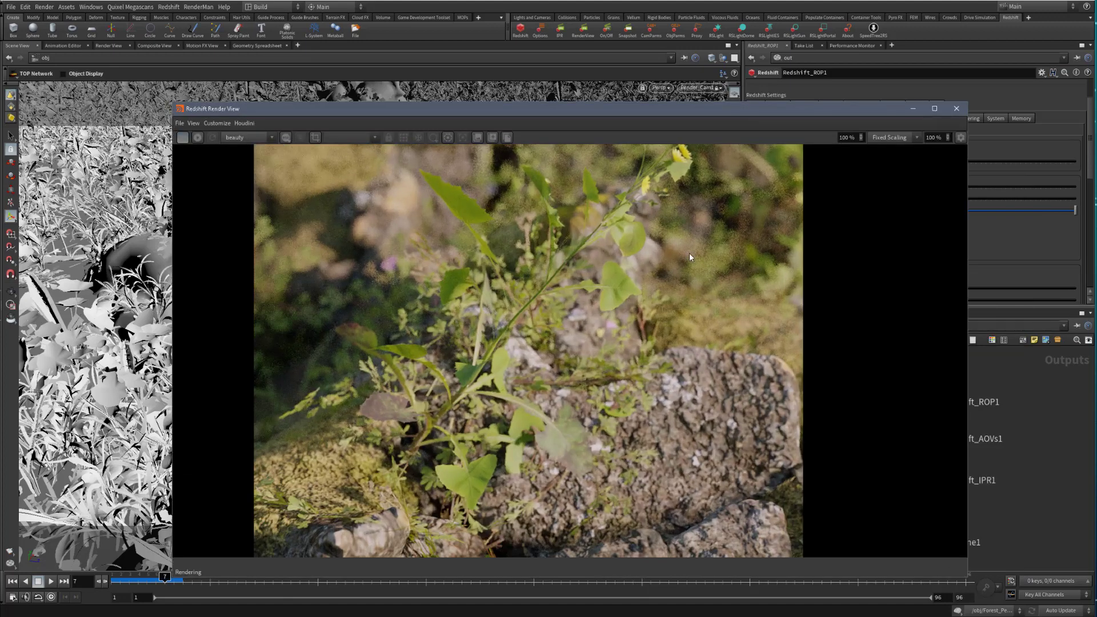
scroll(685, 242, "up", 5)
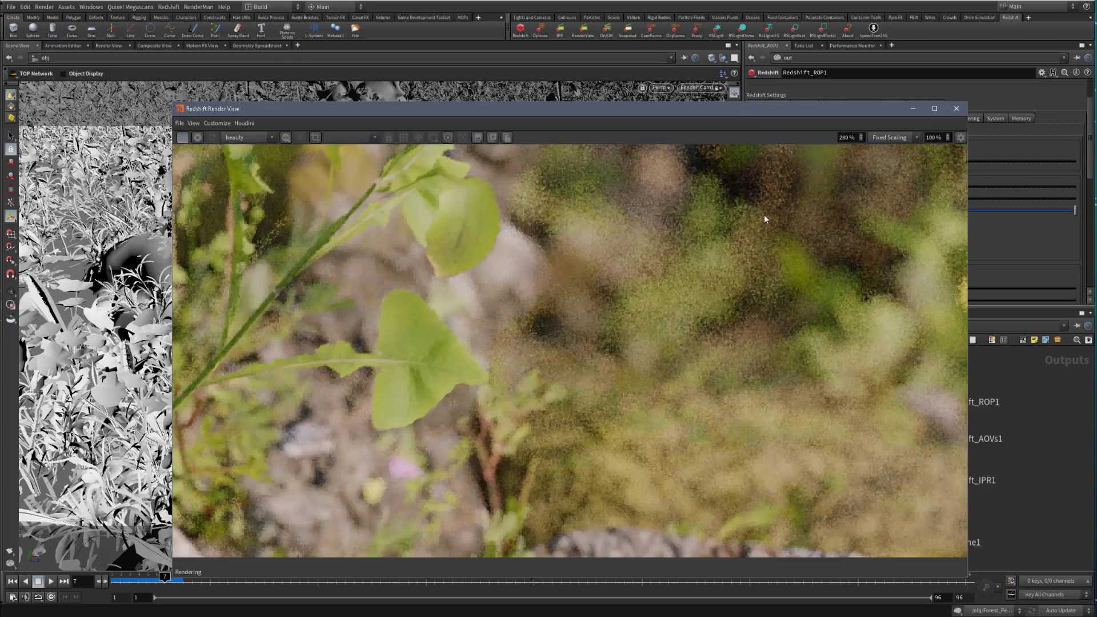
middle_click_drag(764, 215, 584, 340)
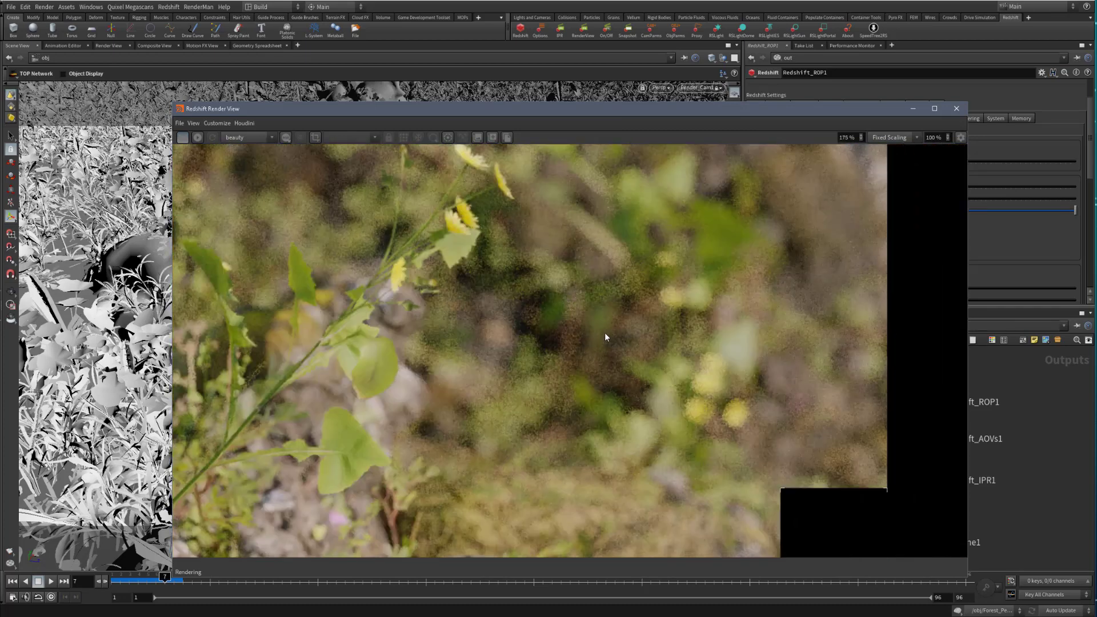
- Inspect the render's noise up close until it finishes, then close the Render View
scroll(574, 296, "down", 8)
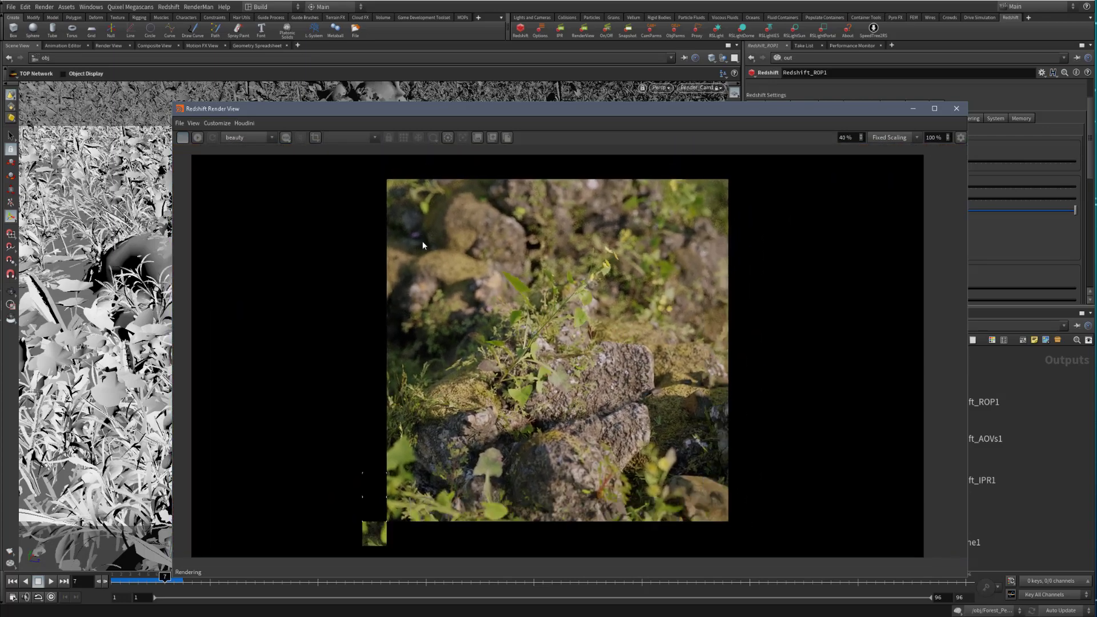
scroll(423, 245, "up", 3)
scroll(488, 279, "up", 6)
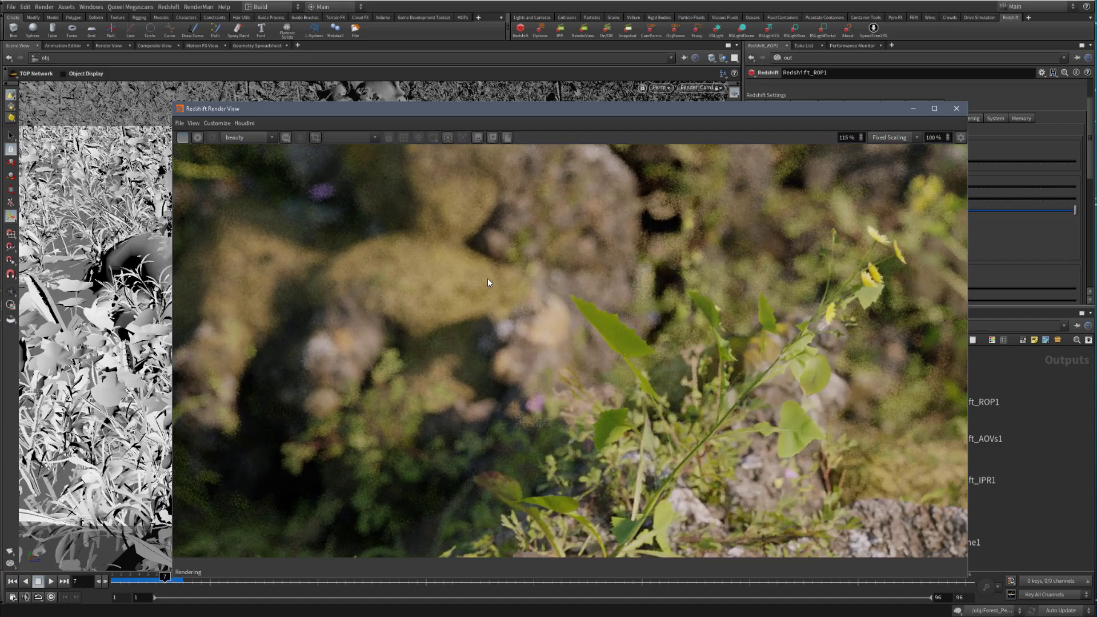
scroll(488, 280, "down", 3)
left_click_drag(660, 118, 544, 68)
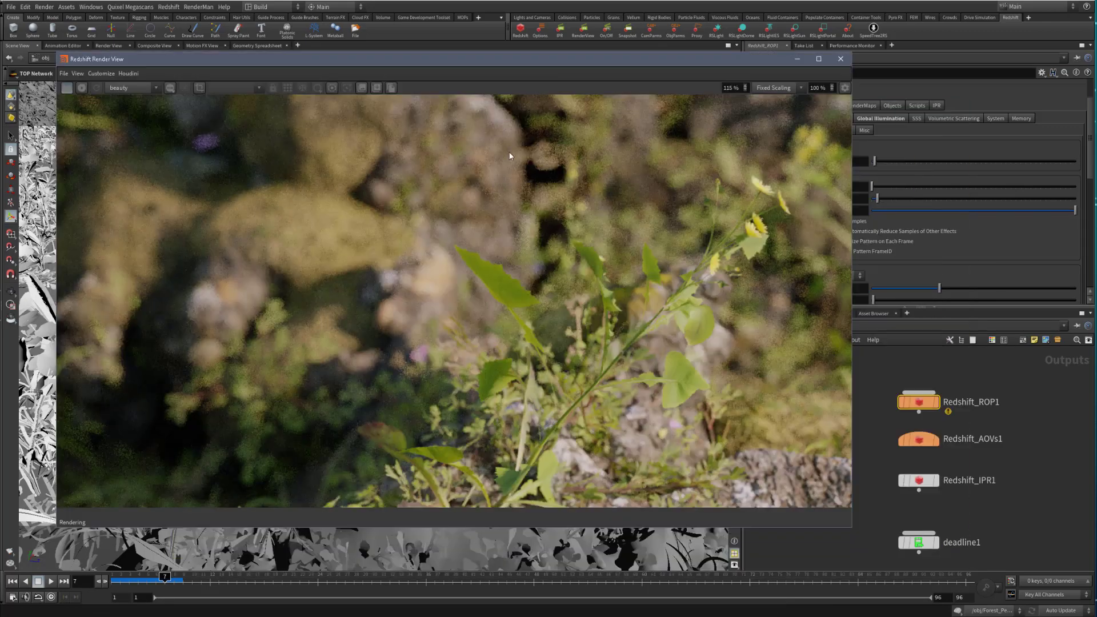
scroll(433, 268, "down", 4)
scroll(433, 267, "down", 2)
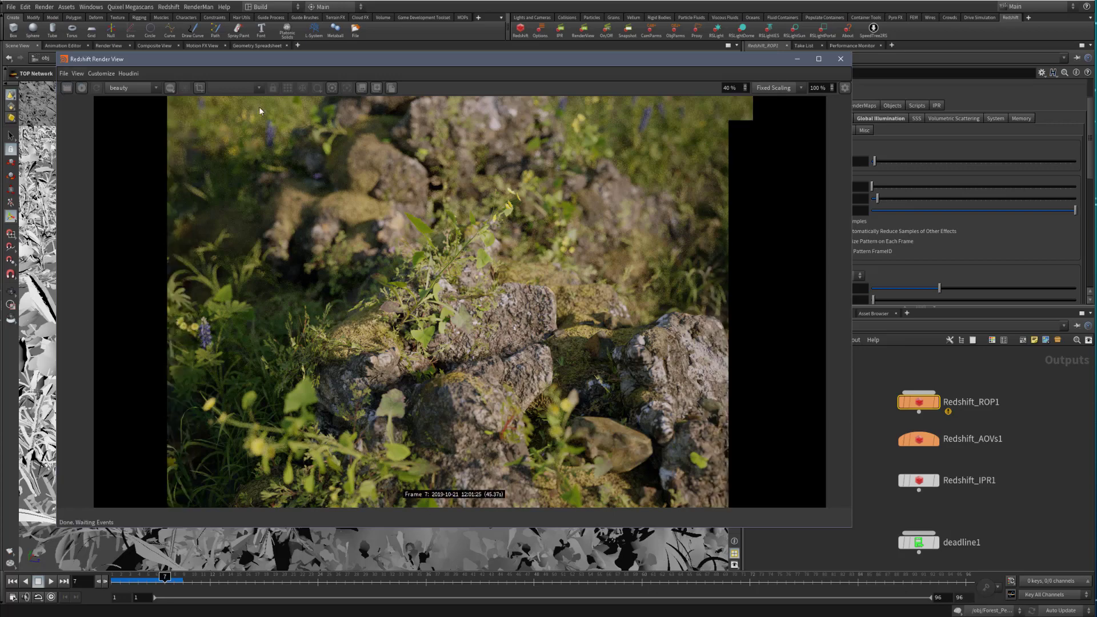
left_click(839, 60)
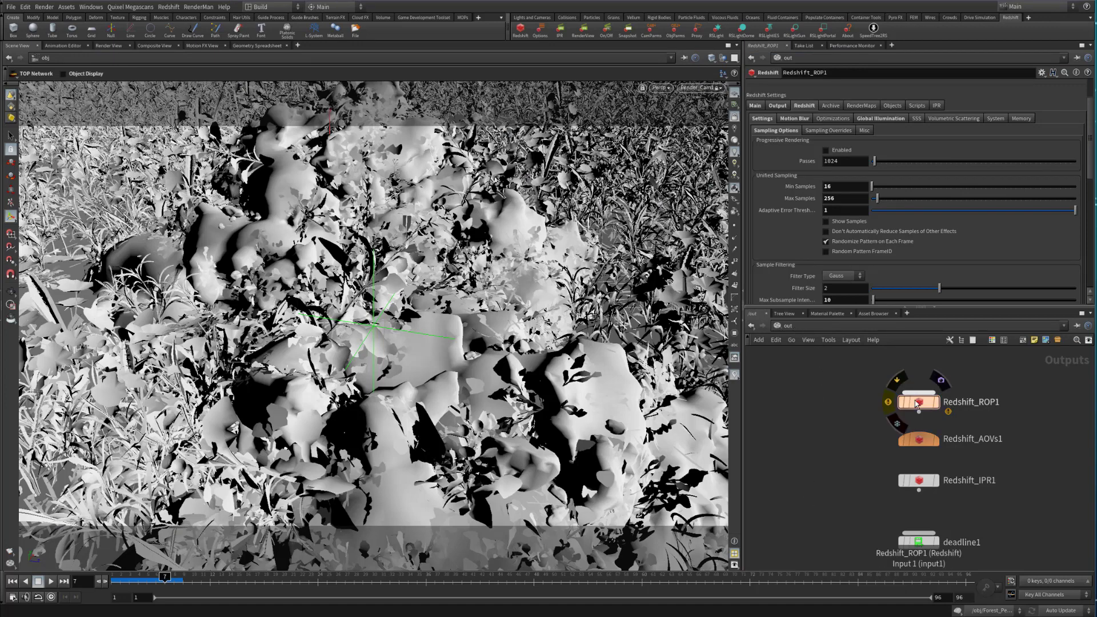
- Show Redshift_ROP1's Output > Common settings, writing to $HIP/render/$HIPNAME.Cam1.$F4.exr
mouse_move(920, 405)
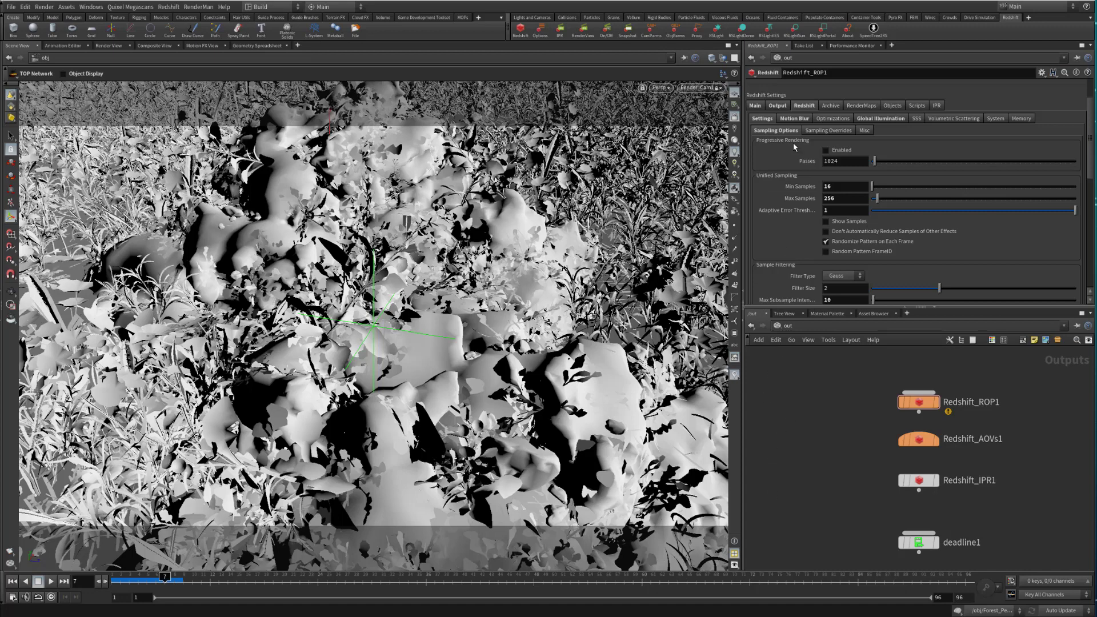
left_click(777, 105)
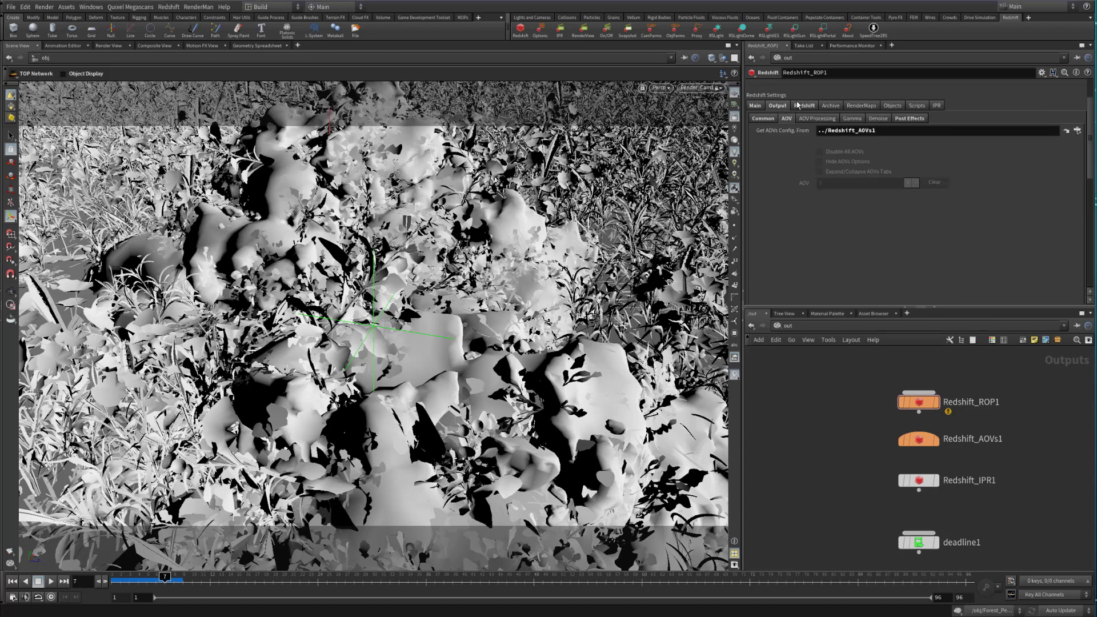
left_click(769, 118)
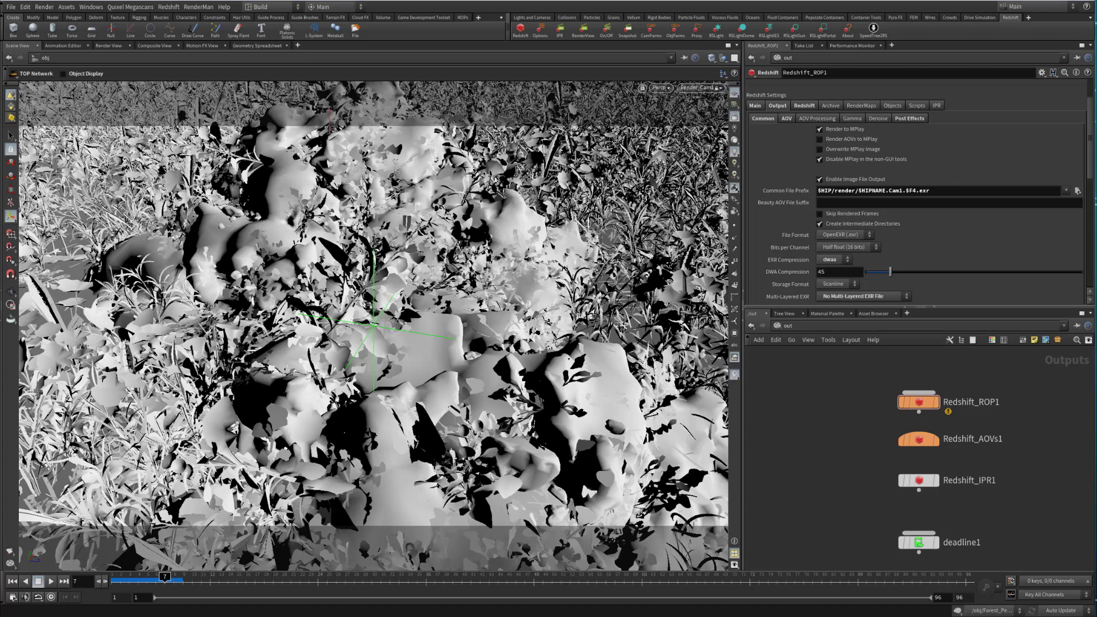
- Check in File Explorer that the project's render folder is still empty
key("alt+Tab")
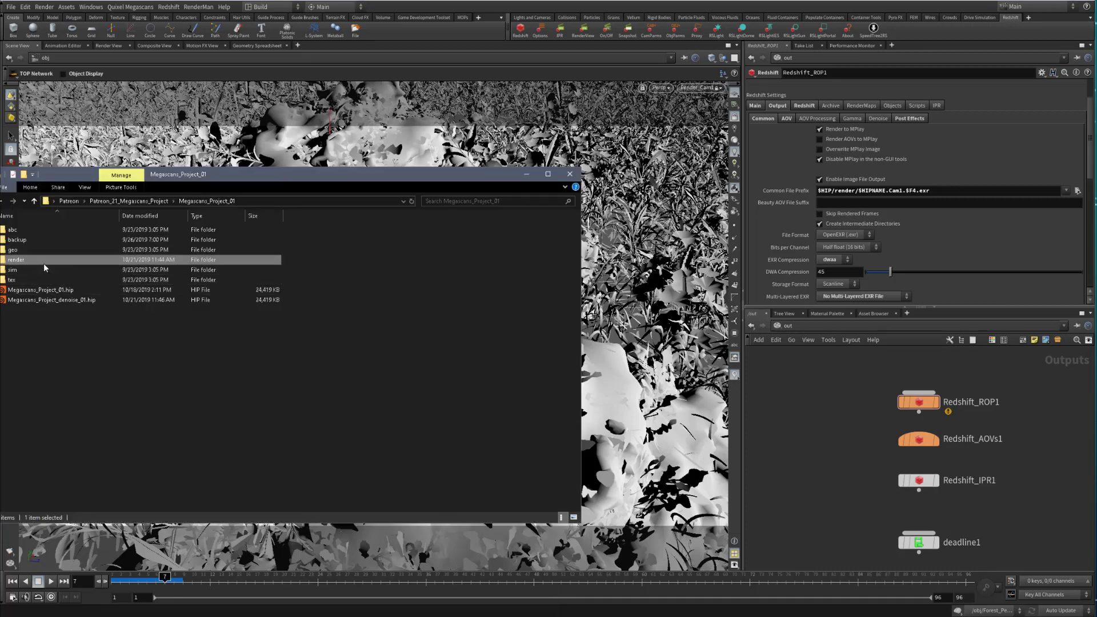
double_click(45, 263)
left_click_drag(464, 242, 46, 447)
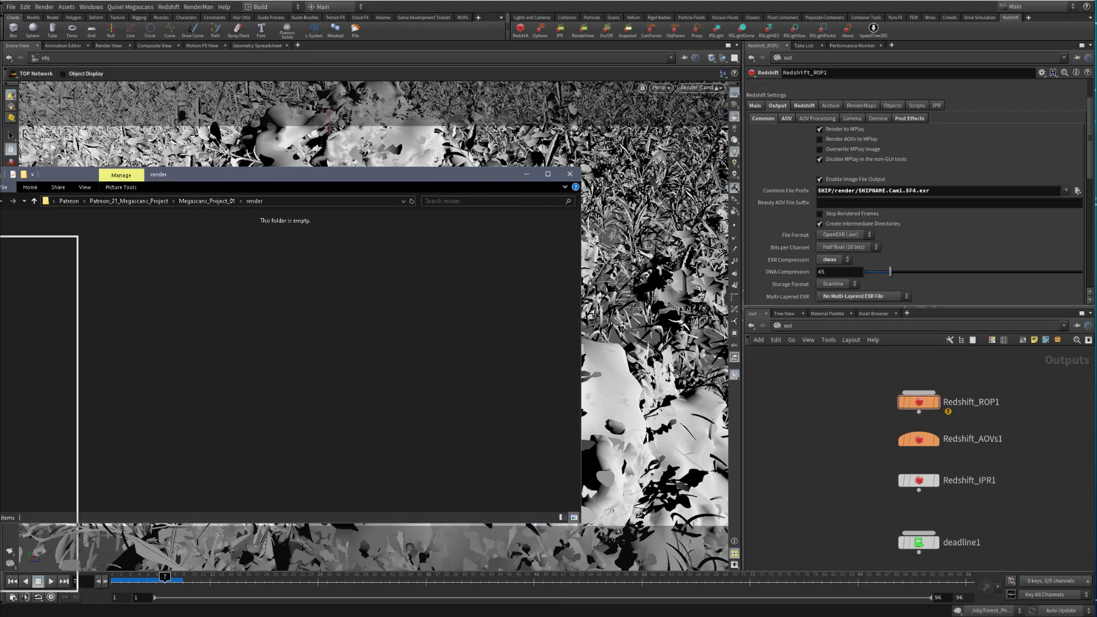
key("alt+Tab")
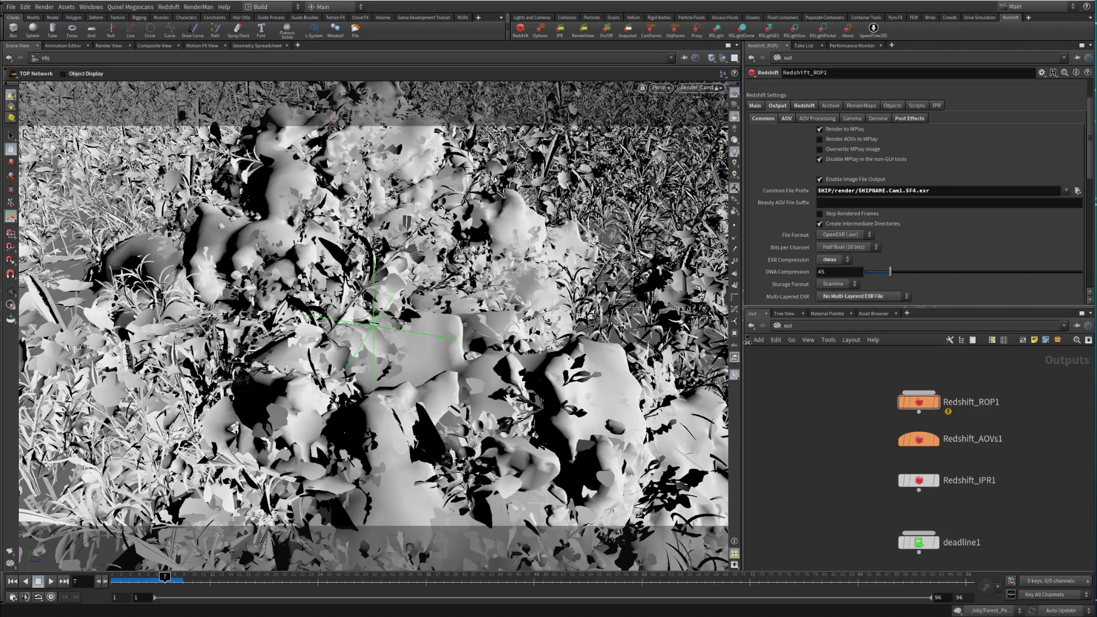
- Navigate into /obj/topnet1 and select the dmnk_denoise_batch1 node
left_click(800, 327)
left_click(815, 368)
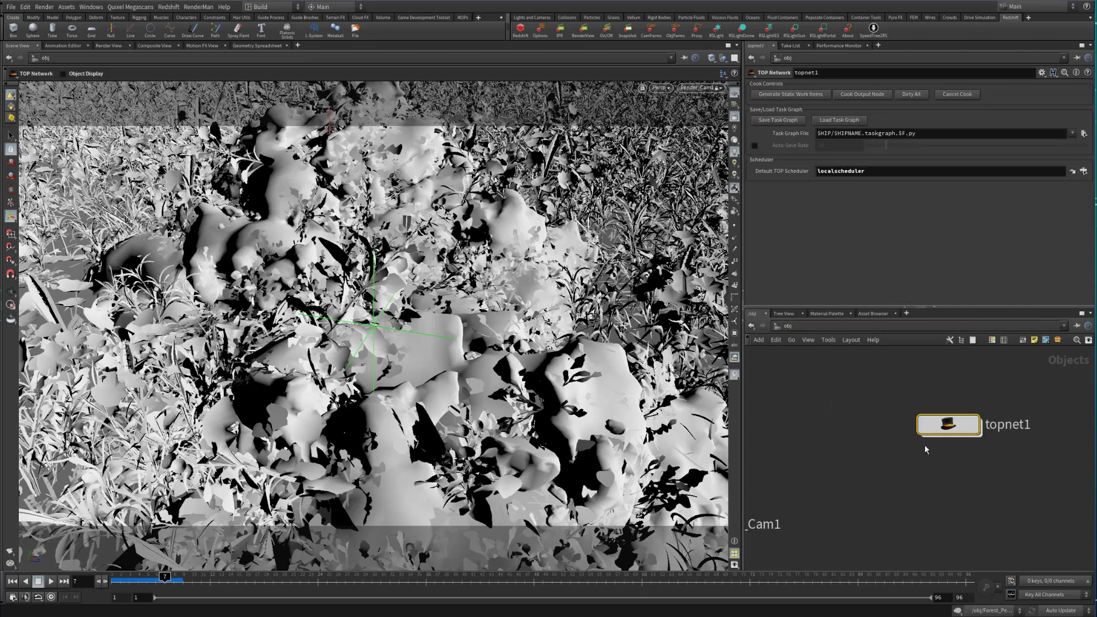
double_click(930, 424)
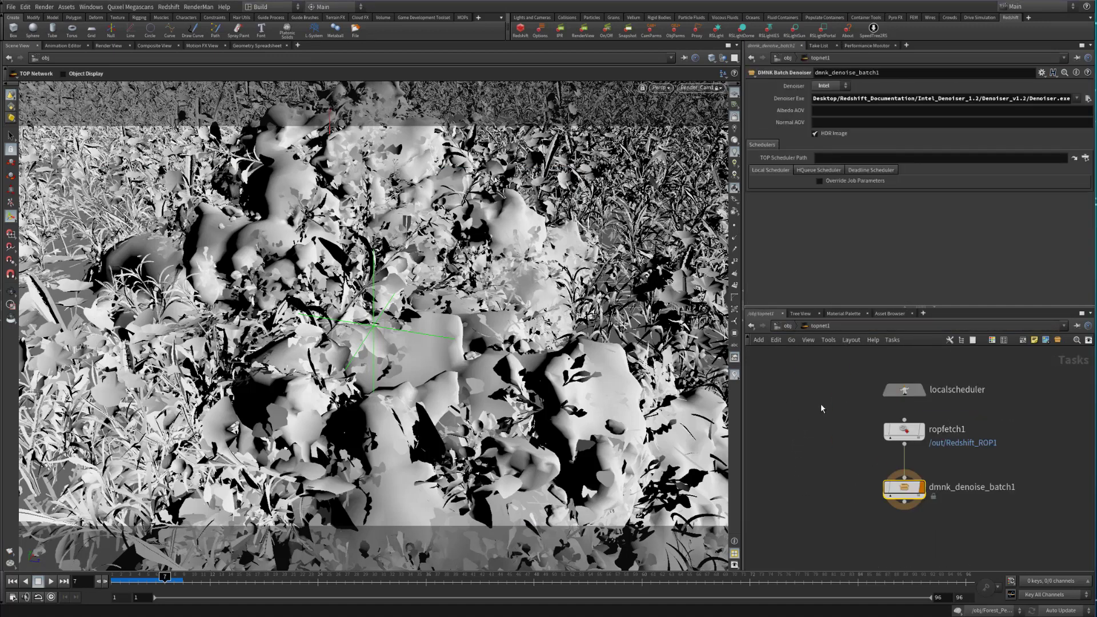
left_click_drag(831, 417, 976, 512)
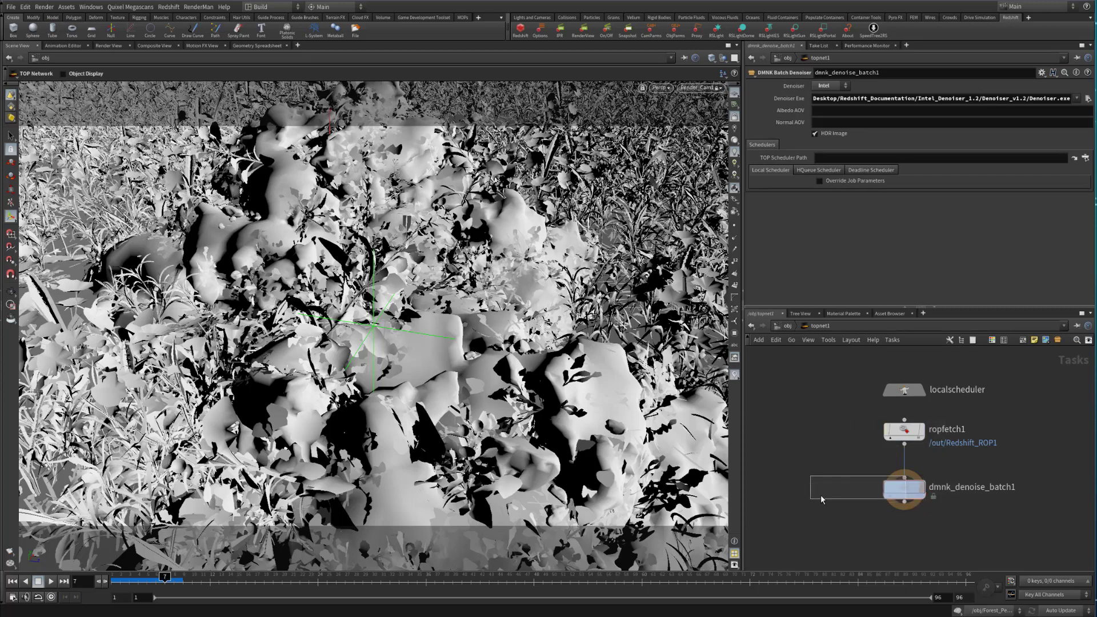
- Set the denoiser's Albedo AOV to albedo and Normal AOV to normals
left_click(826, 109)
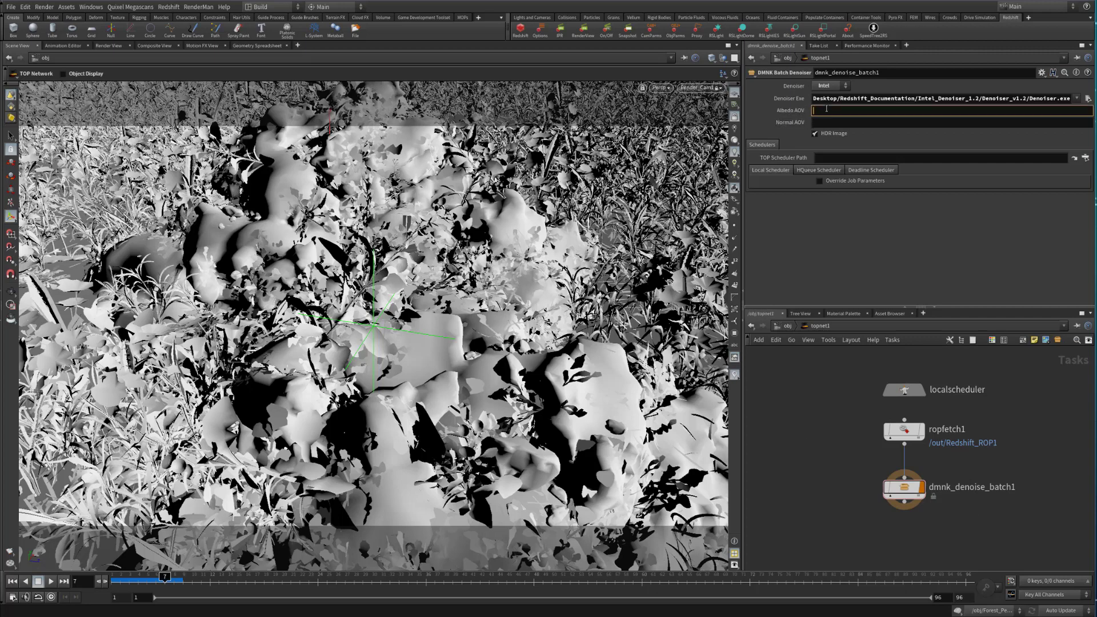
type("albedo")
key("Return")
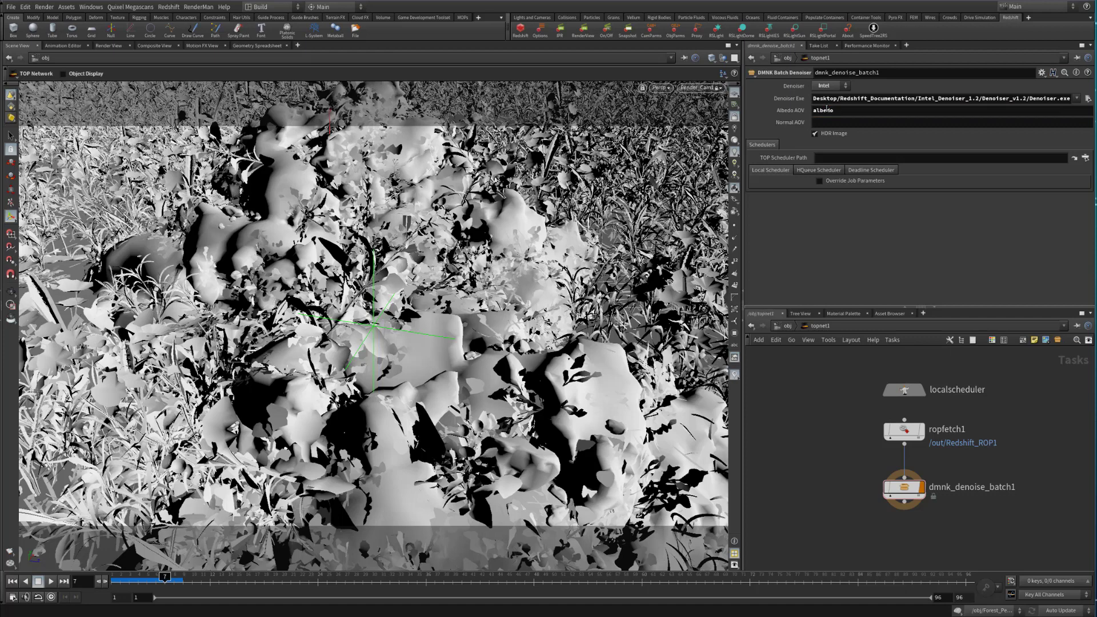
left_click(832, 122)
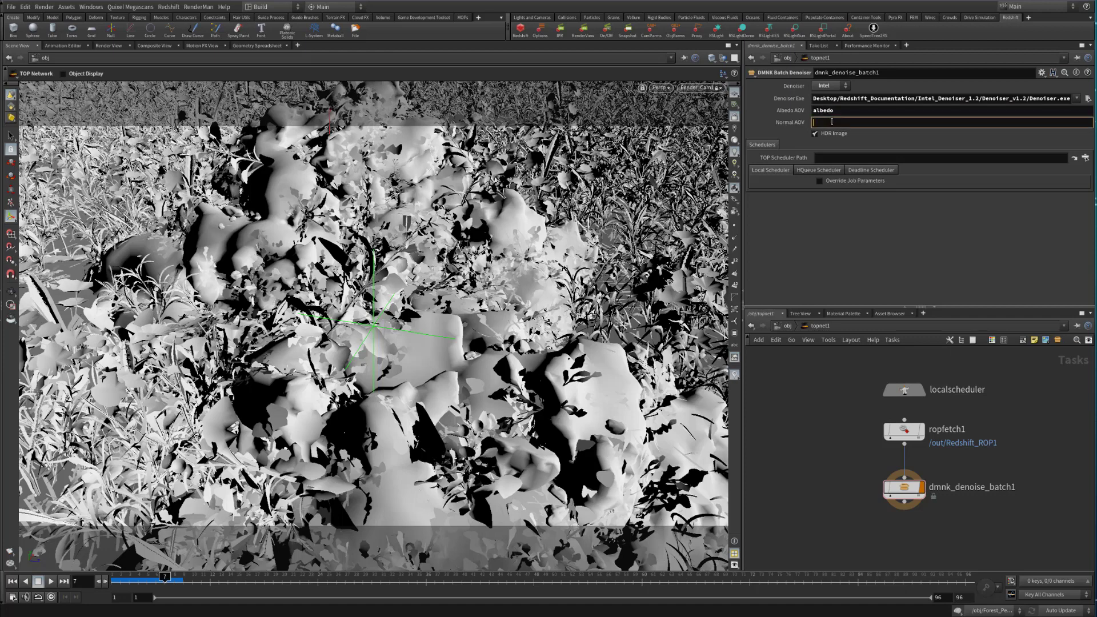
type("normals")
key("Return")
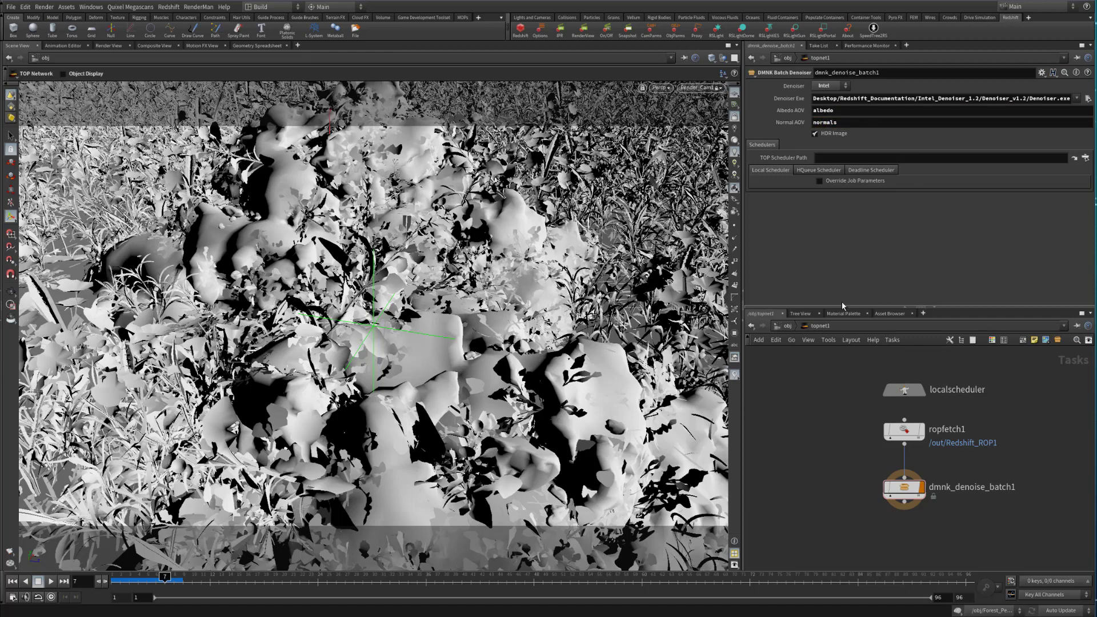
- Bookmark the TOP network on key 1, check Redshift_AOVs1 in /out, then jump back
key("ctrl+1")
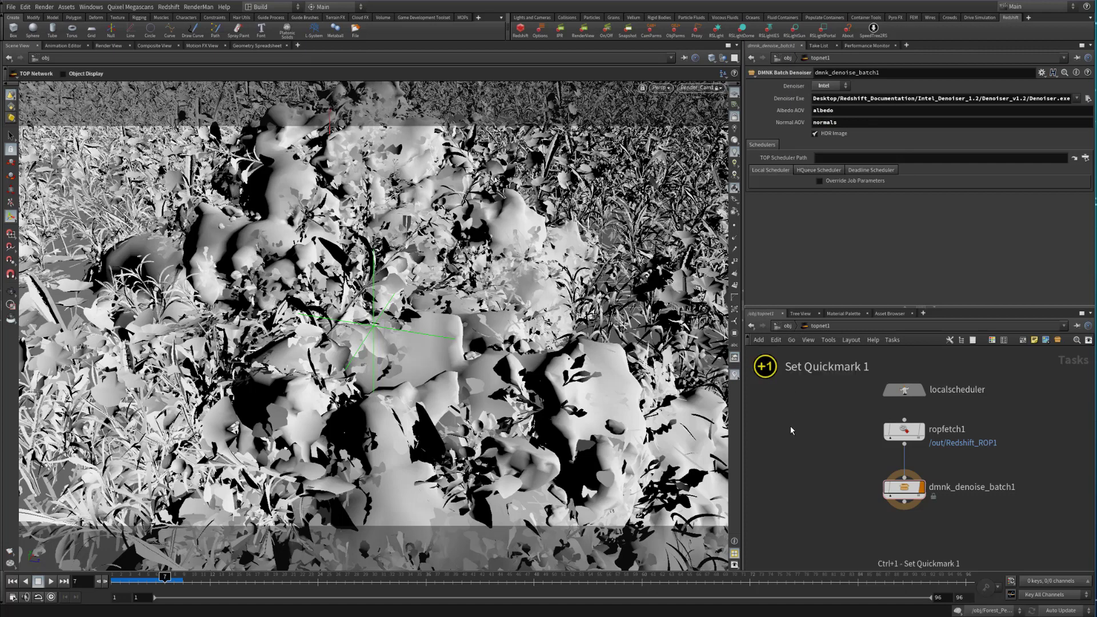
left_click(787, 326)
left_click(794, 327)
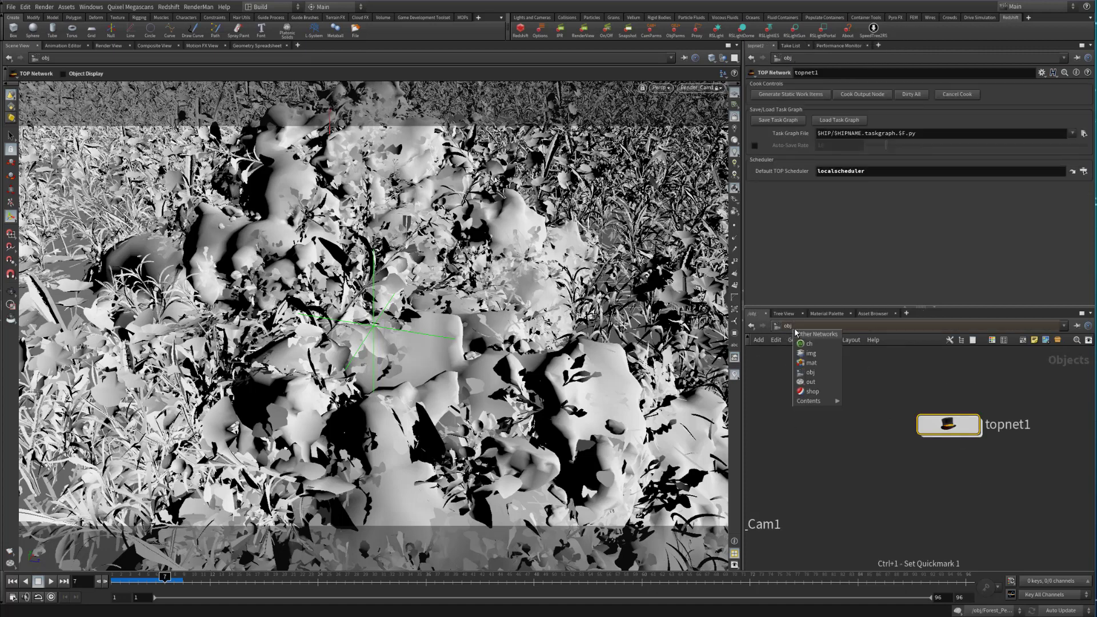
left_click(811, 382)
left_click(918, 439)
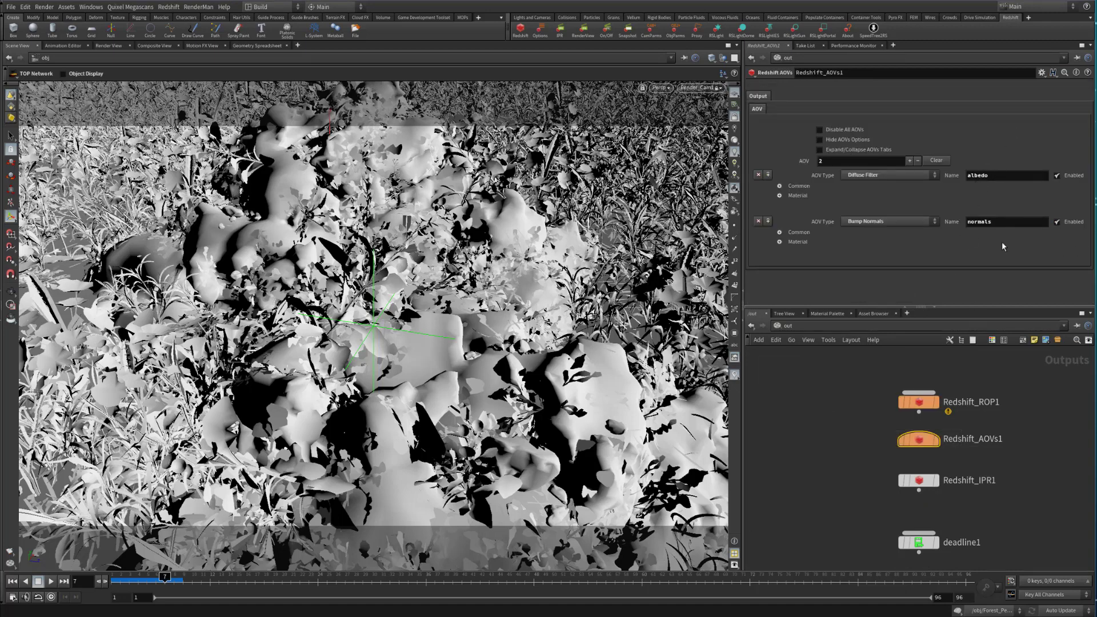
key("1")
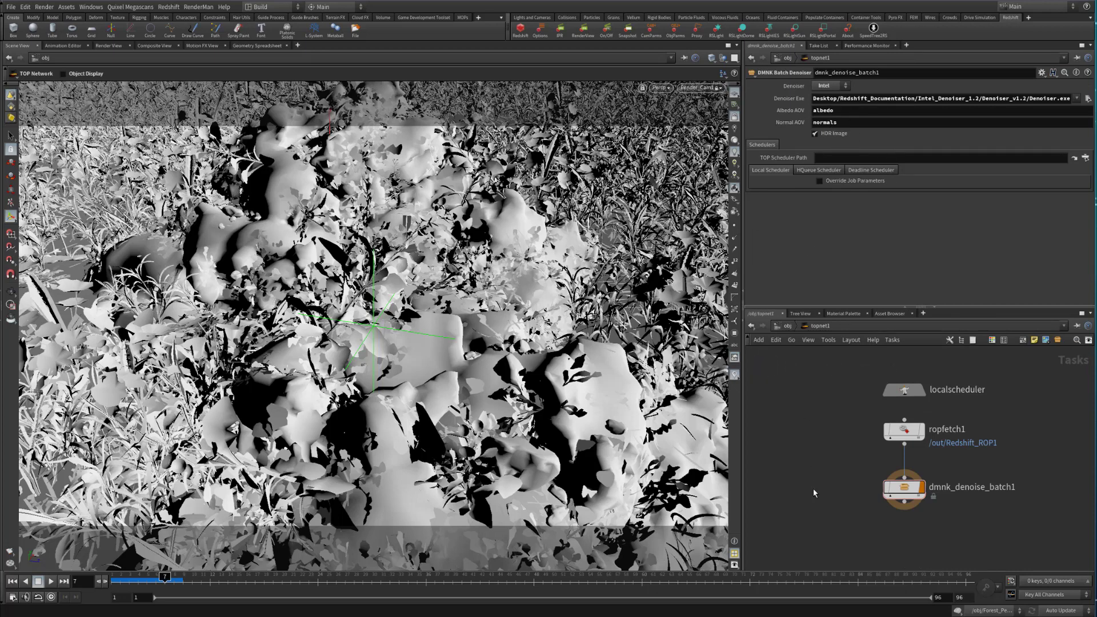
- Cook dmnk_denoise_batch1 via Cook Selected Node, accepting the unsaved-changes prompt
left_click_drag(830, 469, 1002, 523)
right_click(904, 487)
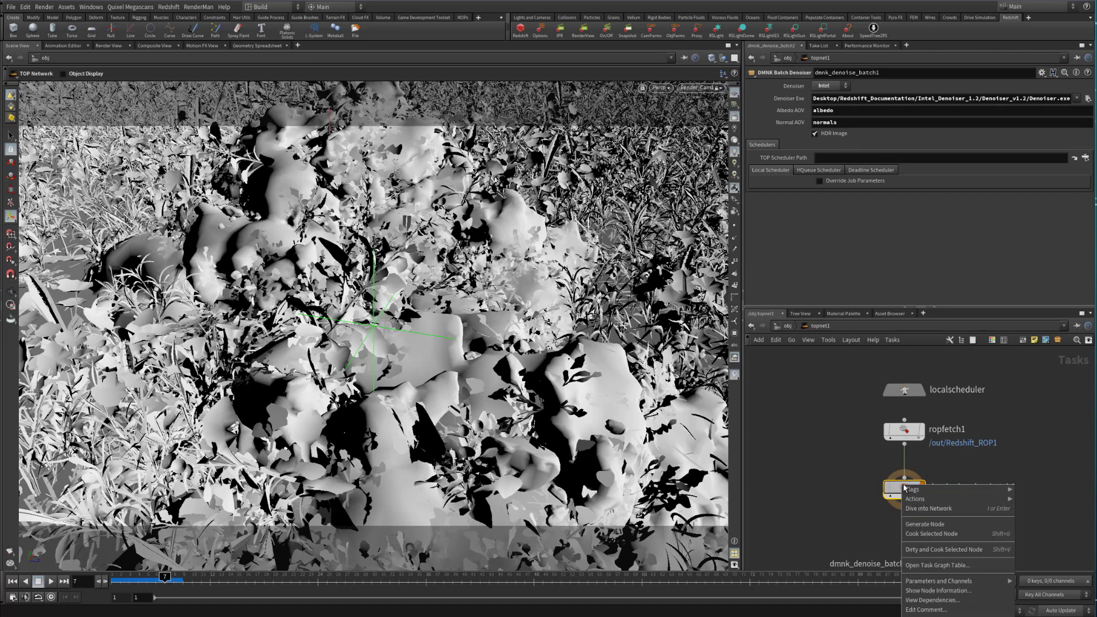
left_click(937, 535)
left_click_drag(932, 504, 690, 397)
left_click(764, 463)
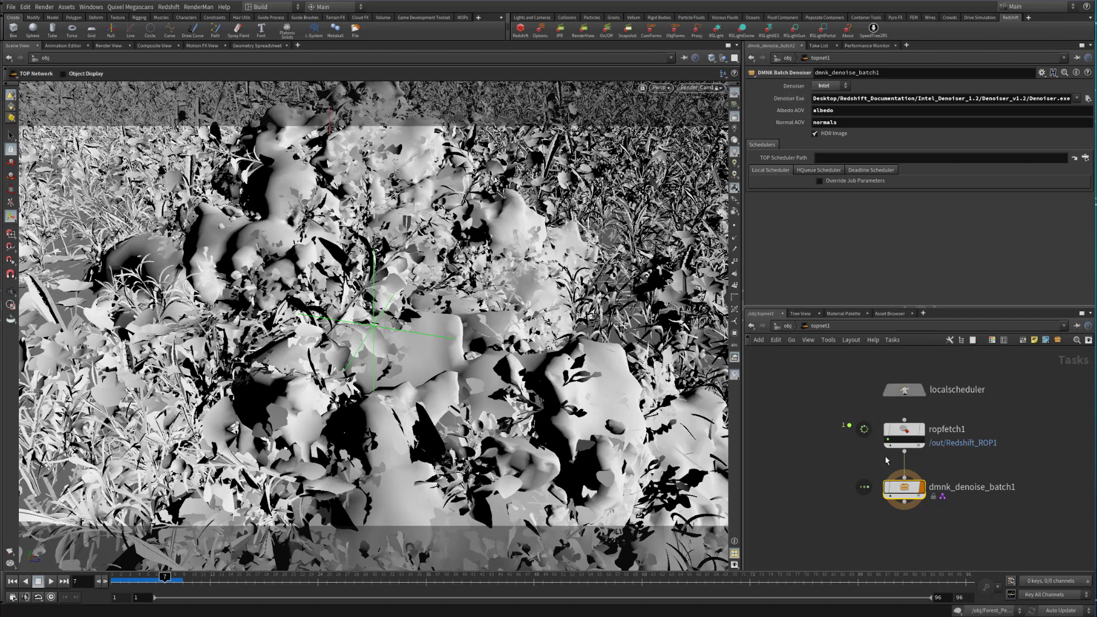
- Zoom and pan the TOP view, then bring the render folder window into view
mouse_move(901, 438)
scroll(903, 439, "up", 3)
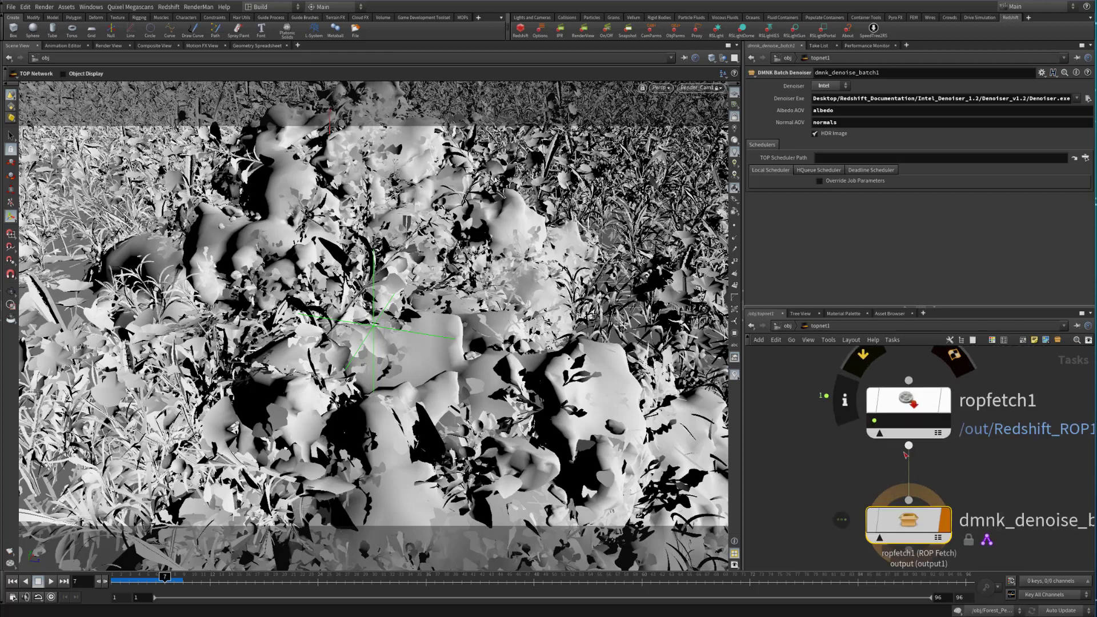
middle_click_drag(881, 508, 843, 477)
middle_click_drag(886, 445, 885, 405)
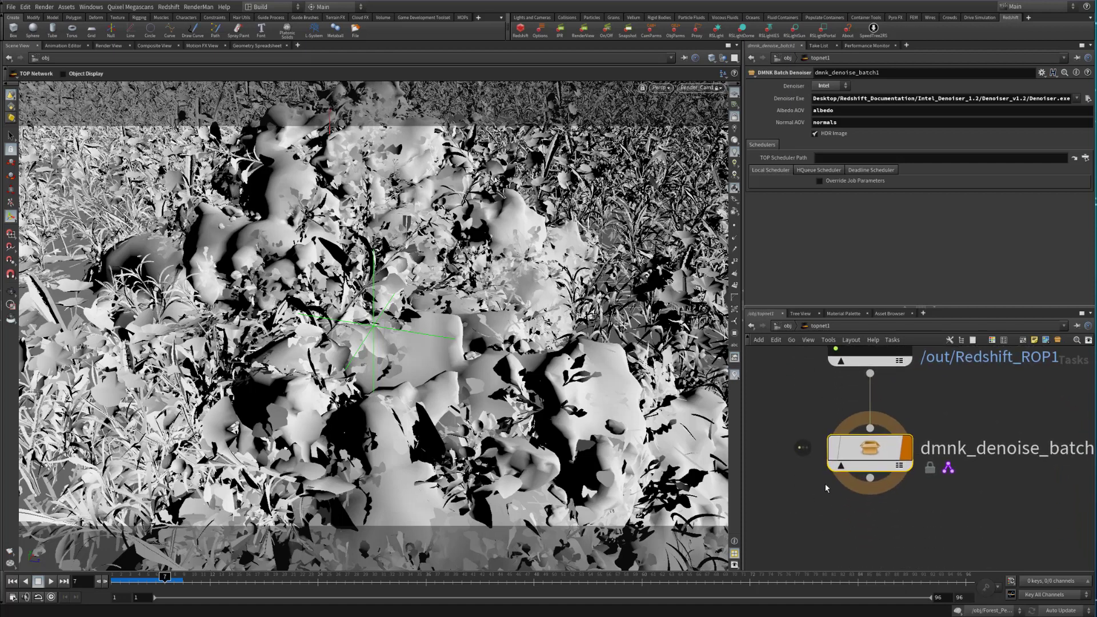
scroll(917, 502, "down", 3)
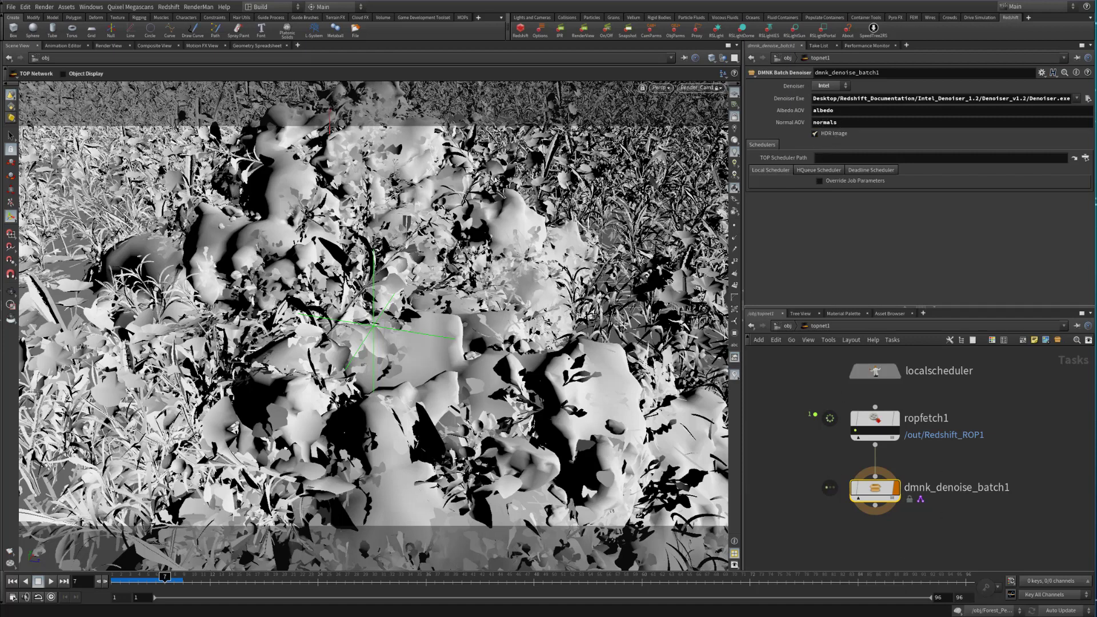
left_click_drag(343, 1, 361, 208)
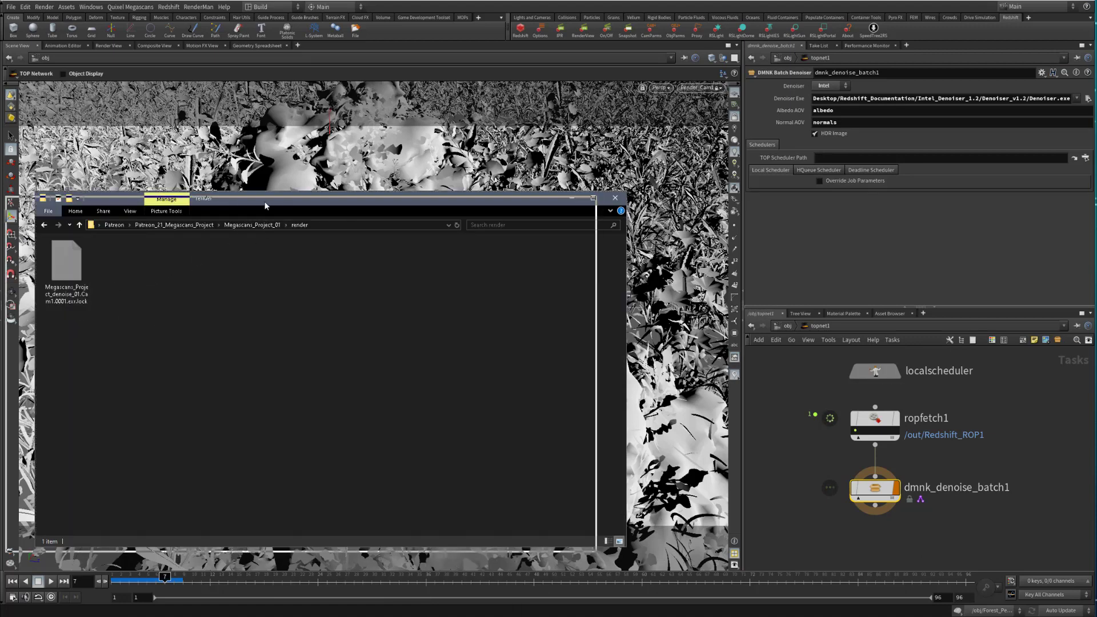
- Position the render folder window and check the albedo, normals and beauty EXR file sizes
left_click_drag(294, 199, 266, 204)
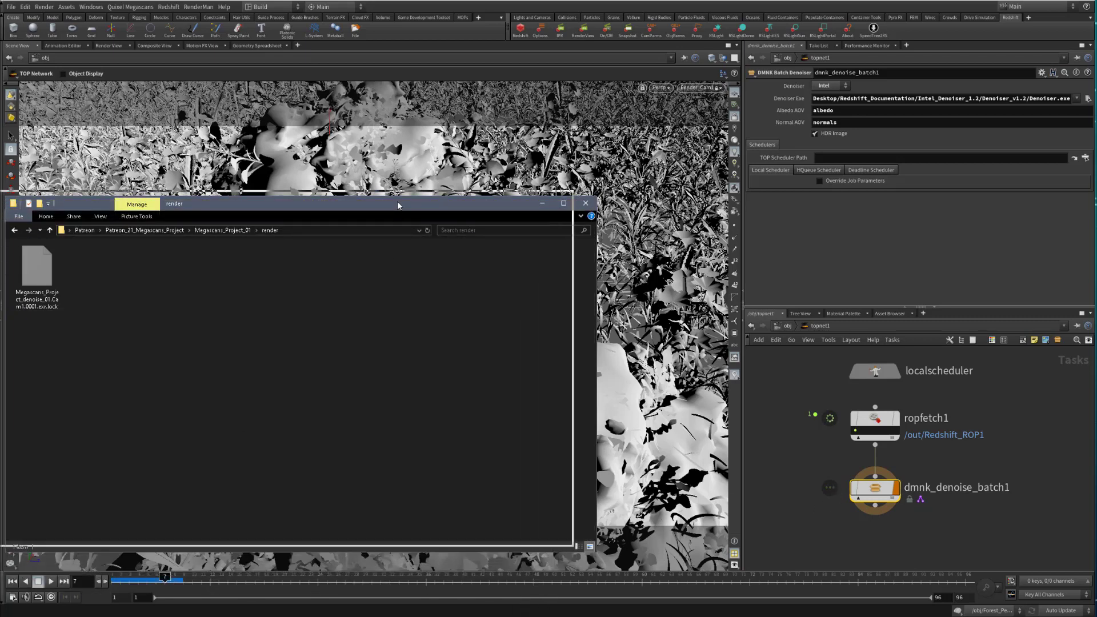
left_click_drag(391, 216, 361, 218)
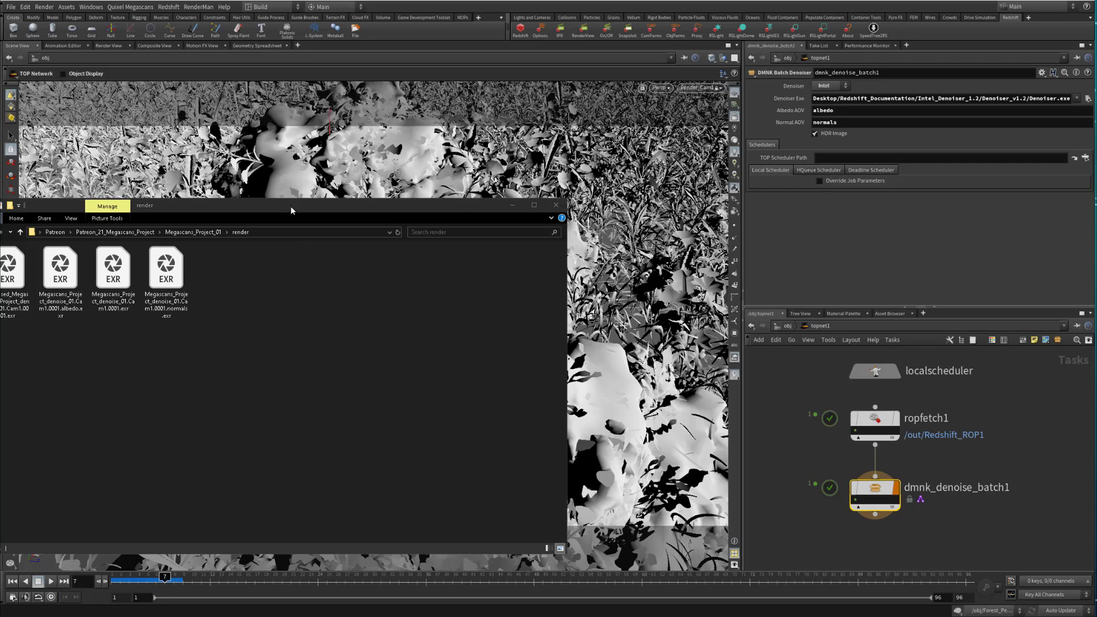
left_click_drag(290, 206, 365, 217)
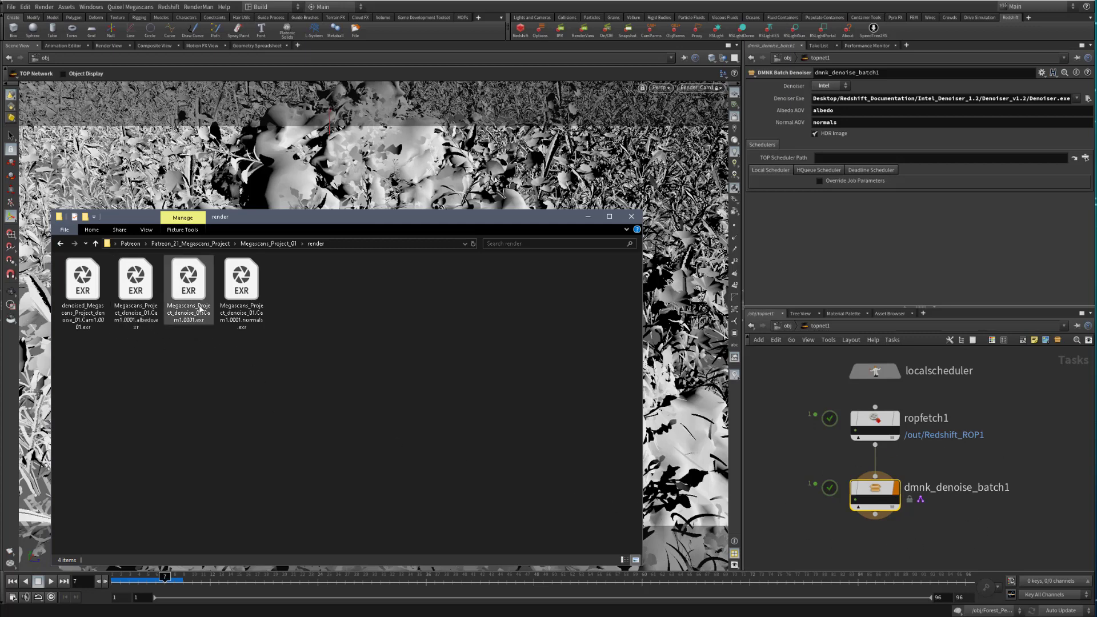
left_click(140, 329)
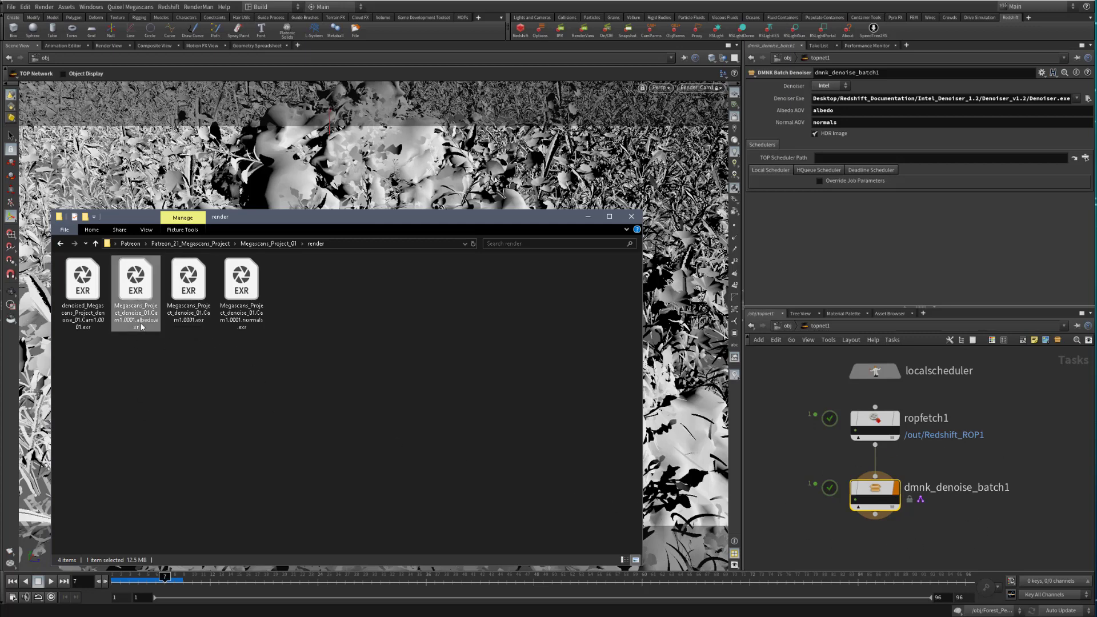
left_click(242, 327)
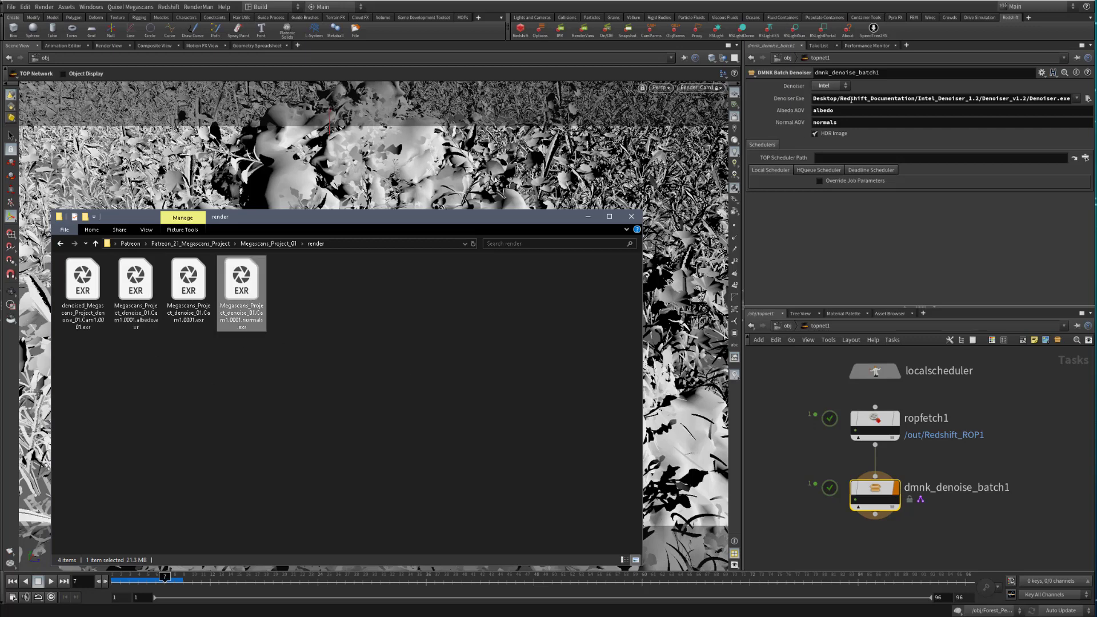
left_click(184, 318)
left_click_drag(199, 380, 180, 330)
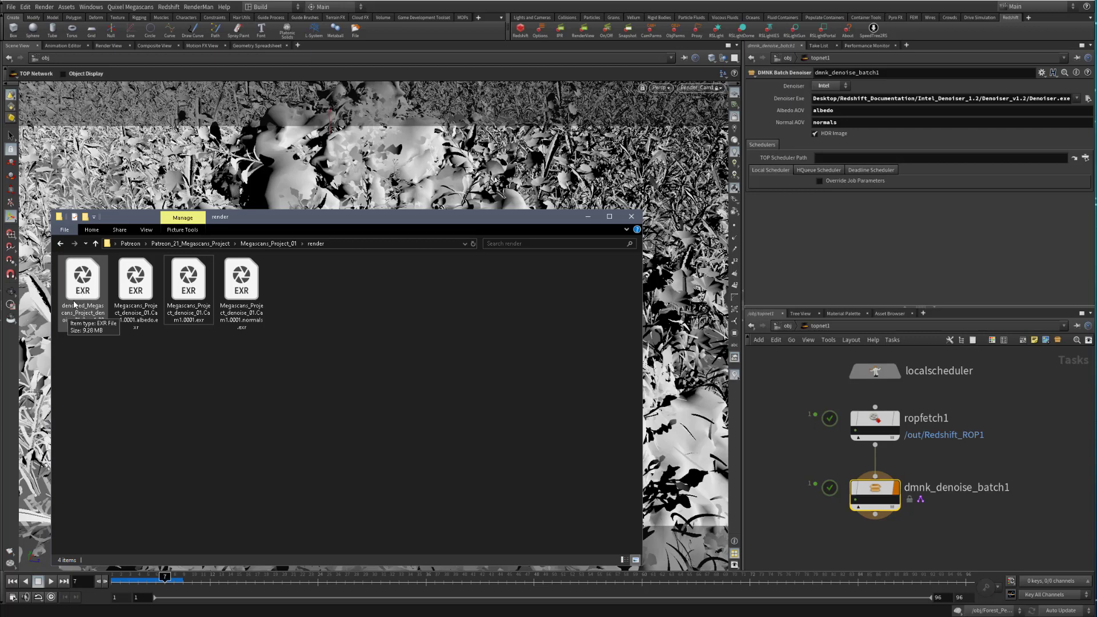
- Compare the denoised EXR's file size against the raw beauty EXR
mouse_move(839, 492)
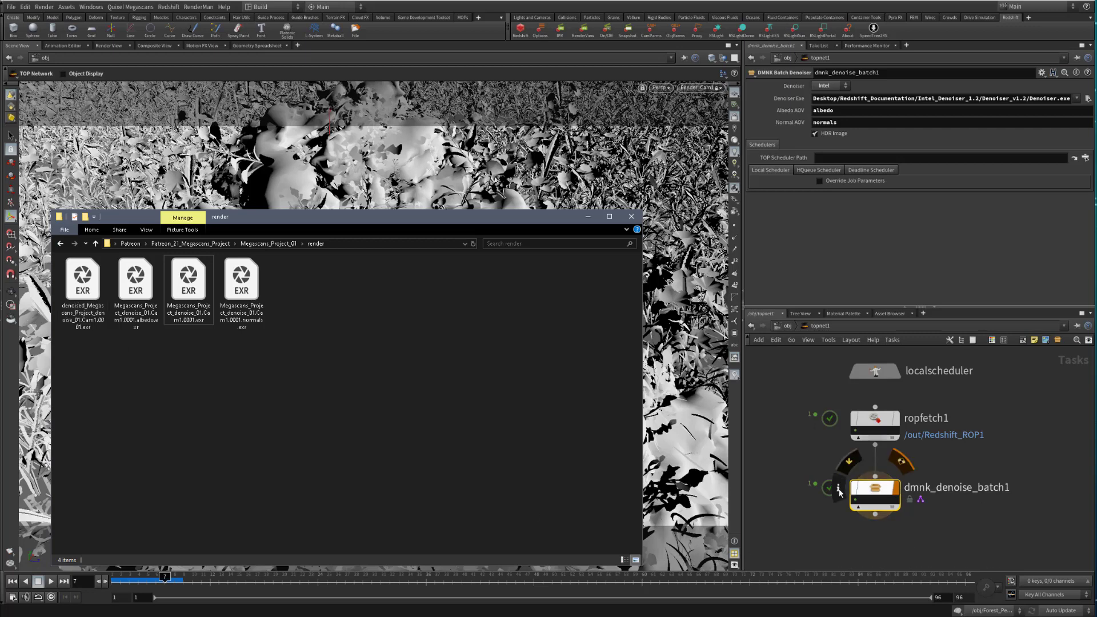
left_click(84, 313)
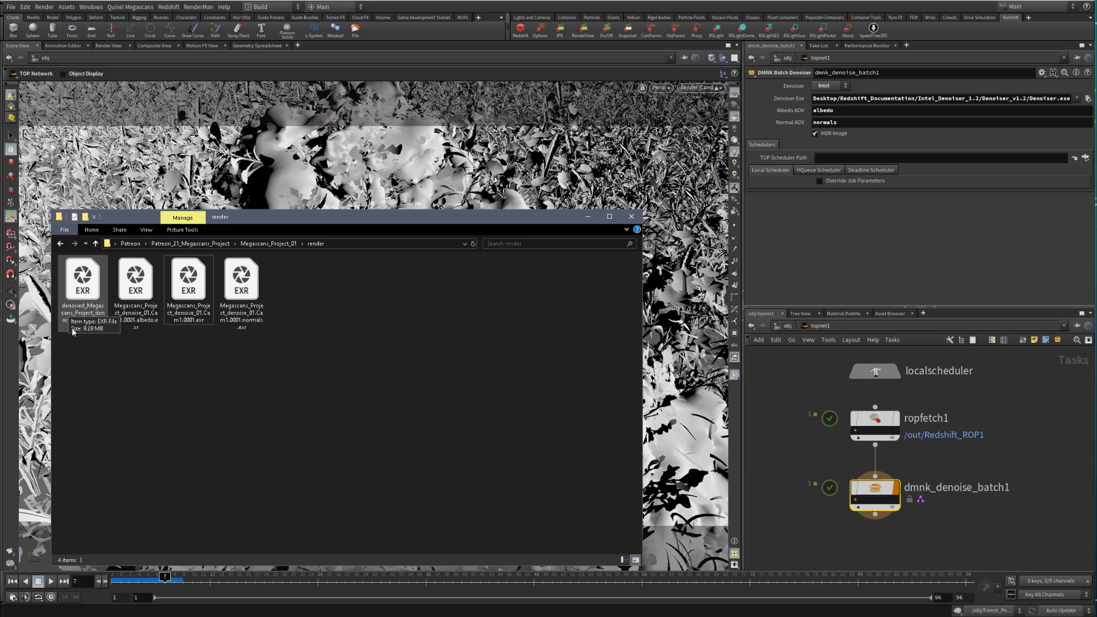
left_click(105, 312)
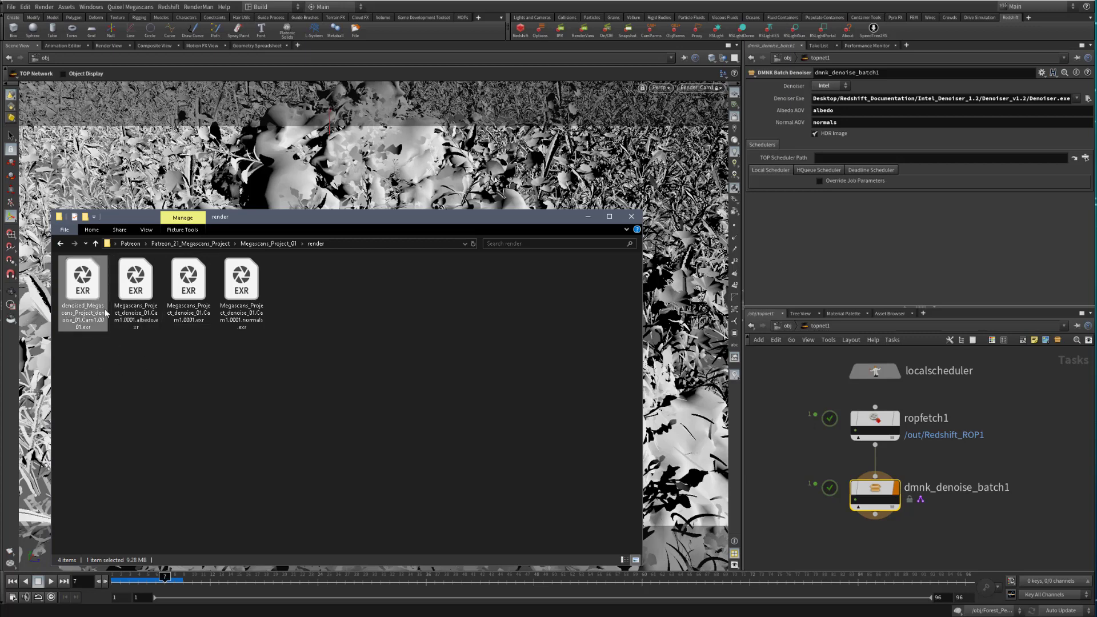
mouse_move(860, 516)
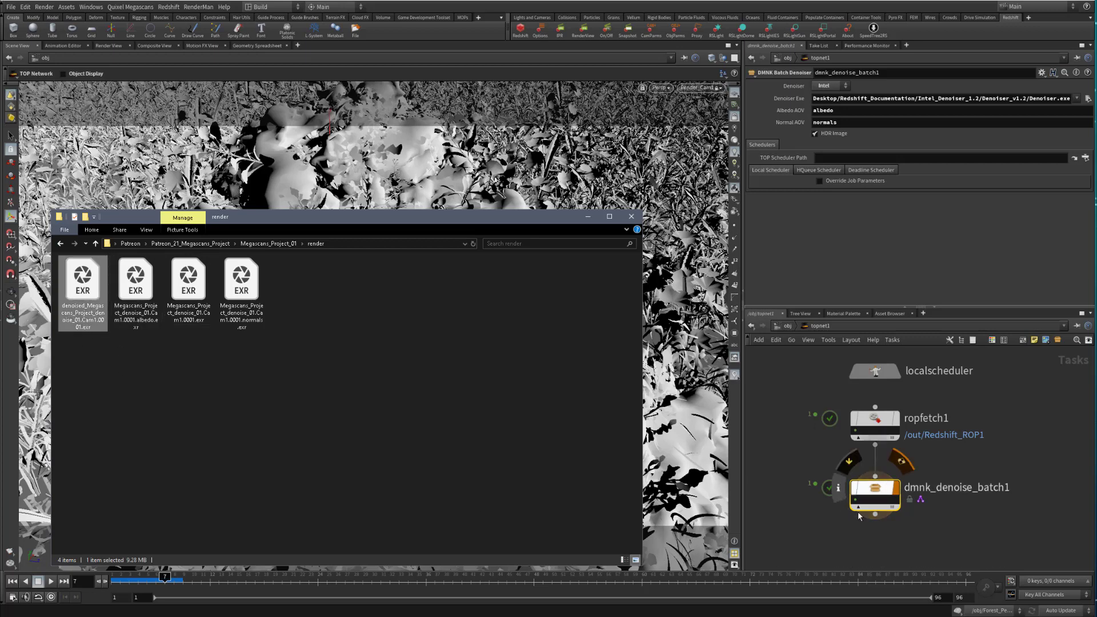
left_click(195, 292)
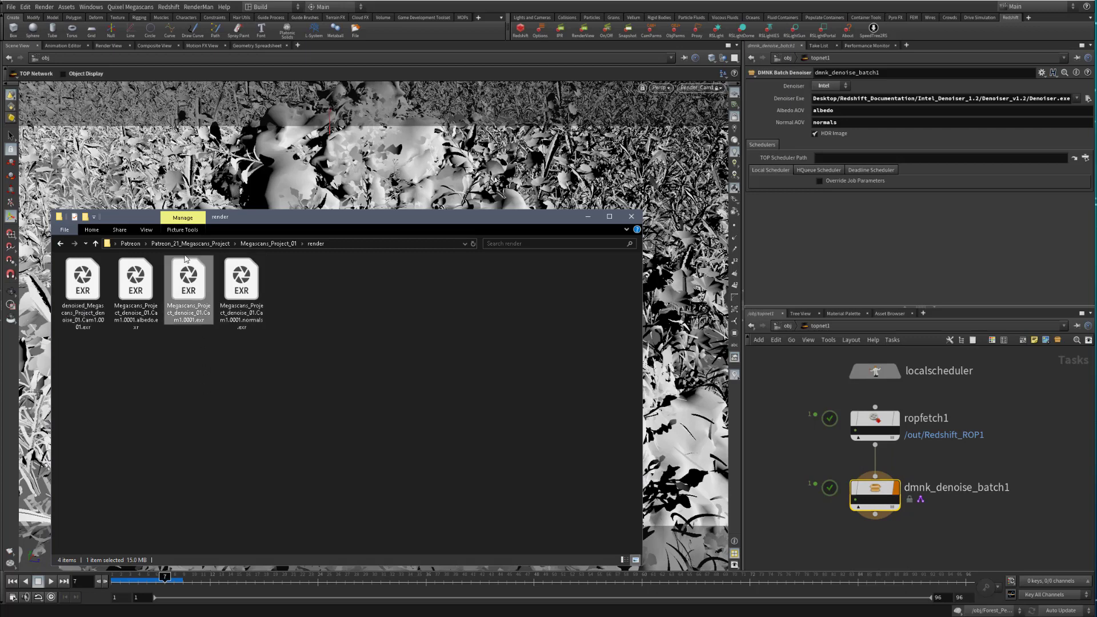
left_click(91, 283)
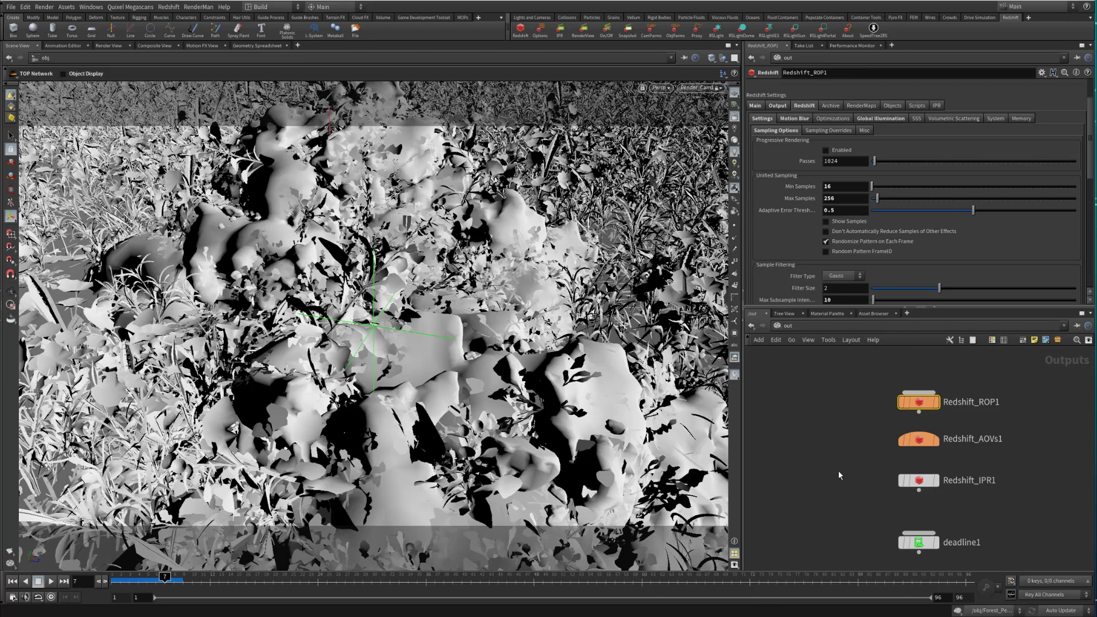
- Change Redshift_ROP1's sample Filter Type from Gauss to Box, keeping Filter Size 1
scroll(809, 273, "down", 2)
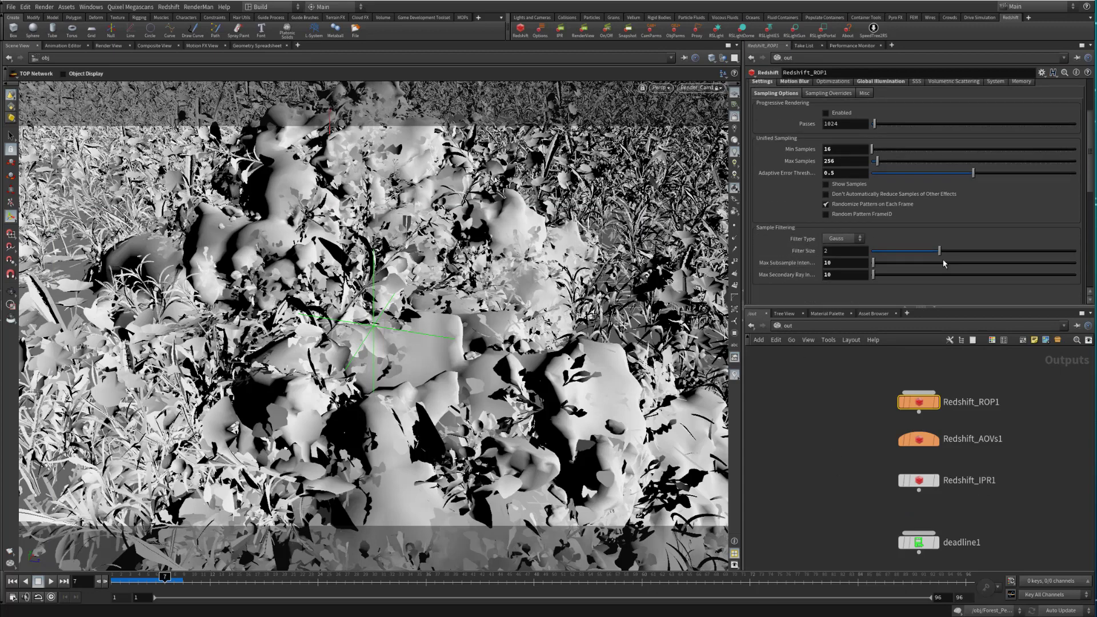
left_click(841, 239)
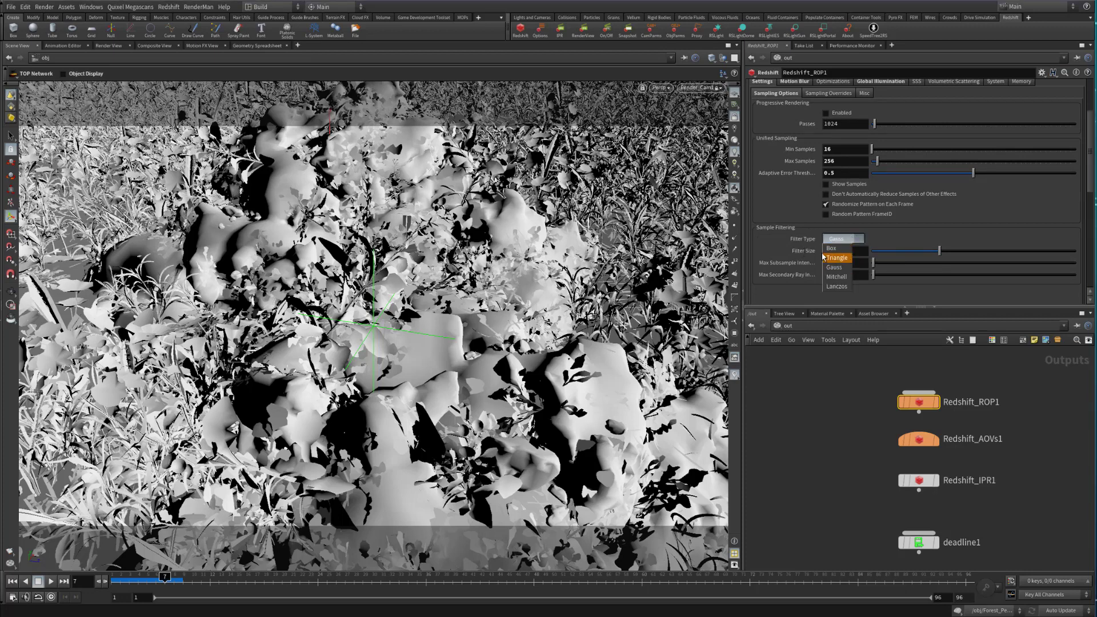
left_click(842, 240)
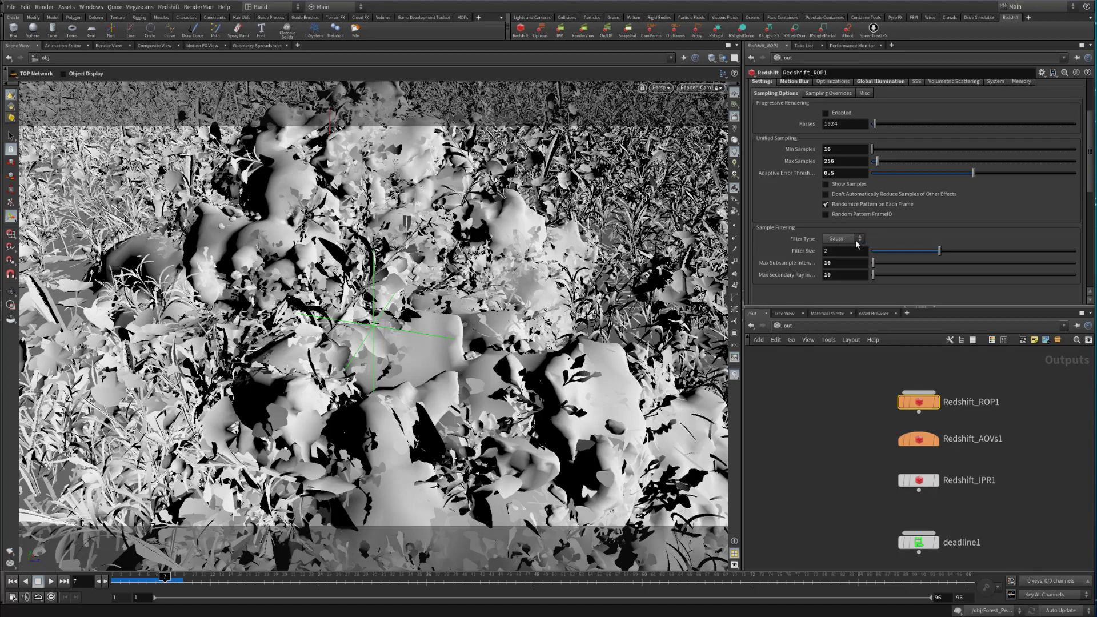
left_click(848, 245)
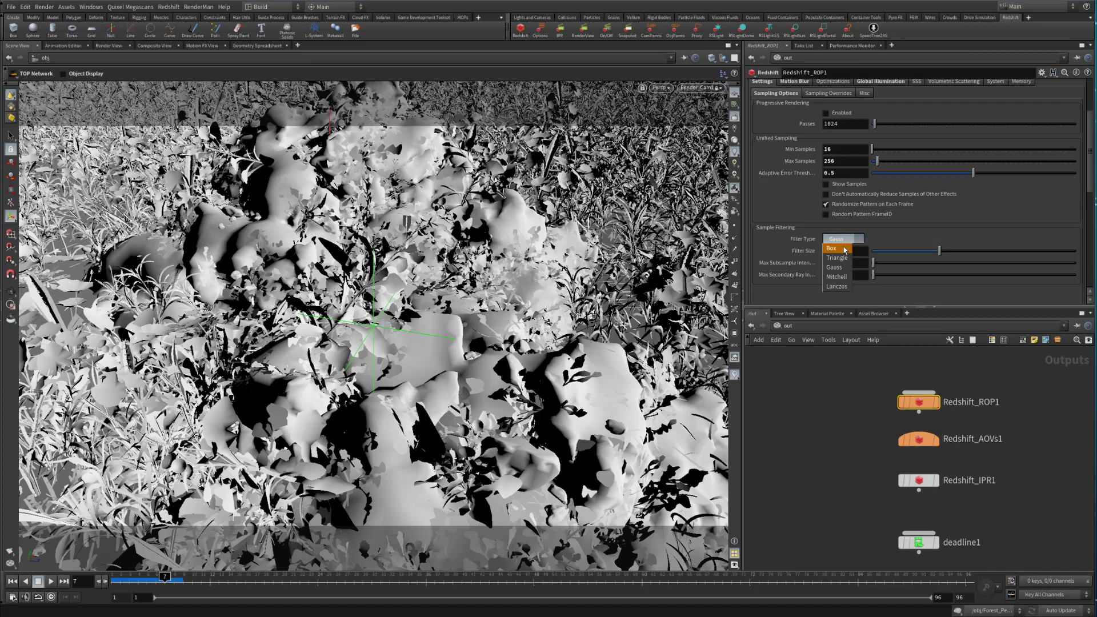
left_click(845, 249)
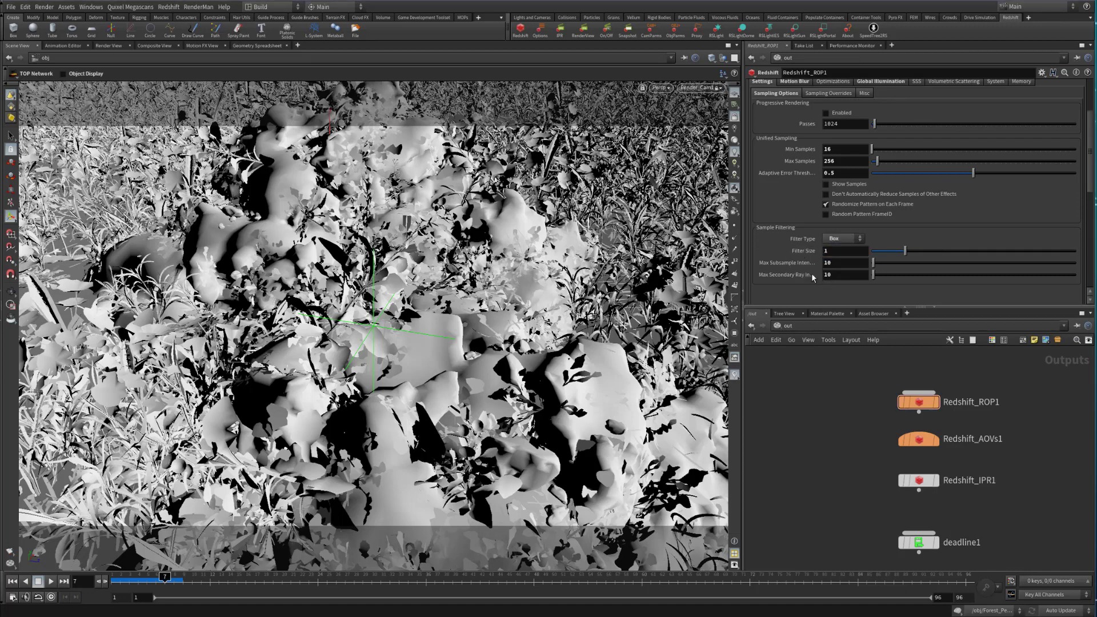
scroll(800, 269, "up", 2)
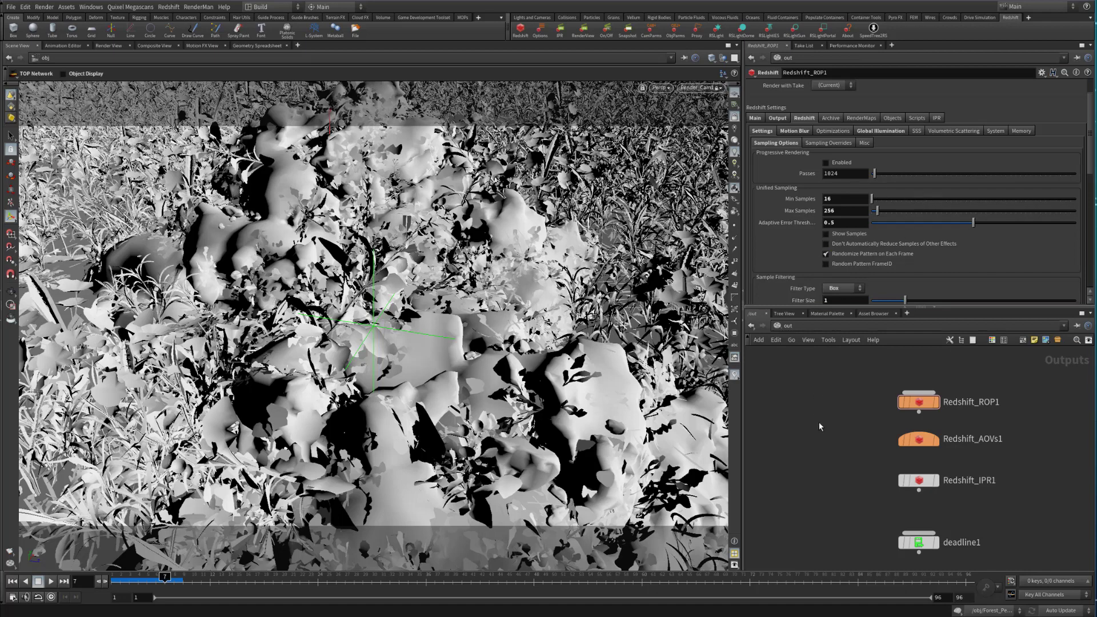
- Enter topnet1 and recook the denoise node with Shift+V, accepting the prompt
left_click(808, 327)
left_click(826, 372)
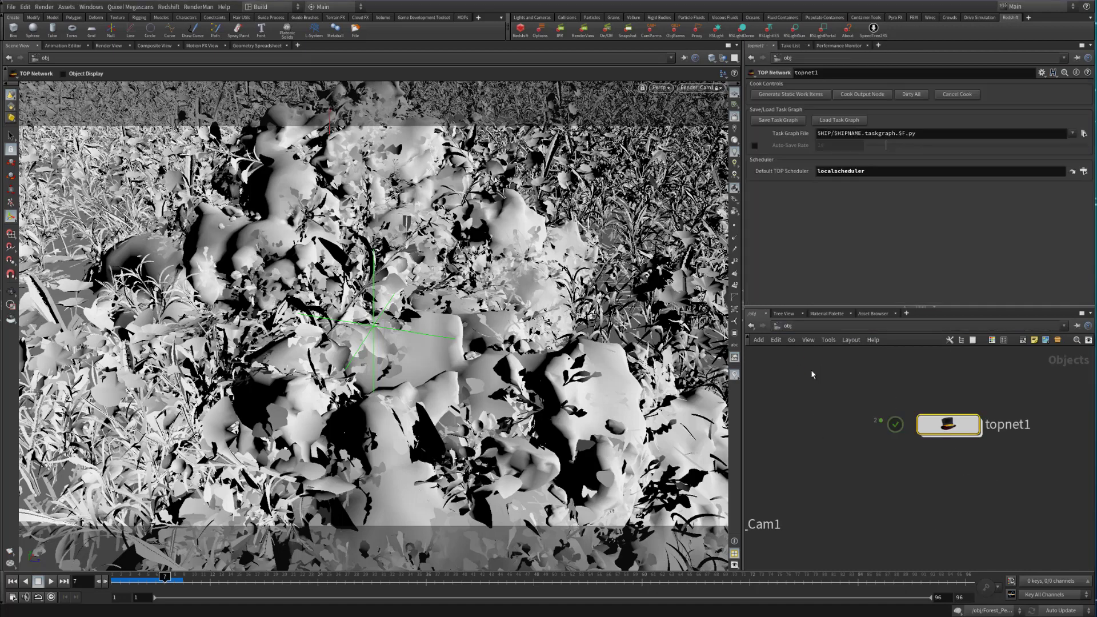
double_click(948, 424)
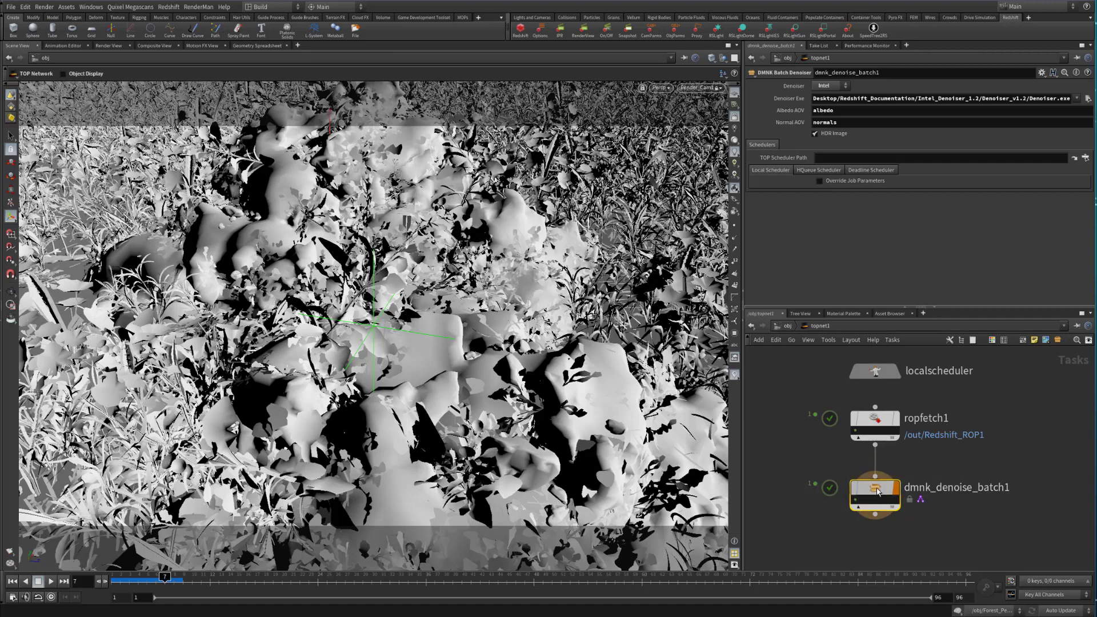
key("shift+v")
left_click(945, 521)
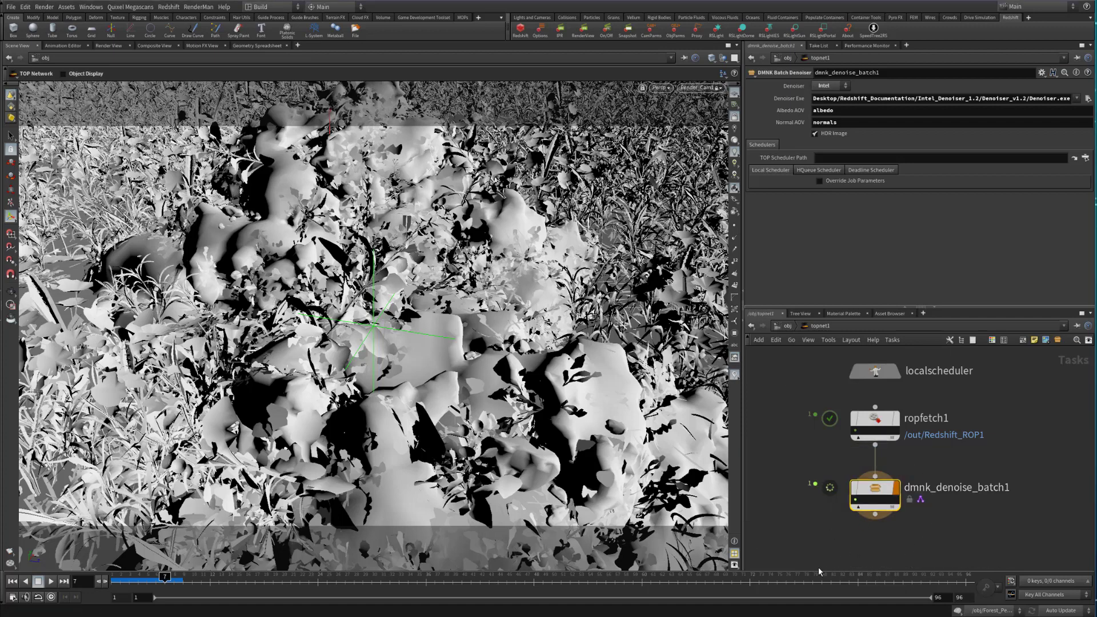
- Inspect ropfetch1 and dmnk_denoise_batch1, then generate the denoise node's work items
left_click(874, 421)
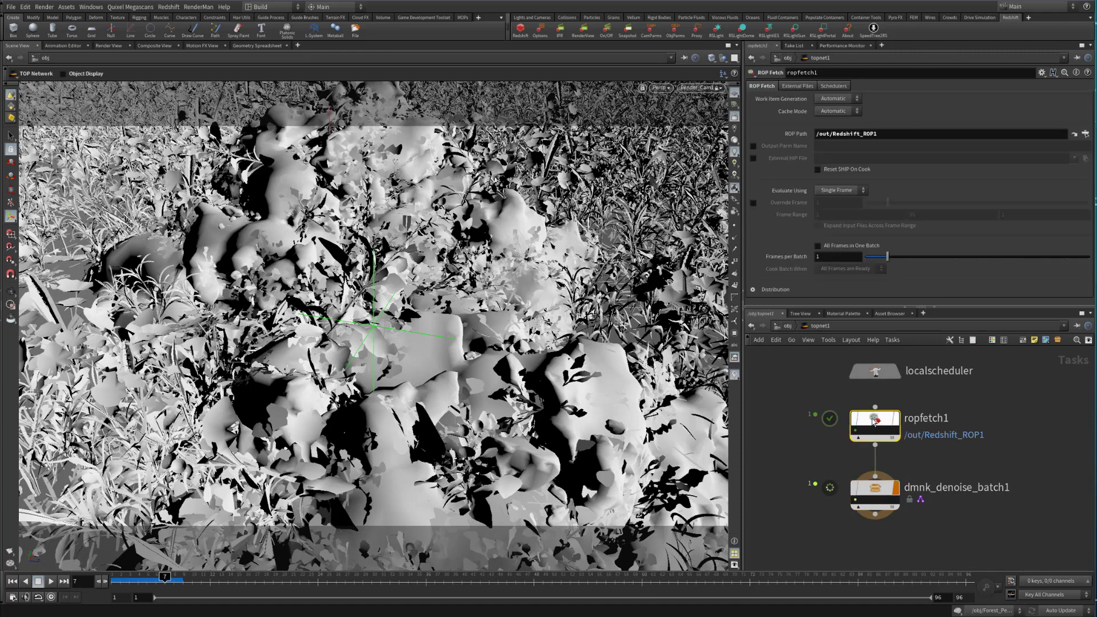
left_click(876, 493)
right_click(878, 495)
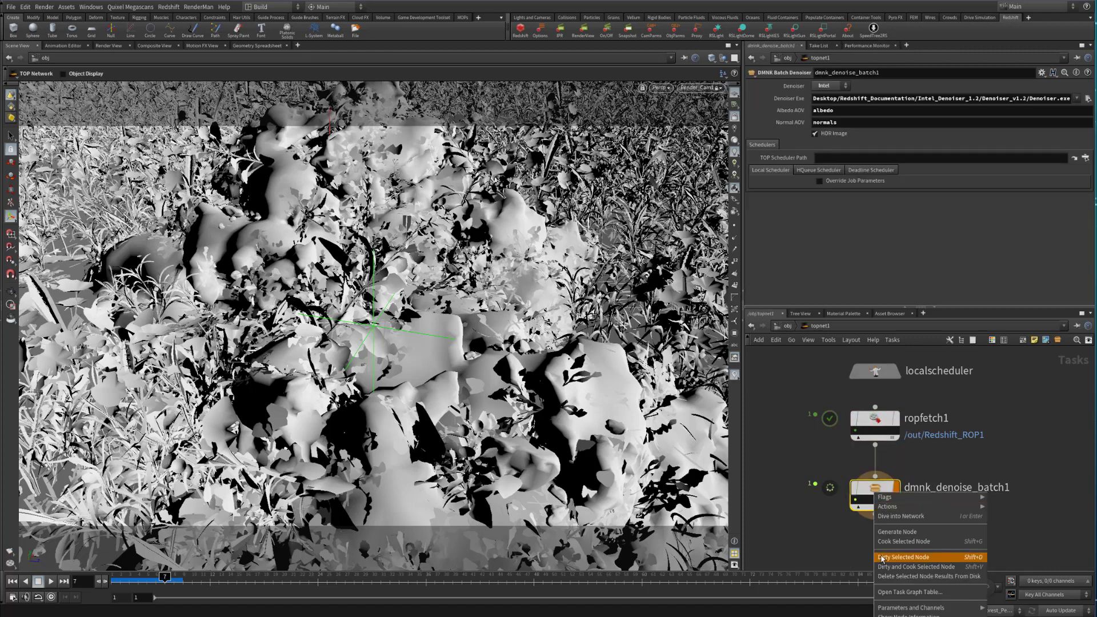
left_click(898, 532)
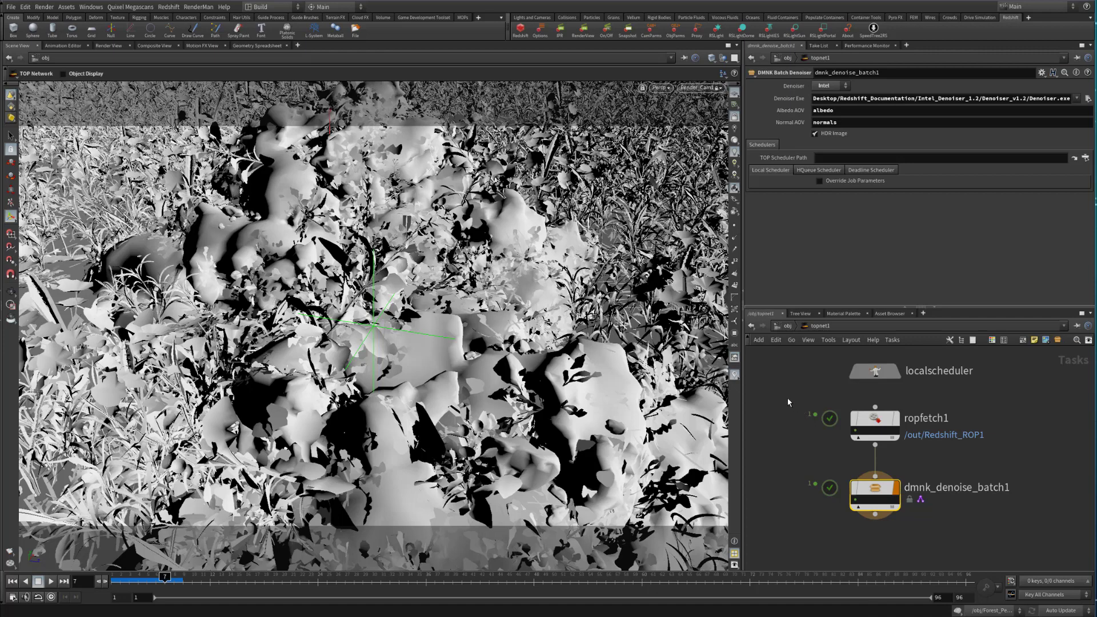
- Cook ropfetch1 and dmnk_denoise_batch1 together with Shift+V, saving the file first
left_click_drag(788, 396, 944, 523)
left_click(883, 423)
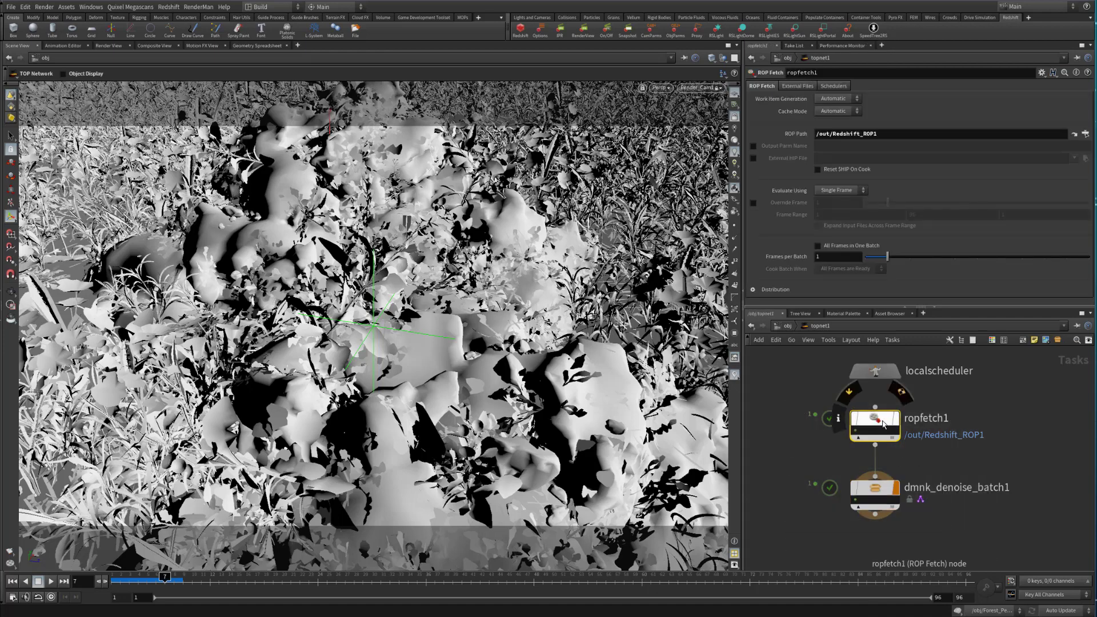
left_click(873, 490, "shift")
key("shift+v")
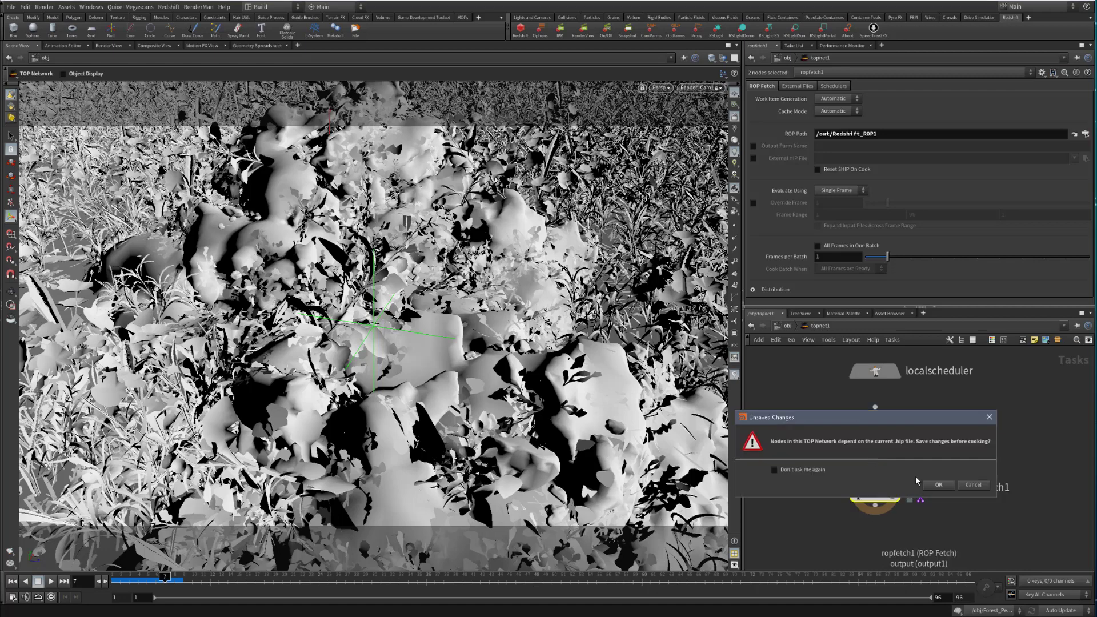
left_click(939, 486)
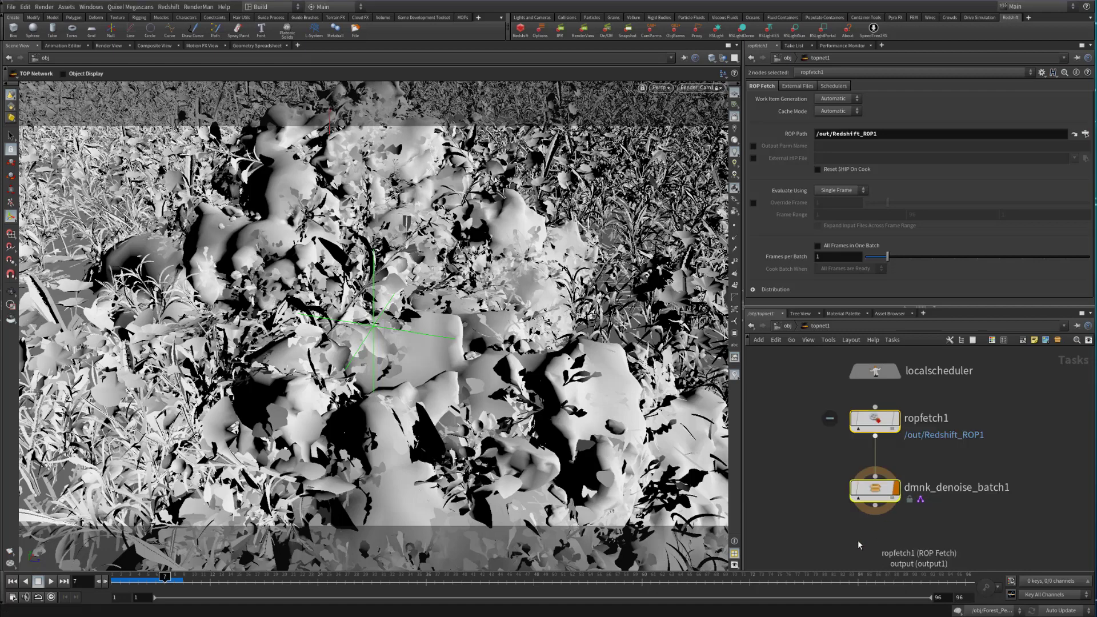
mouse_move(866, 439)
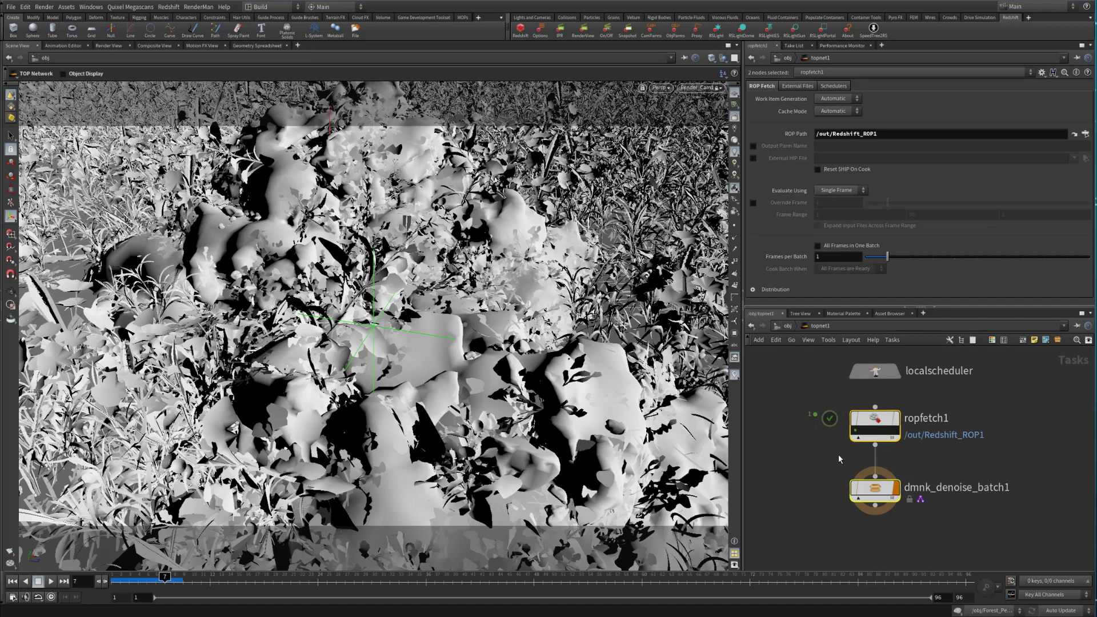
- Delete ropfetch1's rendered results from disk
right_click(867, 423)
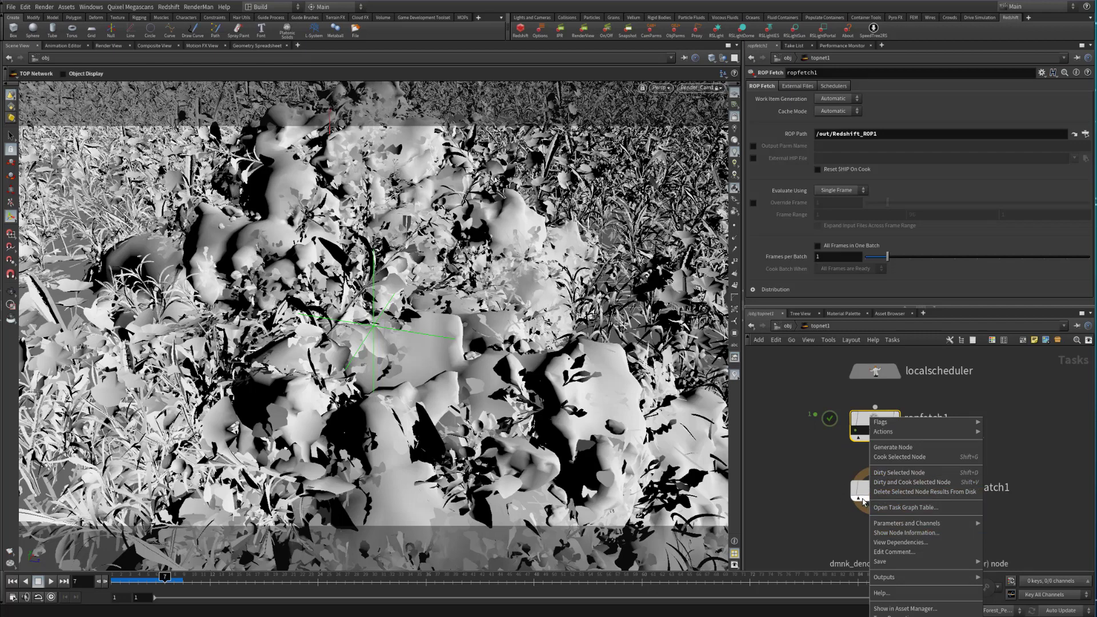
left_click(874, 493)
left_click(946, 529)
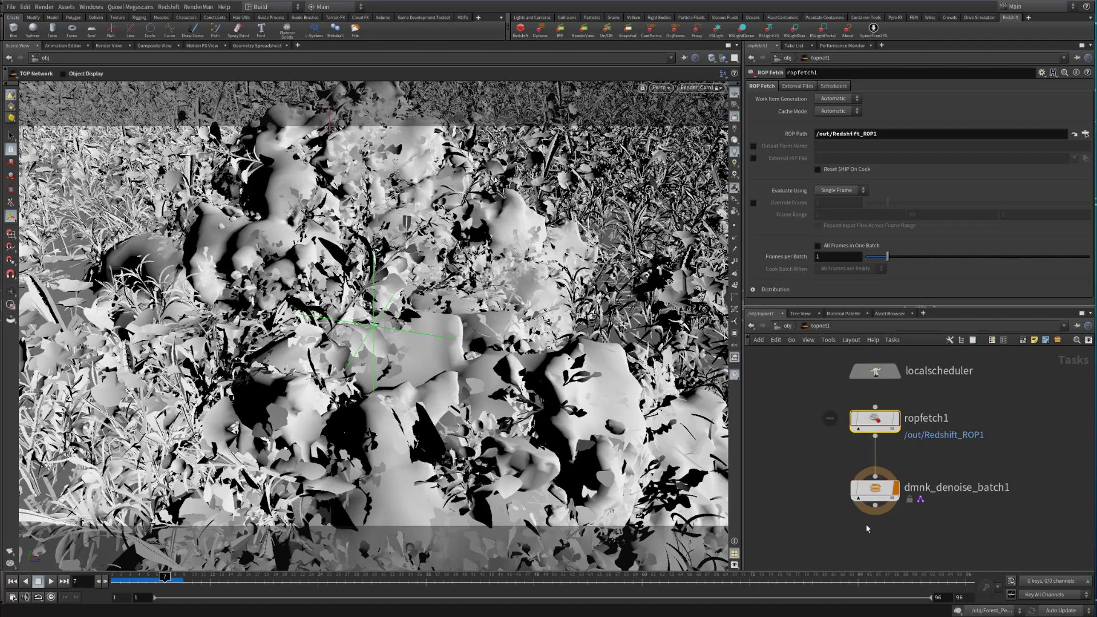
right_click(874, 426)
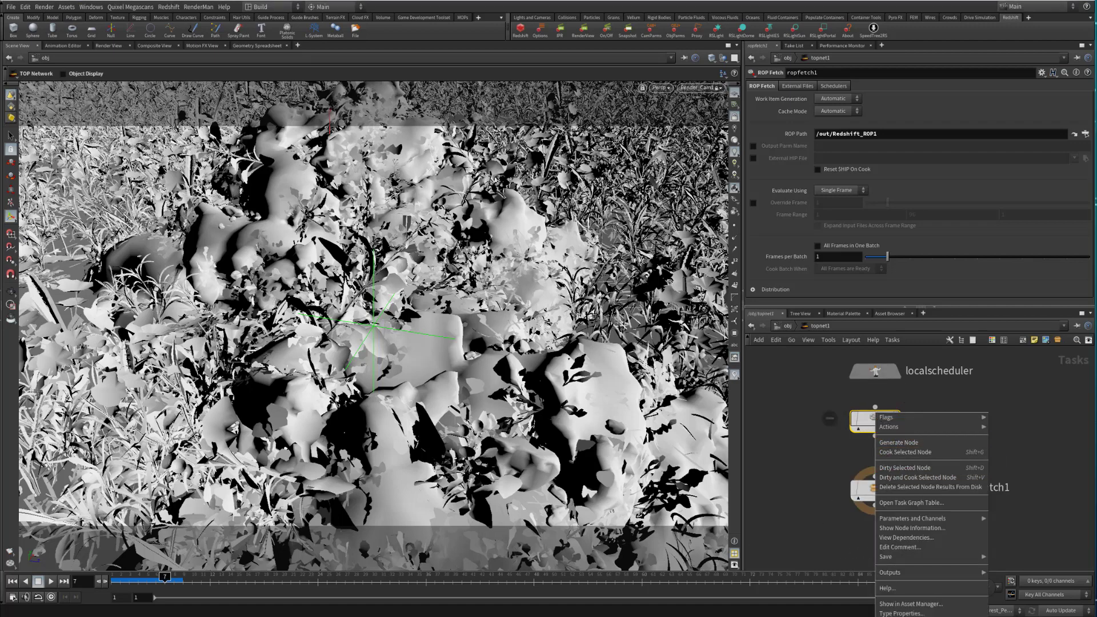
left_click(861, 515)
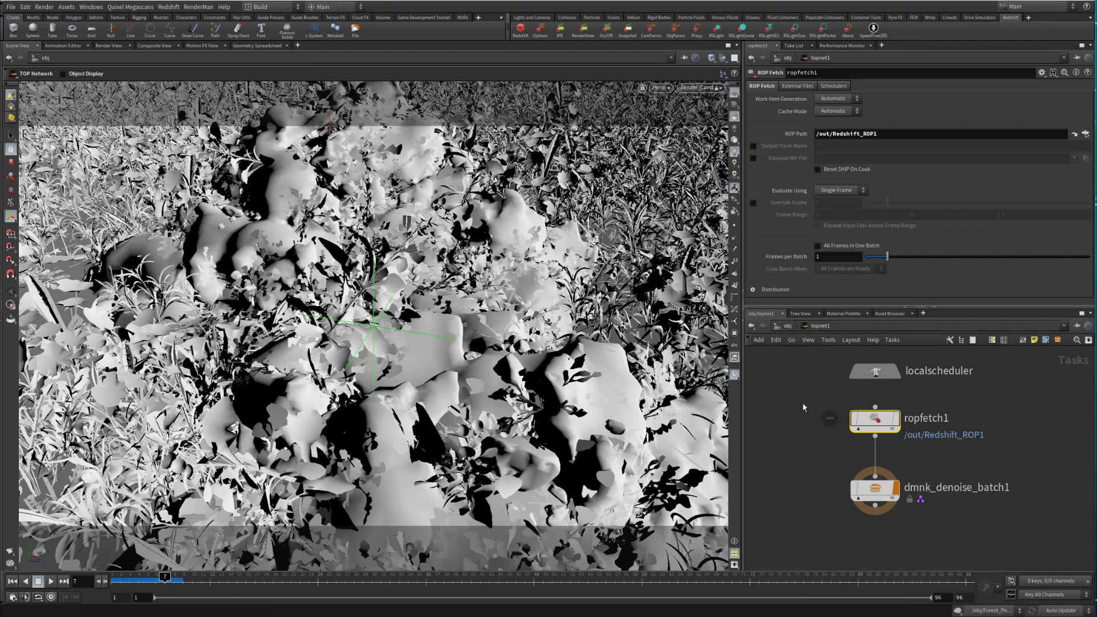
- Re-cook ropfetch1 and dmnk_denoise_batch1 with Shift+V, saving the file first
left_click_drag(802, 402, 910, 515)
key("shift+v")
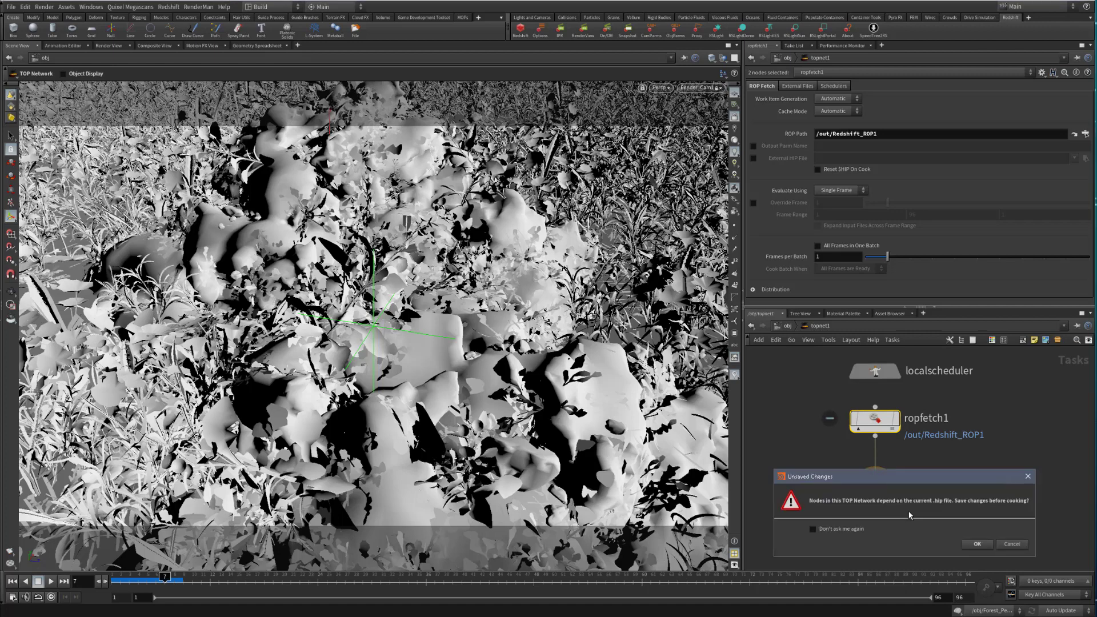
left_click(976, 545)
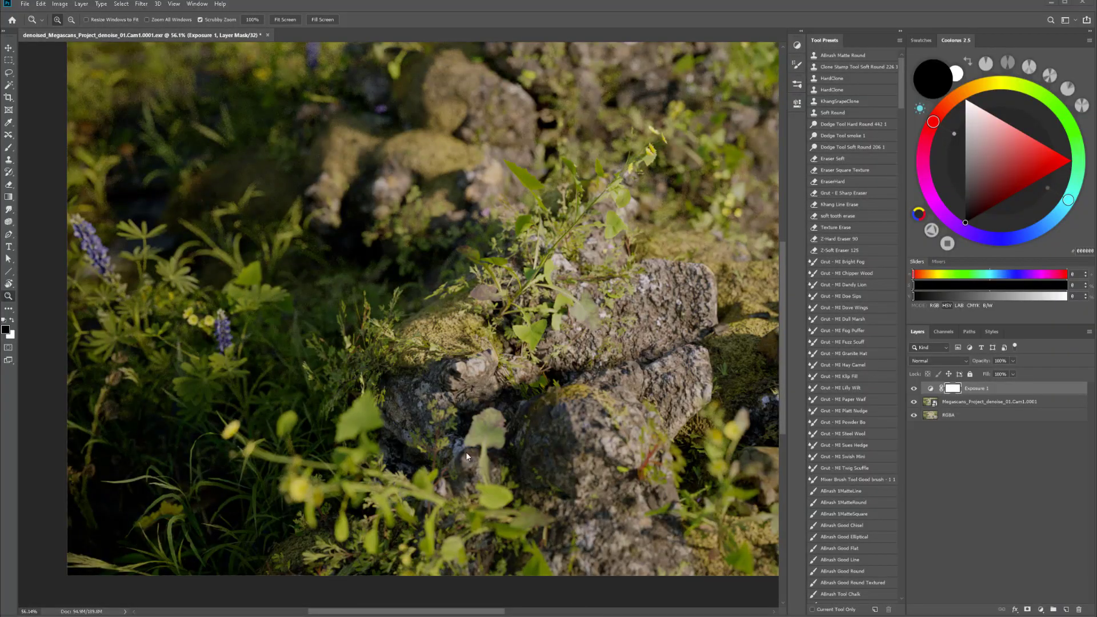
- Zoom in on the central mossy rock and hide the Megascans layer to show the denoised render
scroll(457, 268, "right", 5)
scroll(458, 268, "up", 2)
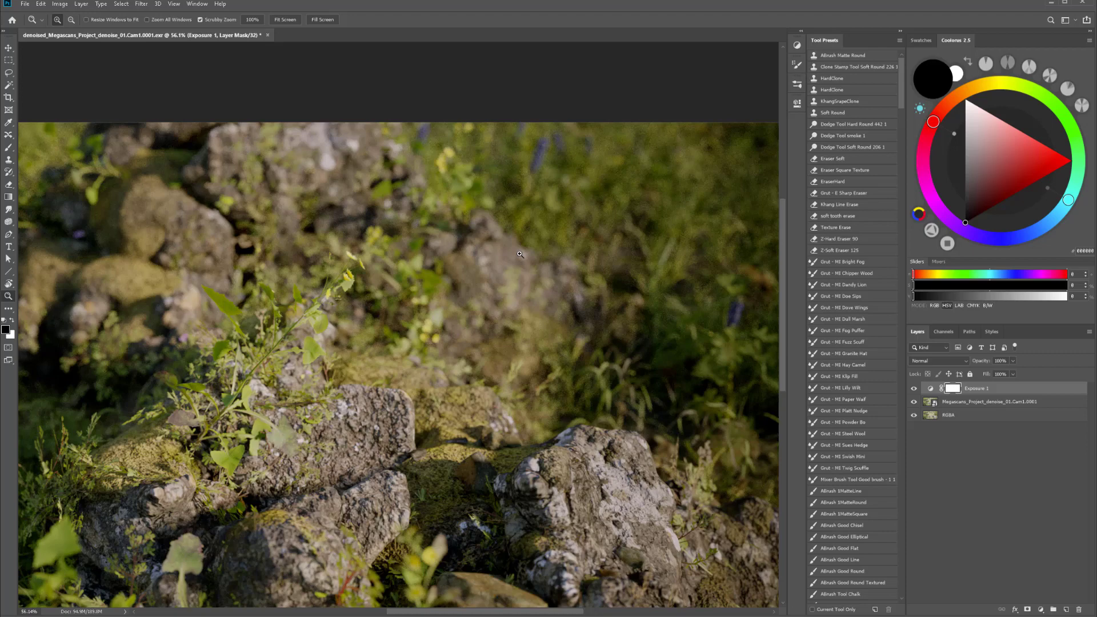
left_click_drag(519, 255, 489, 335)
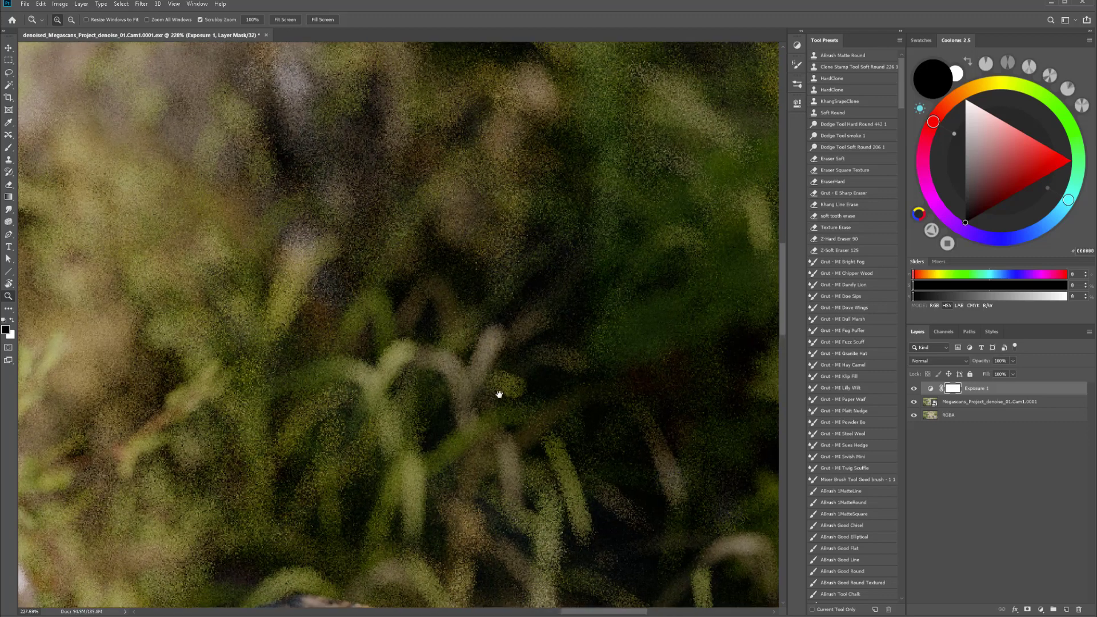
left_click_drag(497, 392, 544, 328)
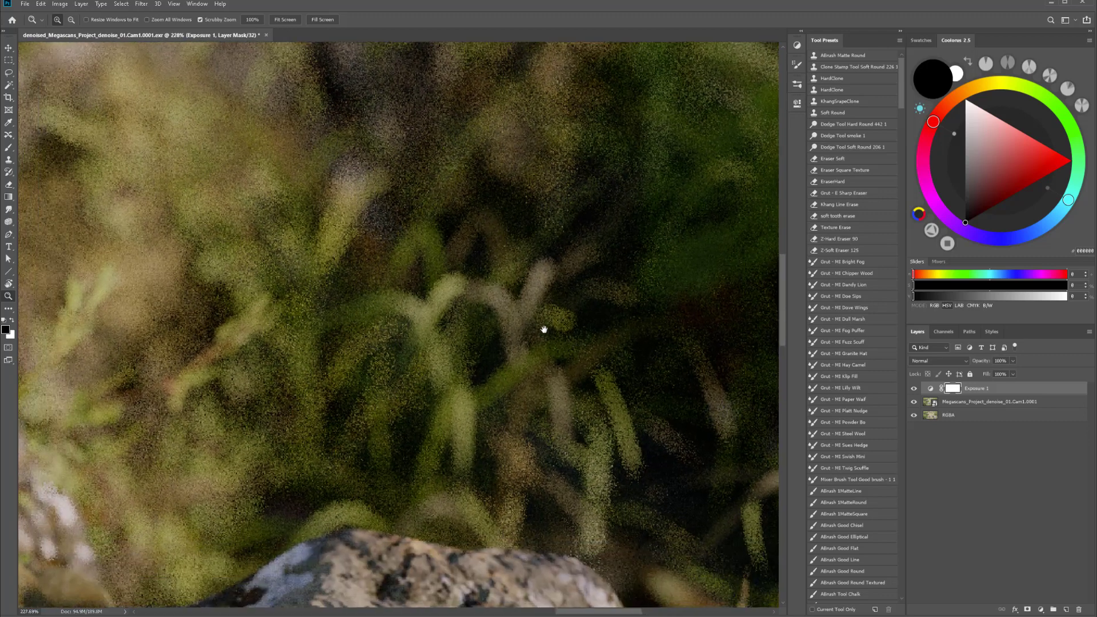
left_click(914, 403)
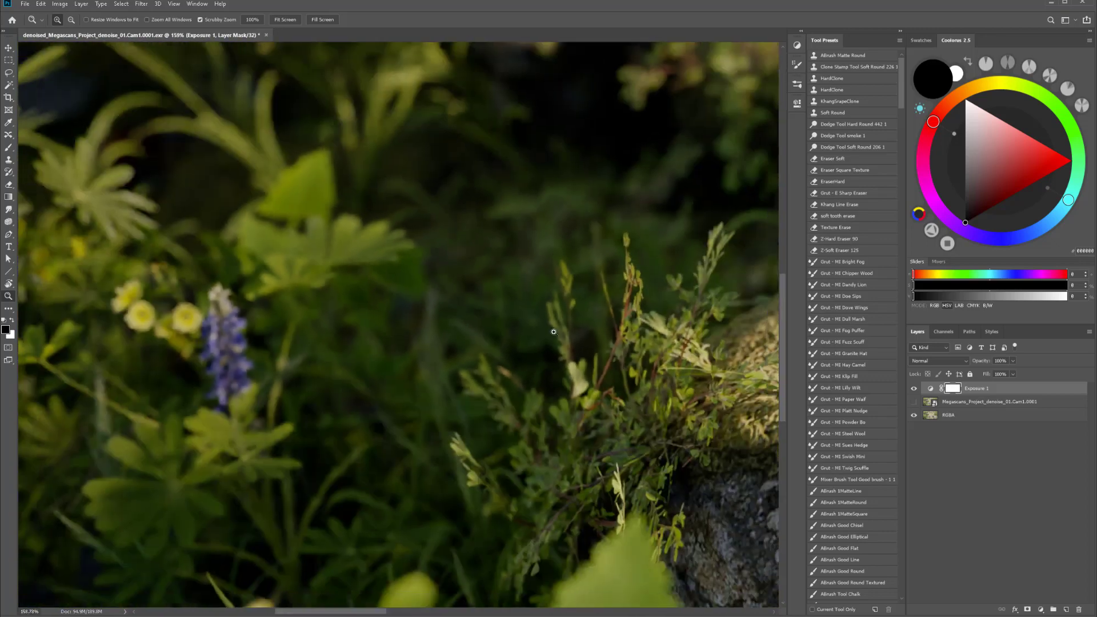
left_click(914, 402)
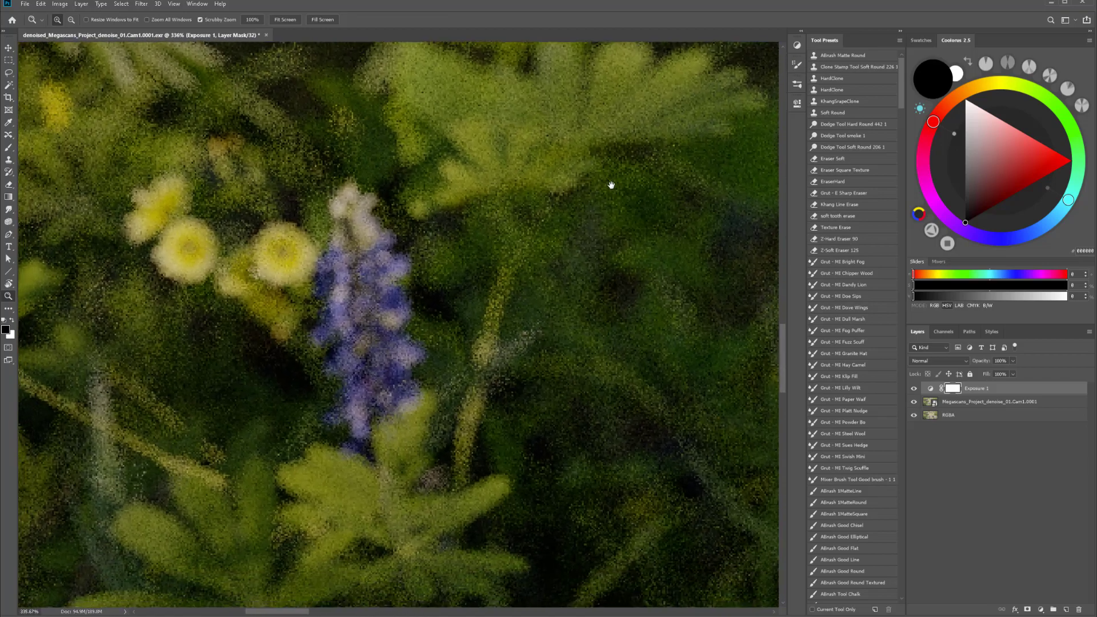
left_click(914, 403)
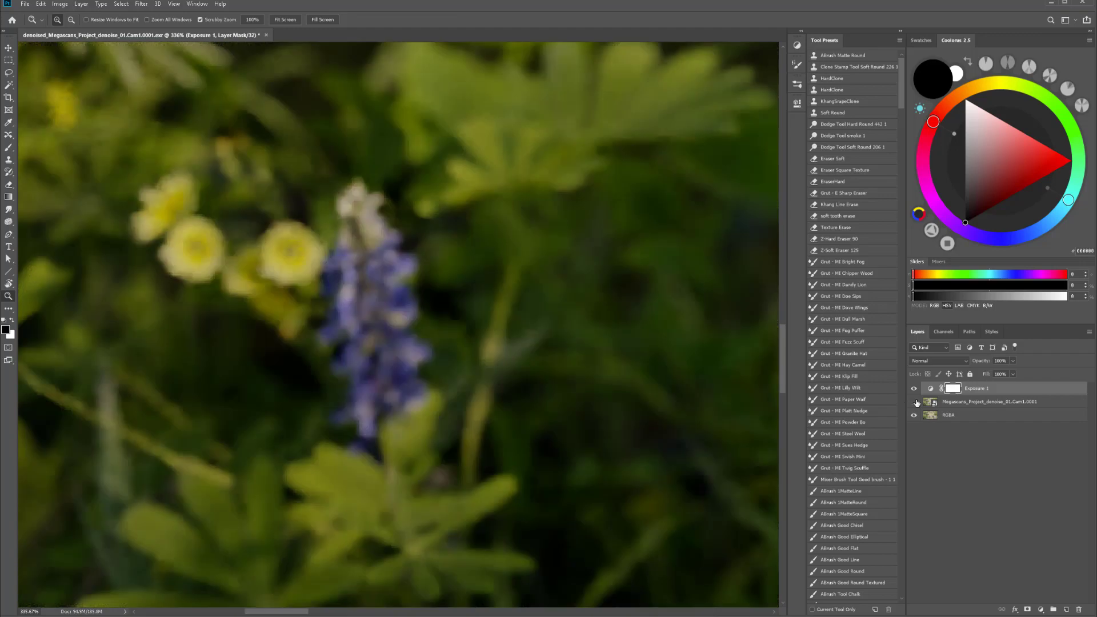
left_click(914, 402)
left_click(914, 403)
left_click(915, 403)
left_click(915, 403)
left_click(914, 403)
left_click(915, 404)
left_click(595, 355, "alt")
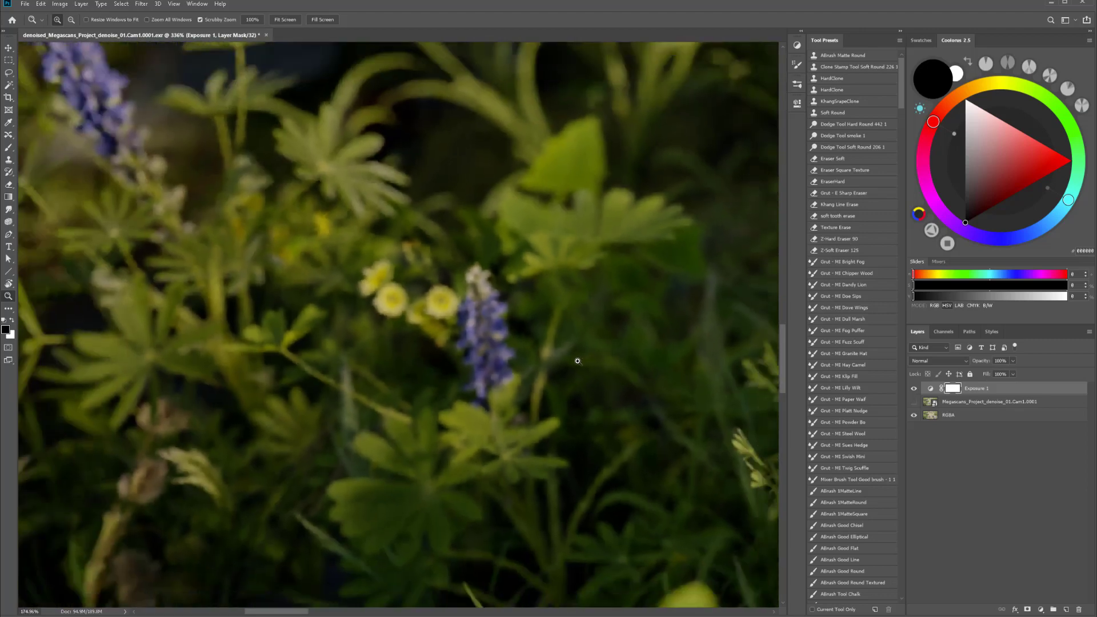
left_click_drag(522, 323, 466, 280)
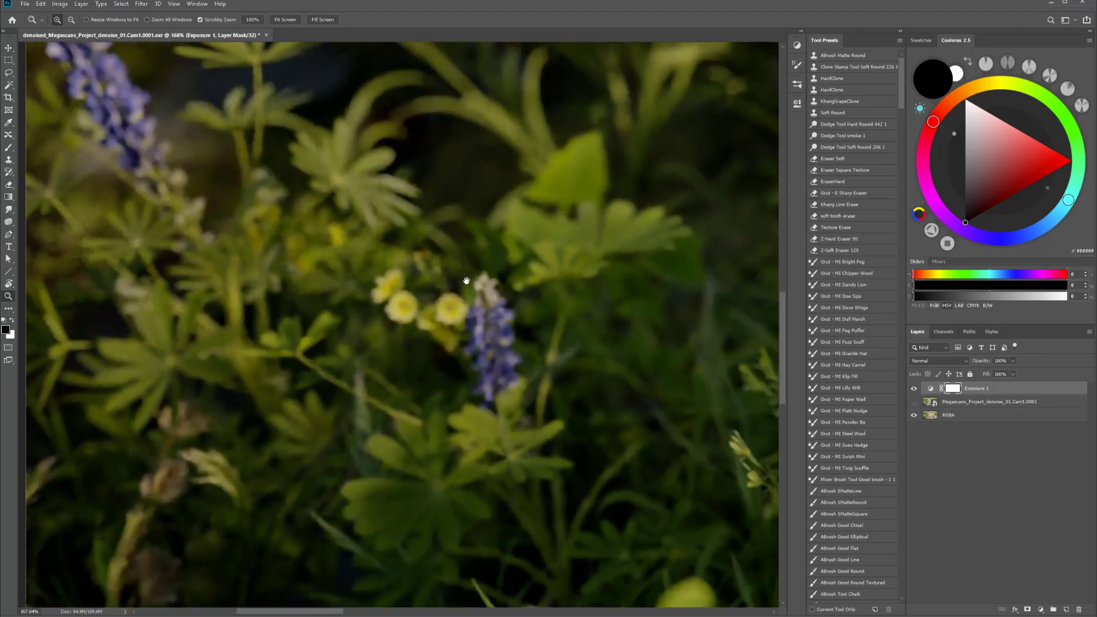
left_click(913, 402)
left_click(914, 403)
left_click_drag(617, 247, 517, 438)
left_click_drag(568, 189, 634, 487)
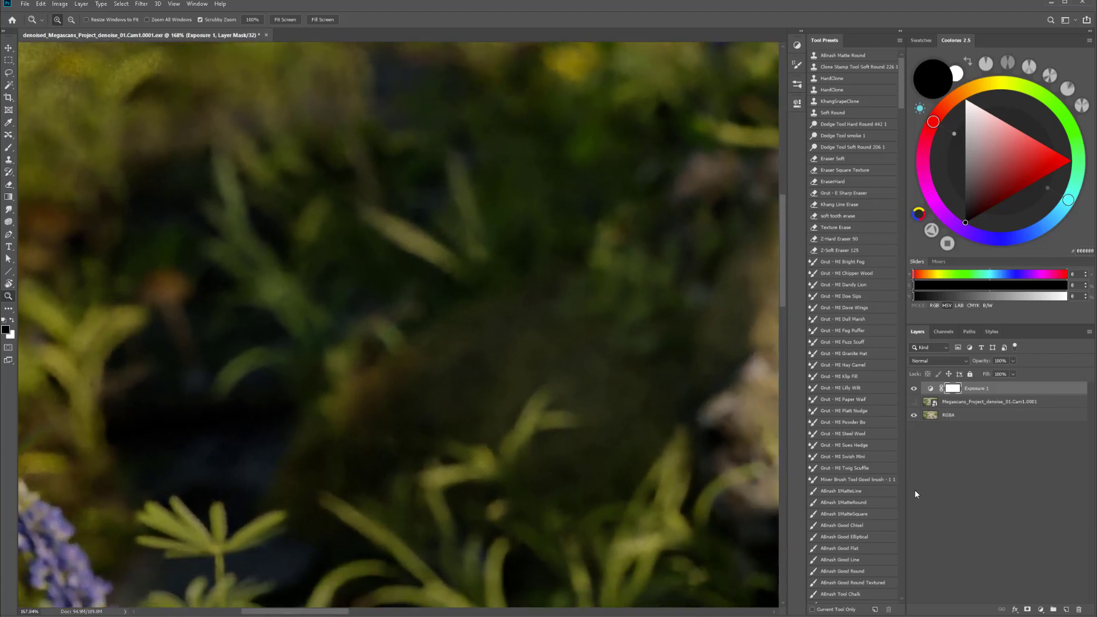
left_click(911, 404)
left_click(914, 403)
left_click(915, 403)
left_click_drag(434, 263, 456, 402)
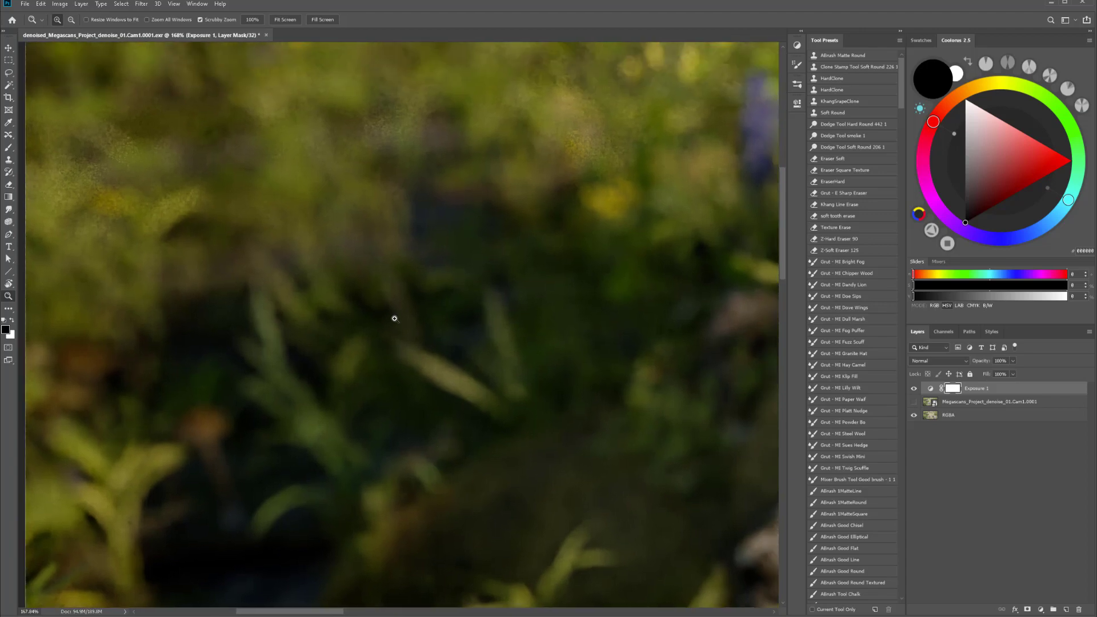
scroll(430, 320, "up", 3, "alt")
scroll(551, 462, "down", 1, "alt")
left_click_drag(550, 461, 584, 235)
left_click(914, 403)
left_click(914, 403)
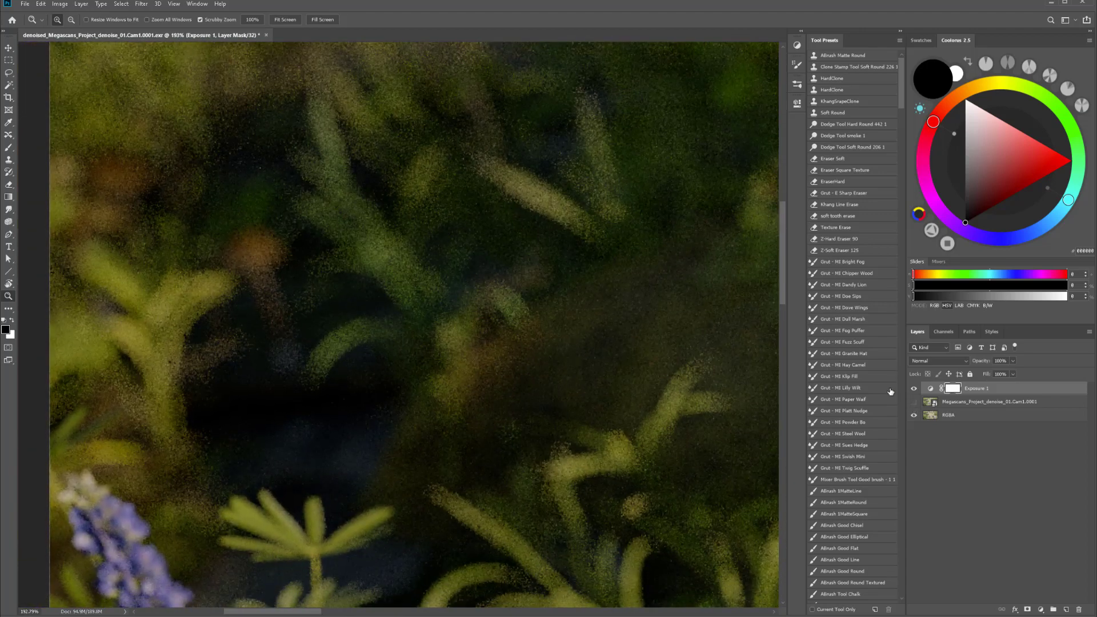
left_click(914, 402)
left_click(913, 403)
left_click(914, 403)
left_click(914, 406)
scroll(593, 375, "down", 5, "alt")
left_click_drag(591, 357, 428, 350)
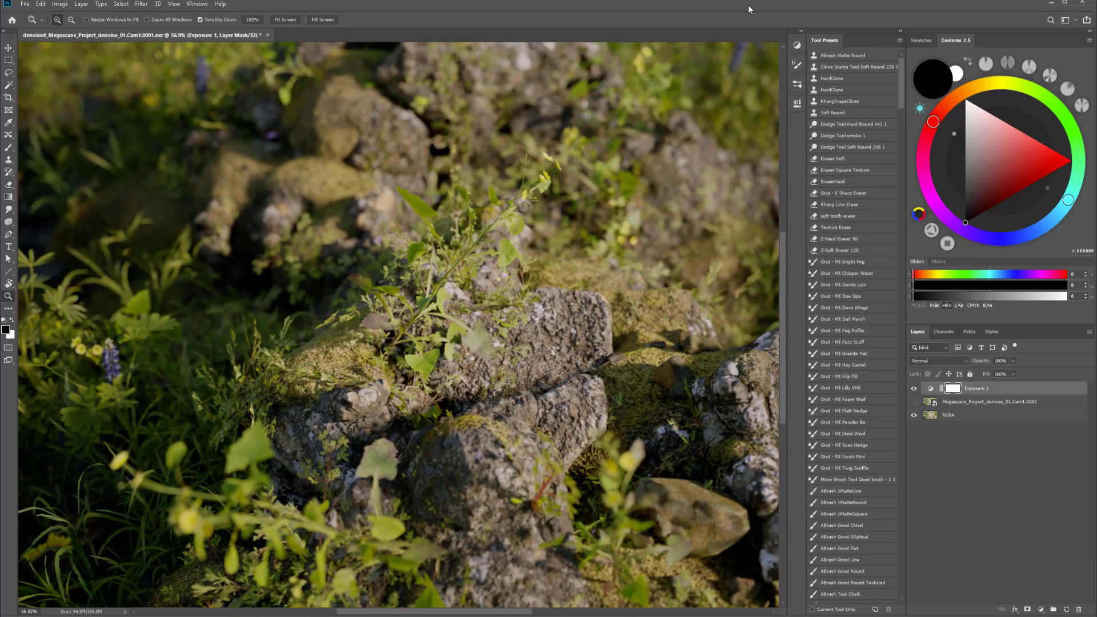